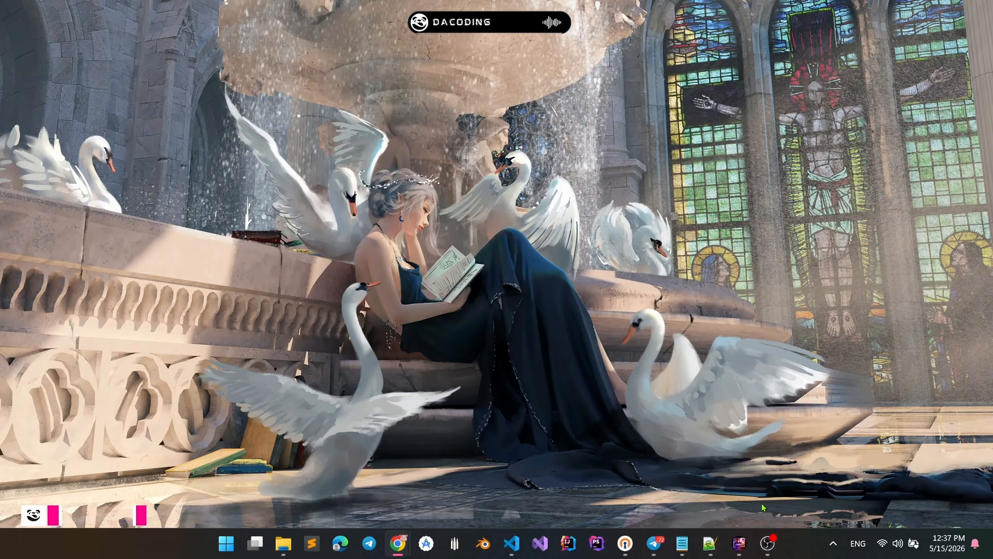
Switch to DAI Dubber Pro and open the VoxCMP2 AI settings in its preferences
click(739, 542)
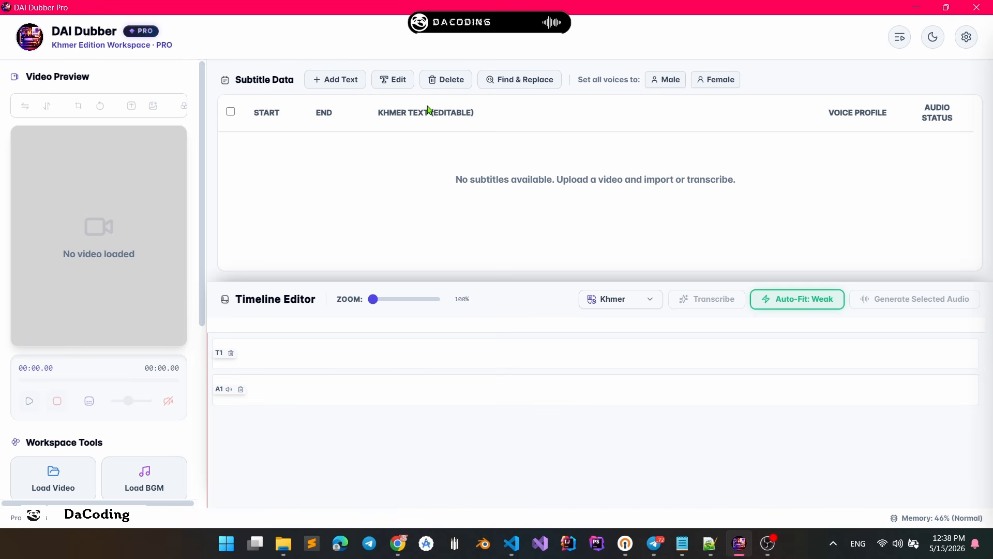
click(741, 87)
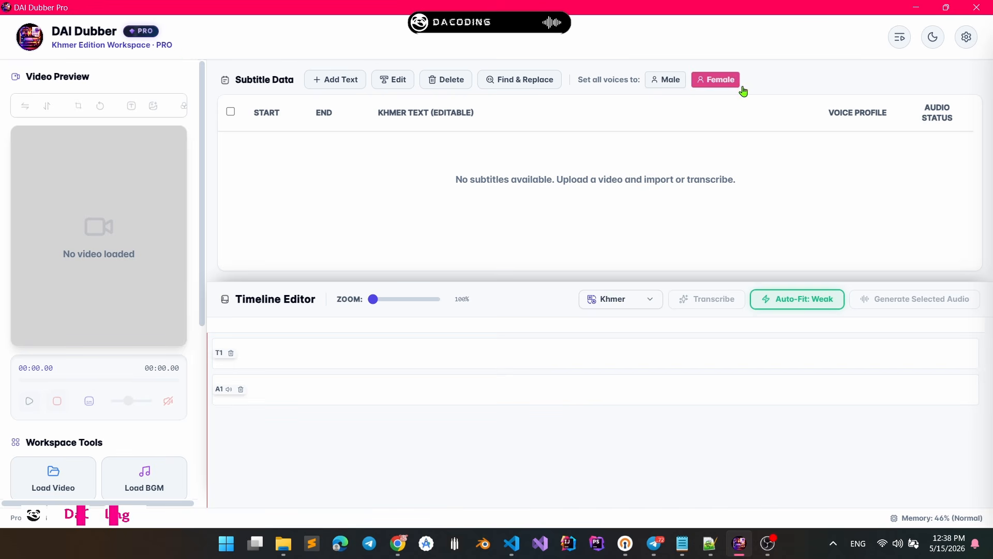
click(965, 40)
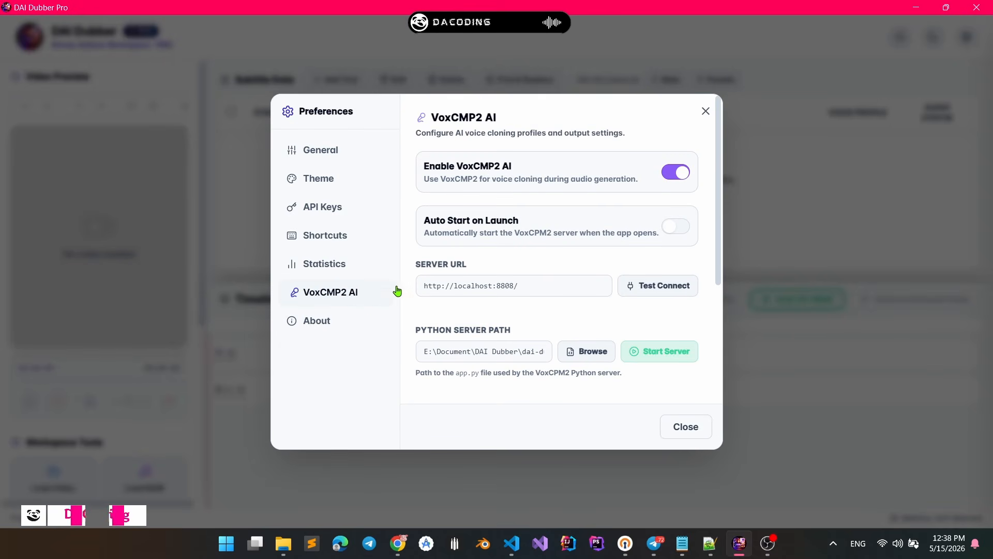
Turn VoxCMP2 AI voice cloning off and back on
click(677, 174)
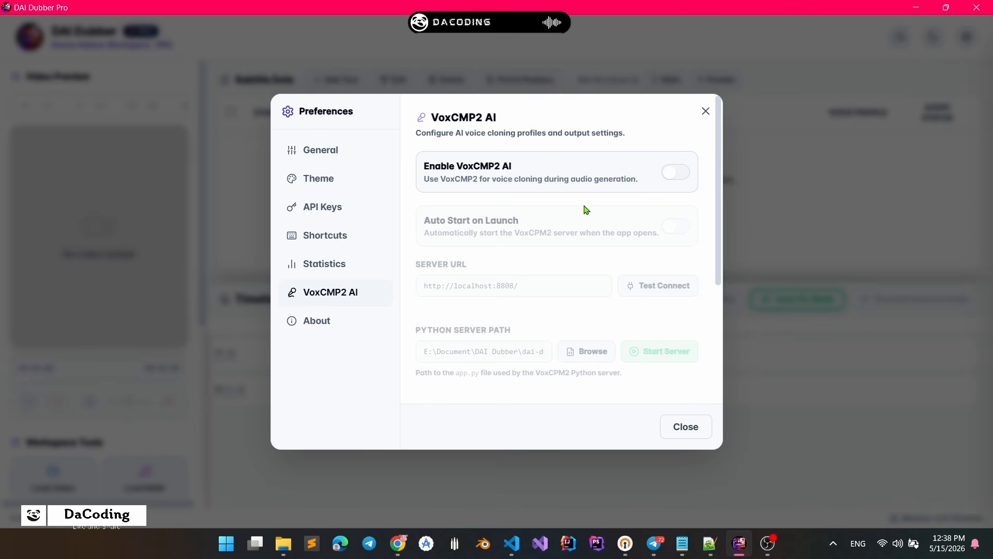
scroll(531, 218, down, 3)
scroll(535, 212, up, 3)
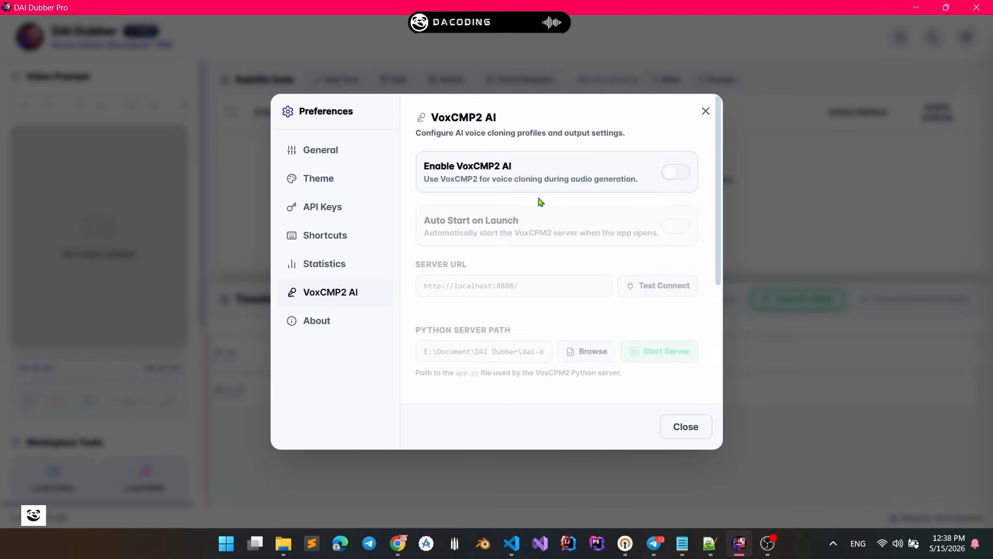
click(677, 174)
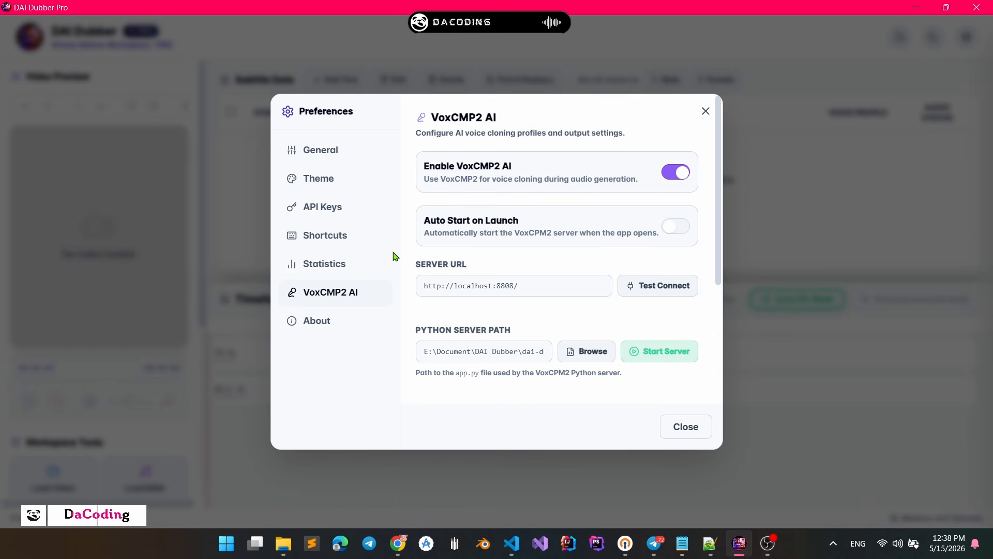
Examine the VoxCMP2 AI settings, from the enable options through the server fields to the voice profiles and the risks and limitations notice
scroll(492, 244, down, 4)
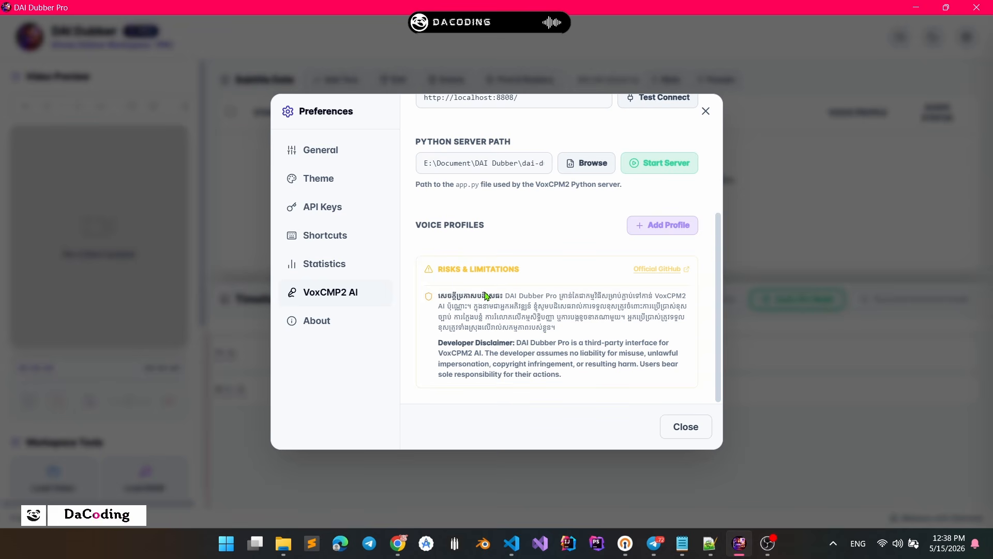
scroll(572, 138, up, 4)
scroll(580, 222, down, 4)
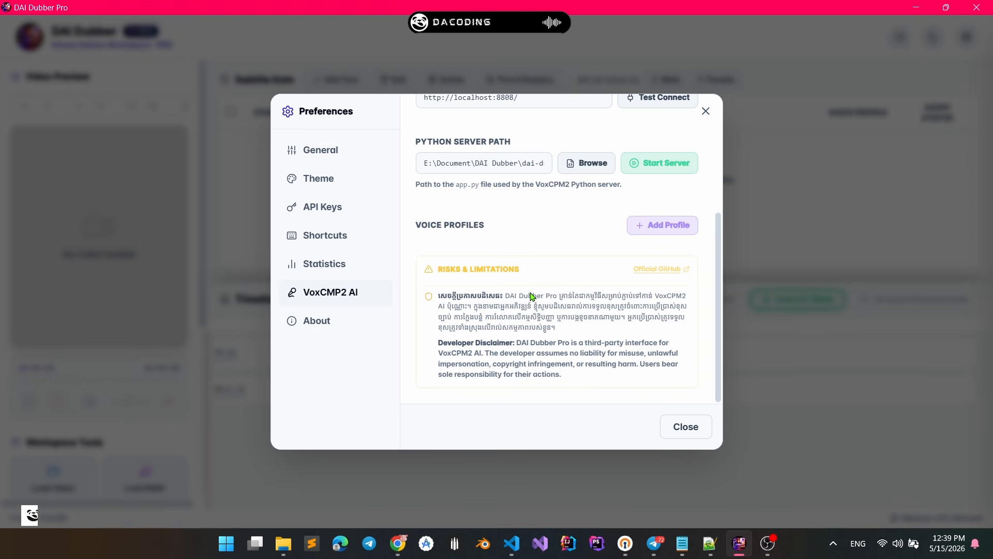
scroll(532, 299, up, 2)
scroll(530, 293, up, 2)
scroll(528, 290, down, 4)
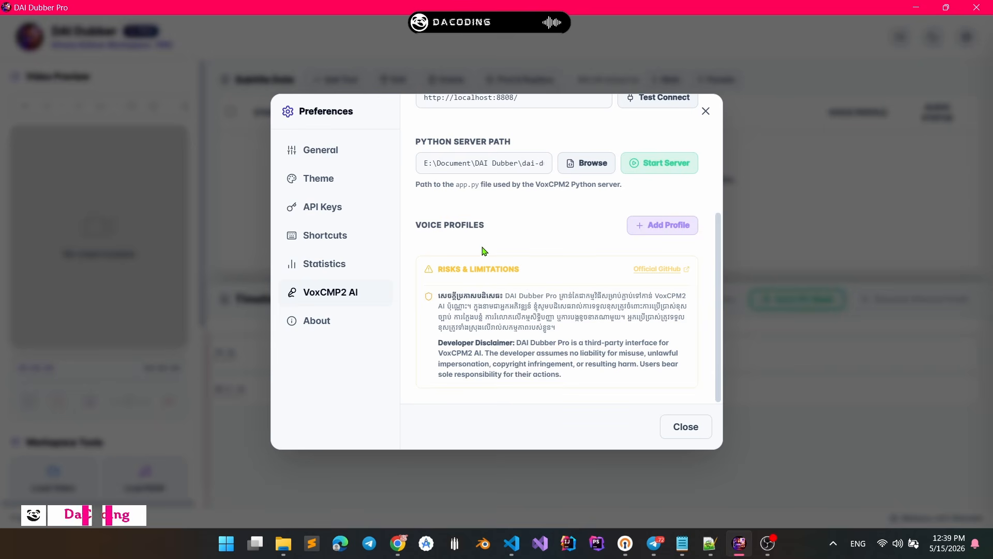
scroll(517, 250, up, 4)
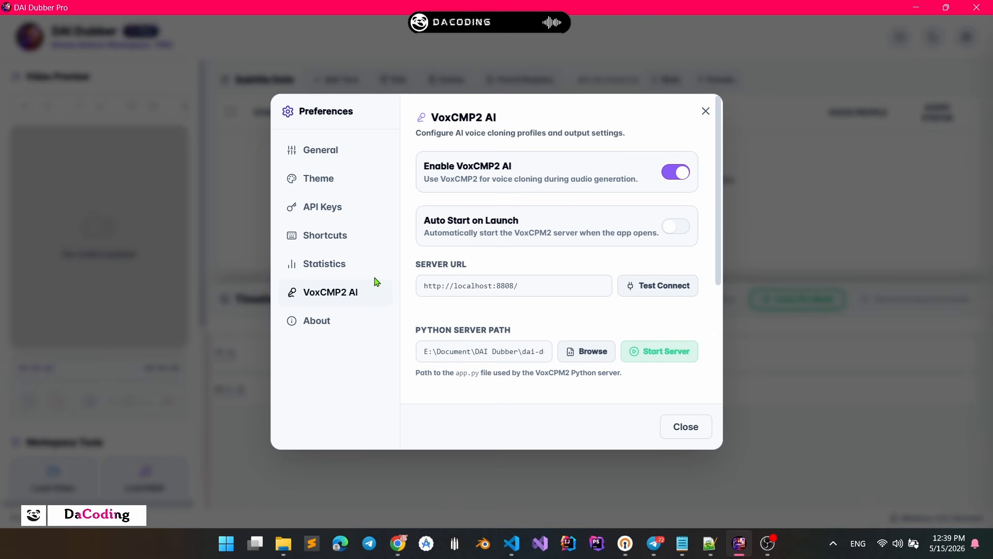
scroll(426, 259, down, 3)
scroll(422, 257, up, 3)
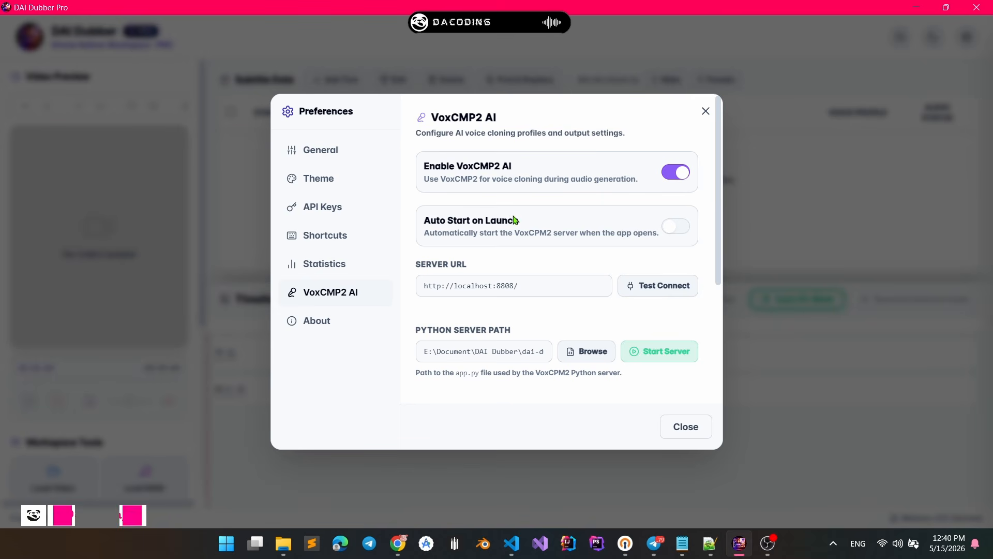
Enable automatic start of the VoxCPM2 server on launch and highlight the server URL for review
click(673, 227)
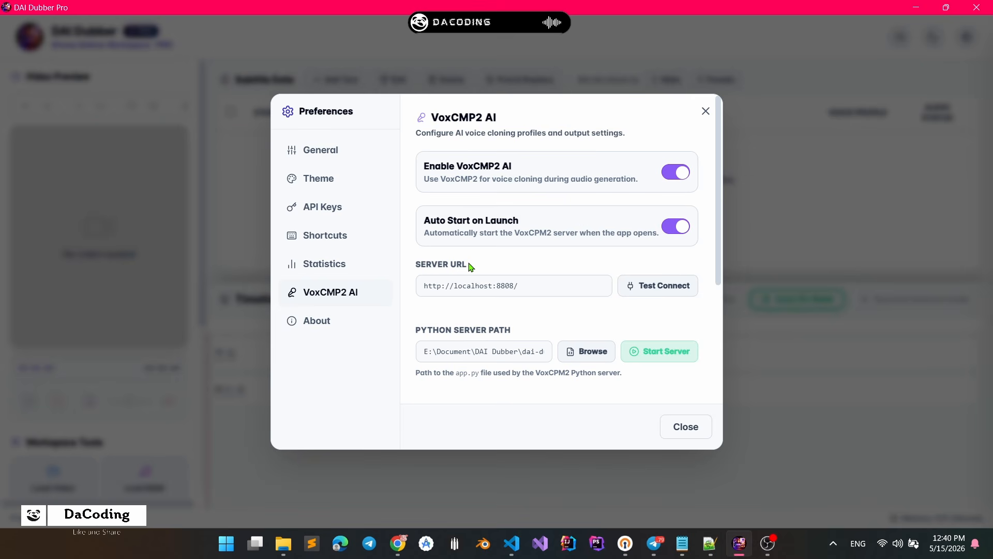
drag(537, 290, 417, 284)
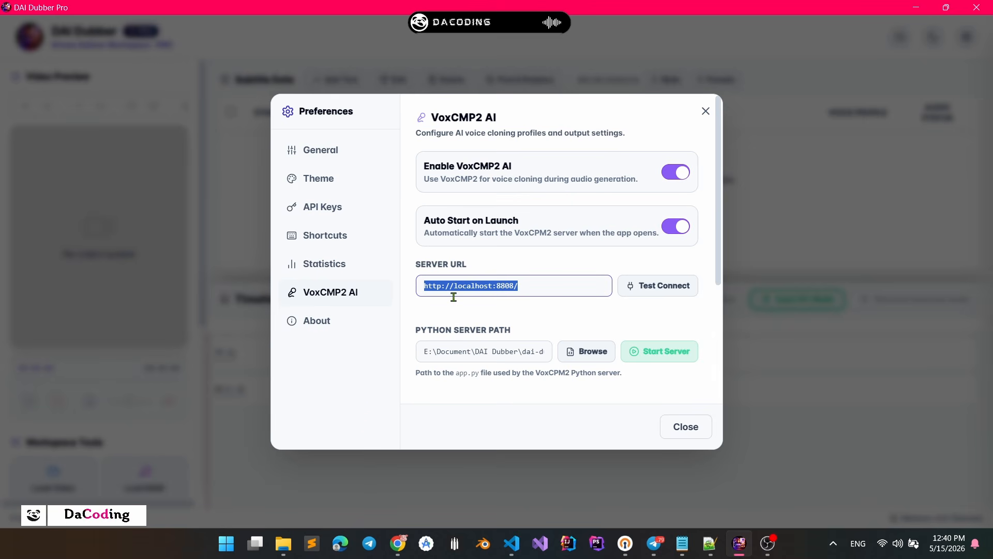
click(427, 313)
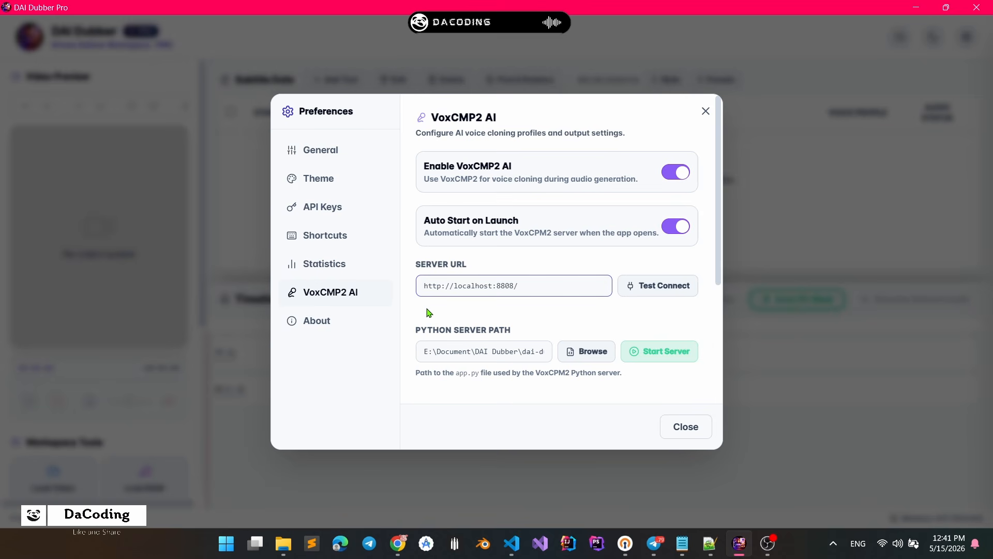
Browse for the Python server script and go to the TestVoxCPM2 folder inside DAI Dubber\dai-dubber _ fixed
scroll(461, 261, down, 1)
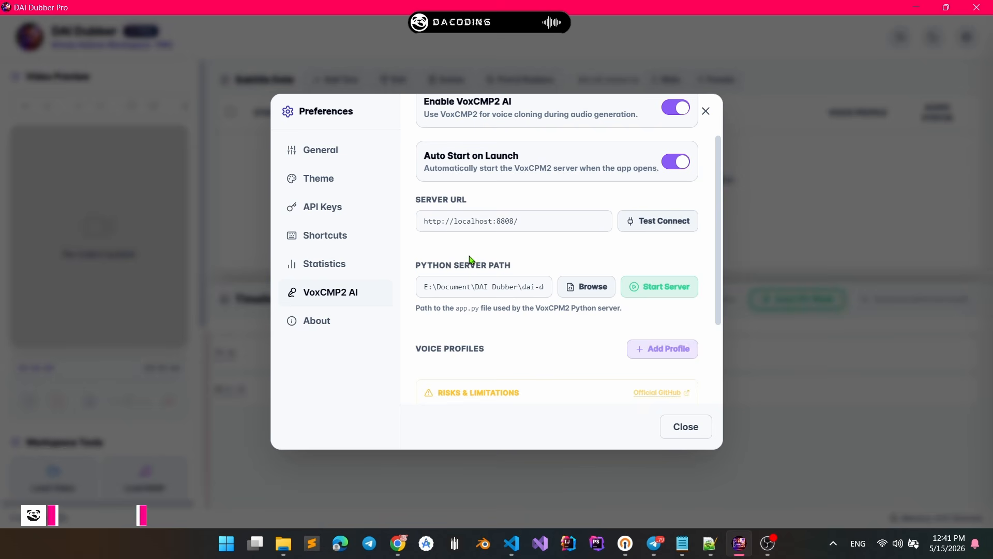
click(573, 293)
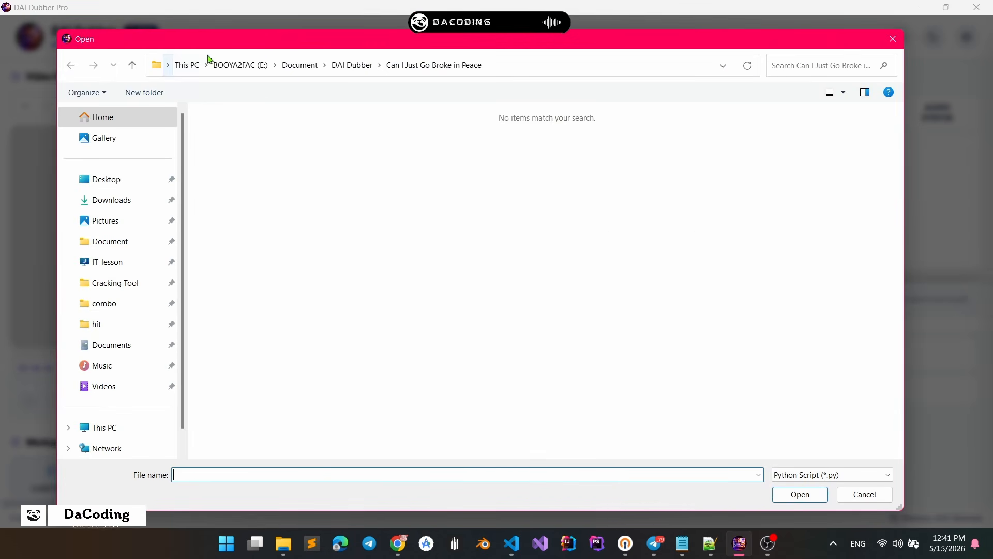
click(132, 65)
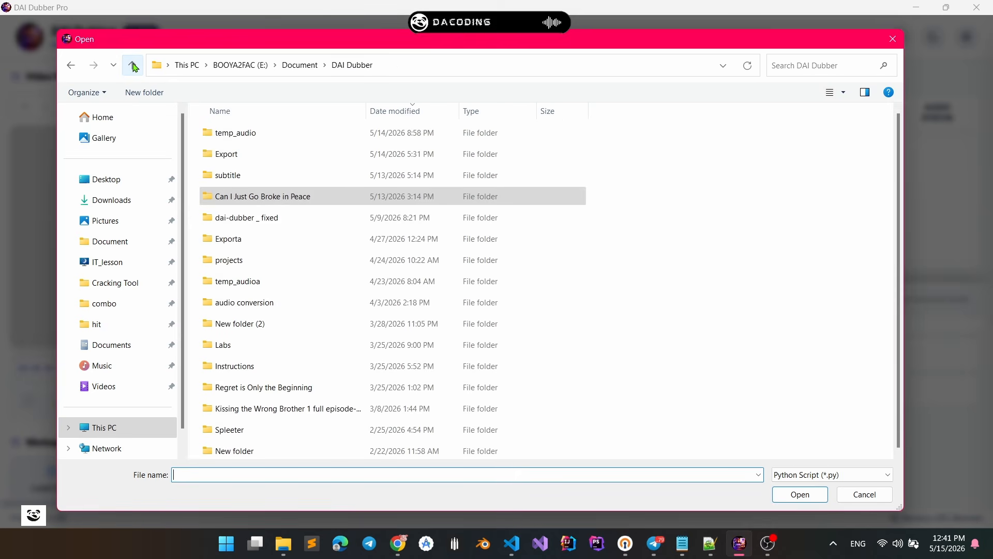
double_click(243, 217)
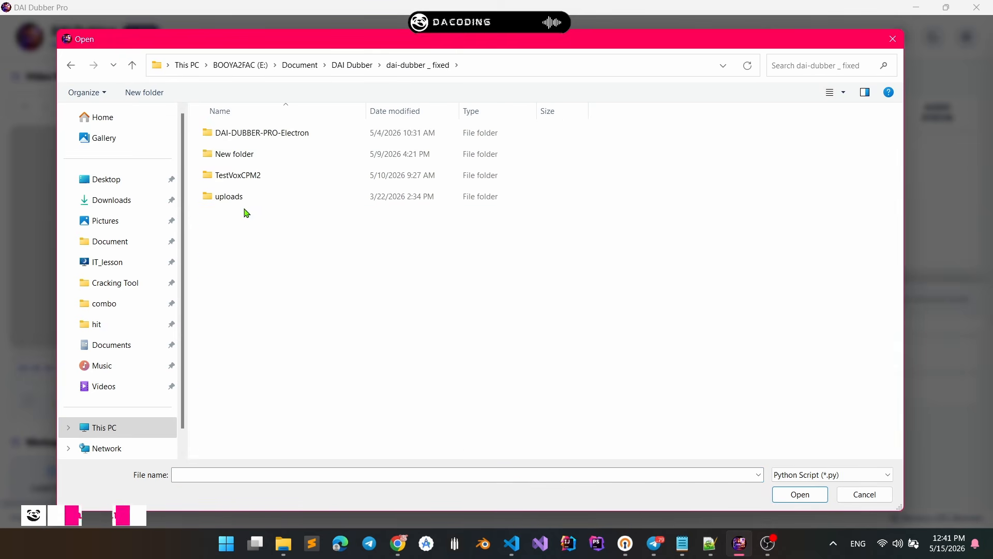
double_click(251, 176)
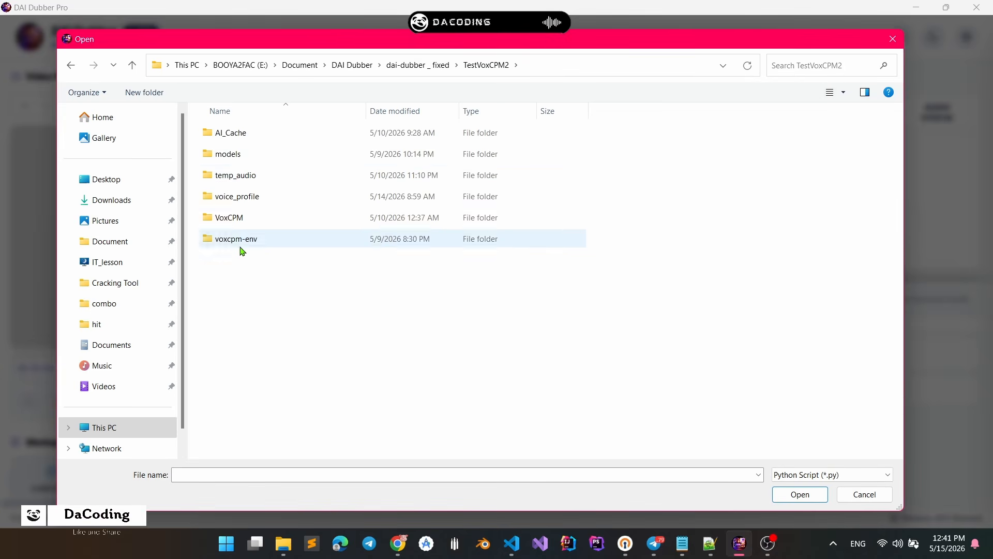
Check the size of the TestVoxCPM2 folder in its properties
right_click(264, 270)
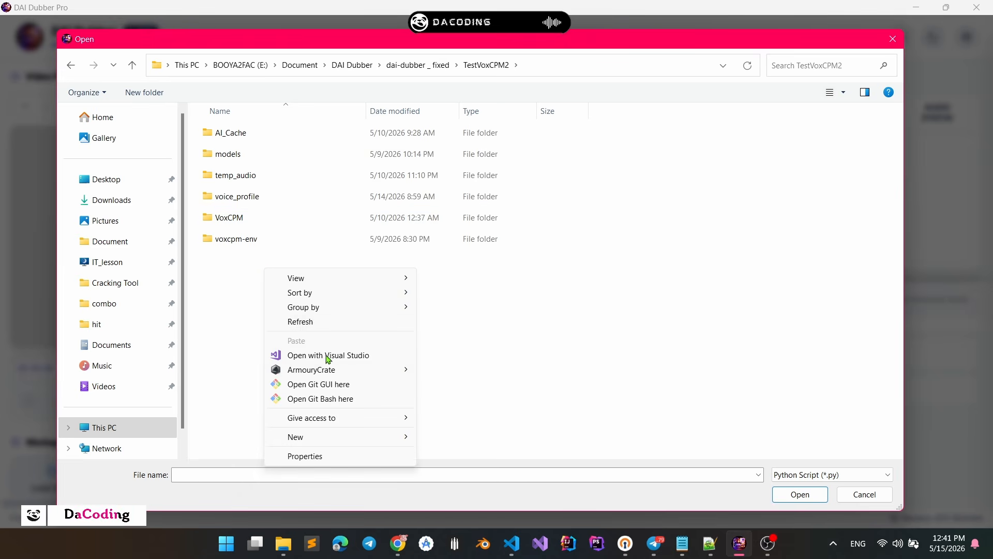
click(309, 457)
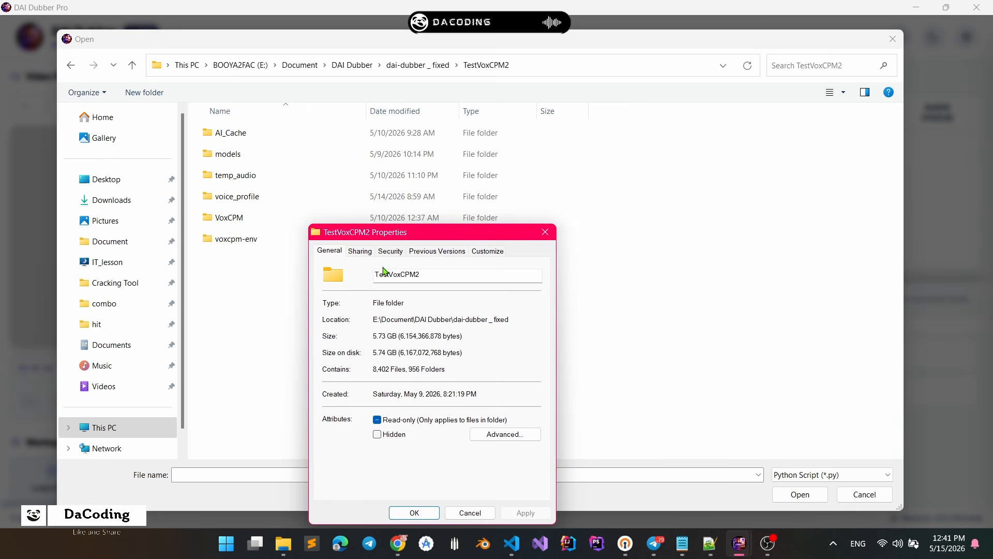
drag(407, 235, 335, 193)
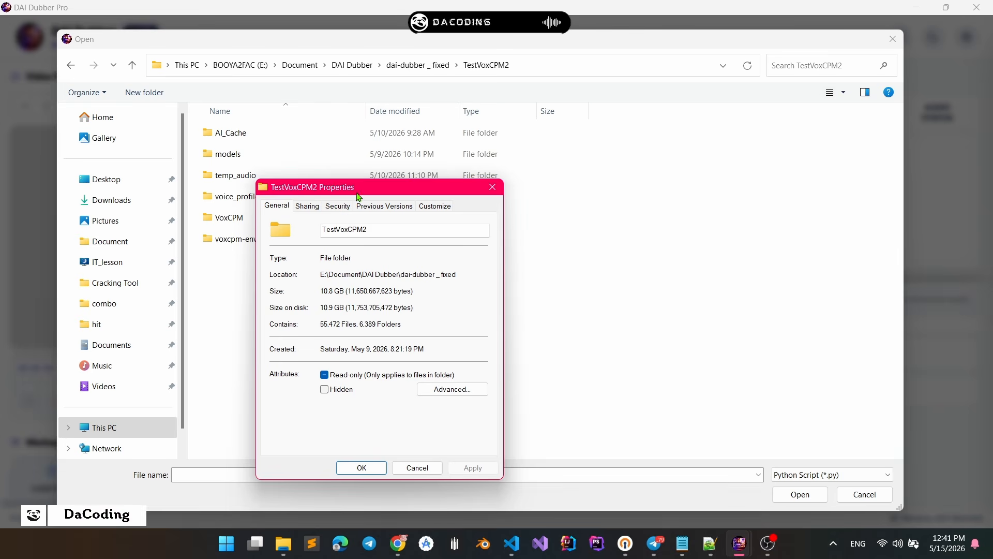
click(493, 190)
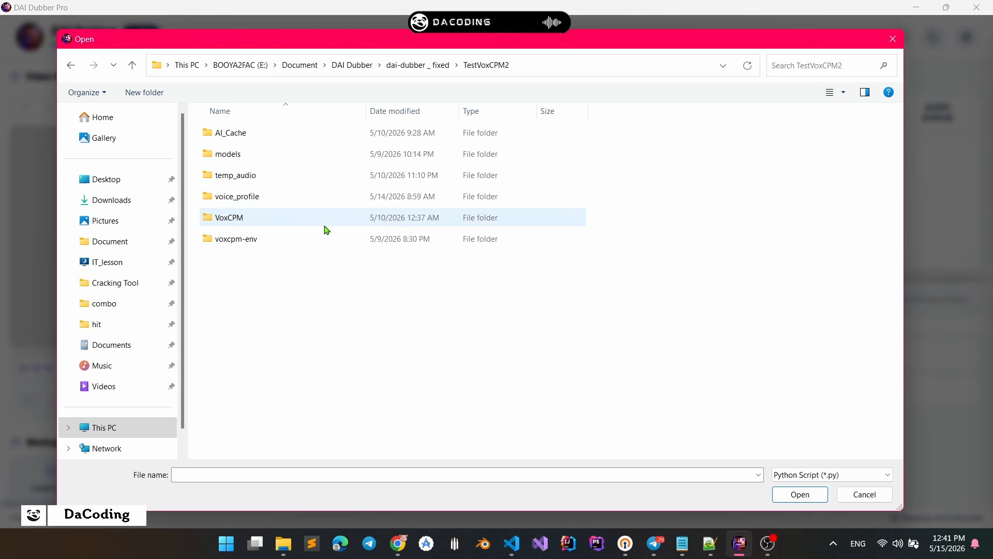
Enter the VoxCPM folder in the file chooser, copy its path and open that location in File Explorer
double_click(254, 220)
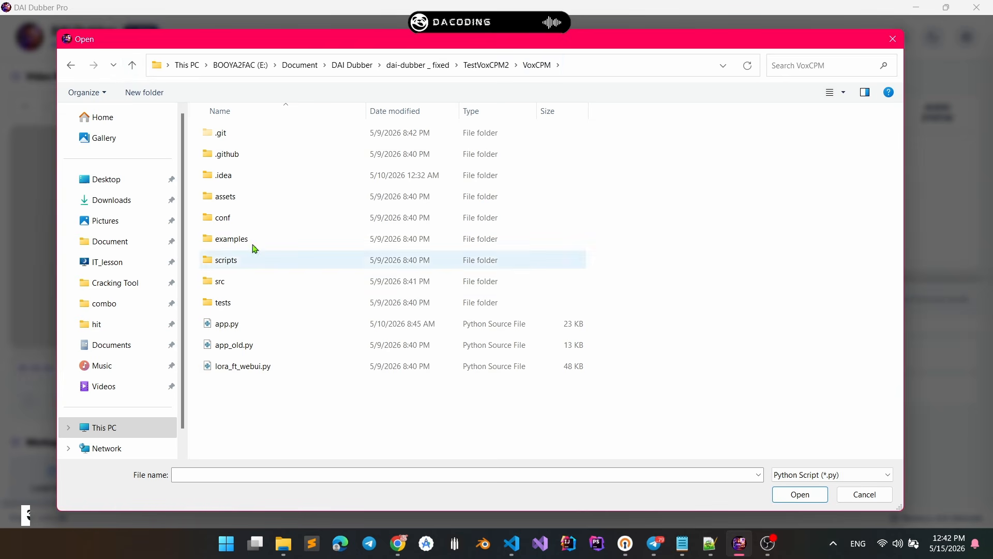
click(591, 64)
key(ctrl+c)
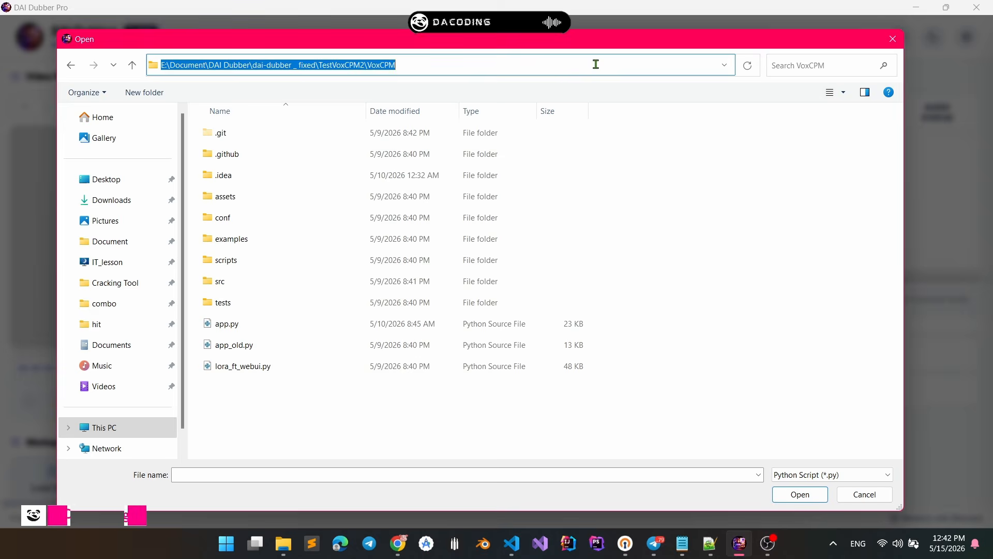
click(278, 542)
click(332, 97)
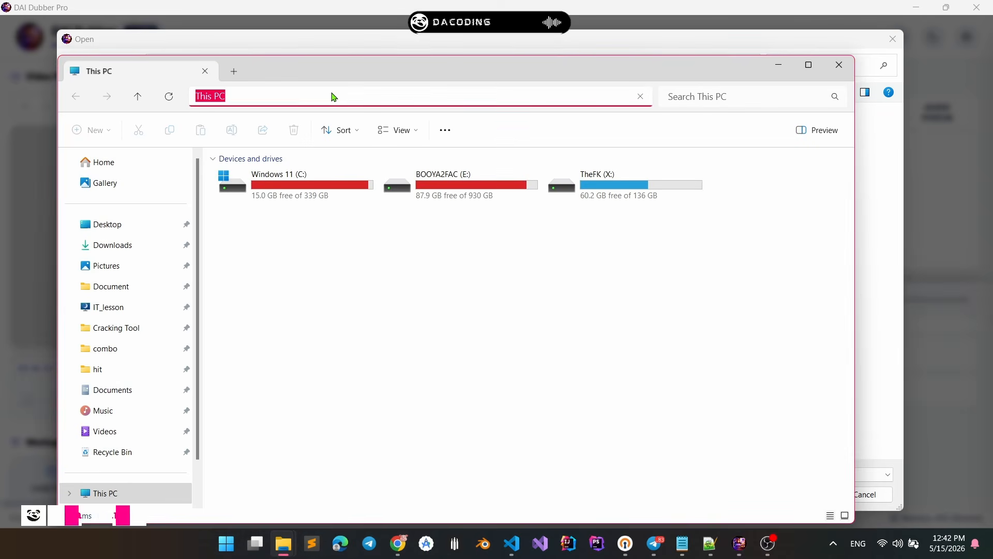
key(ctrl+v)
key(Return)
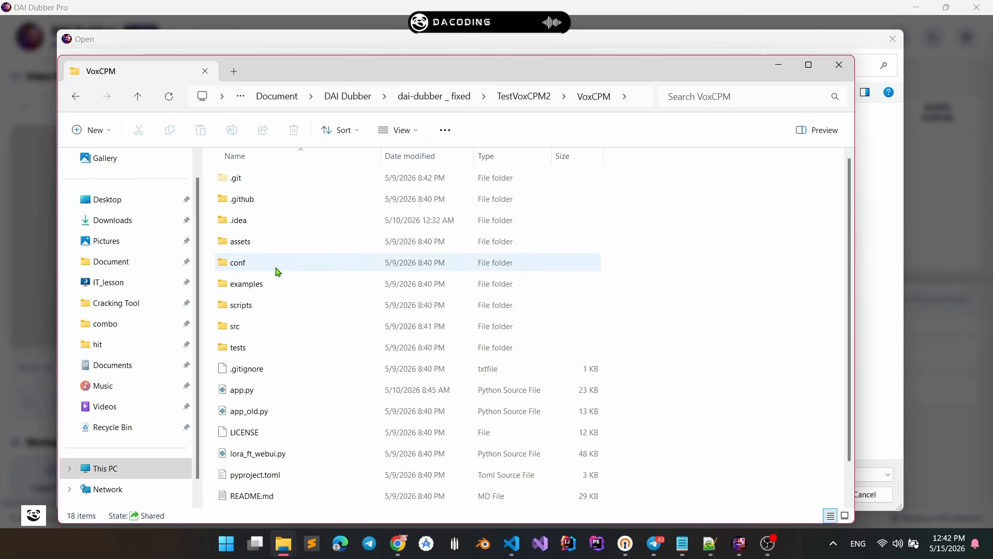
Review the full contents of the VoxCPM folder by selecting all items, clear the selection and minimize File Explorer
scroll(238, 207, up, 1)
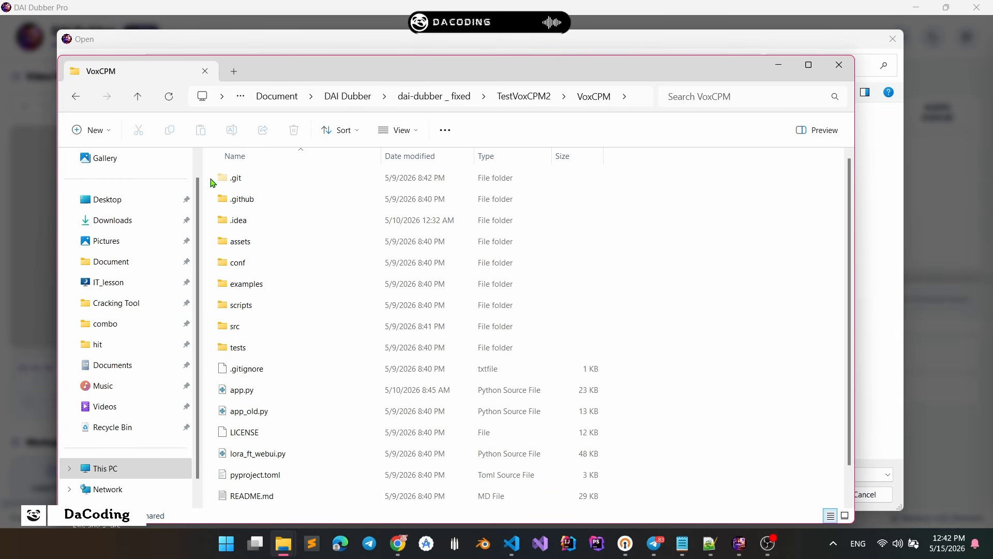
drag(210, 175, 663, 524)
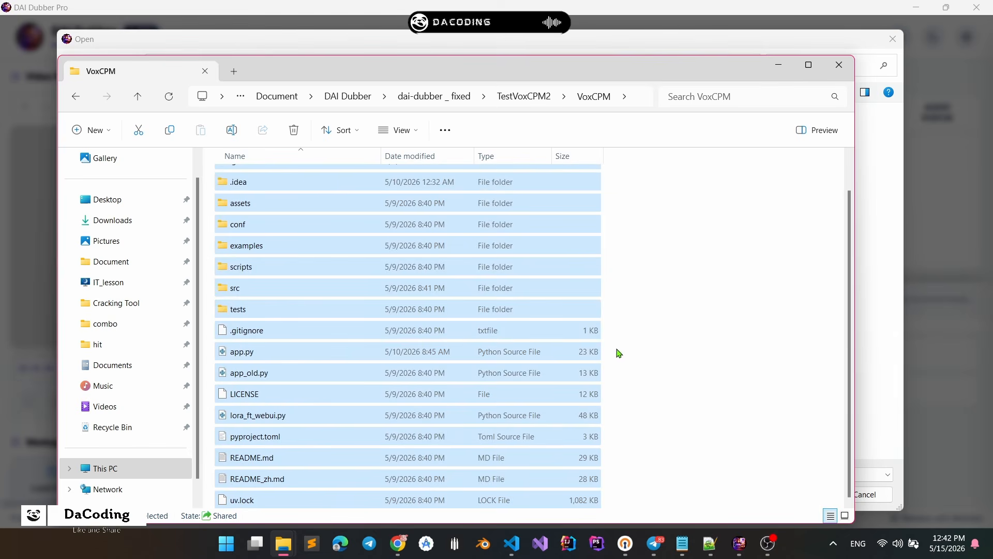
drag(401, 82, 377, 74)
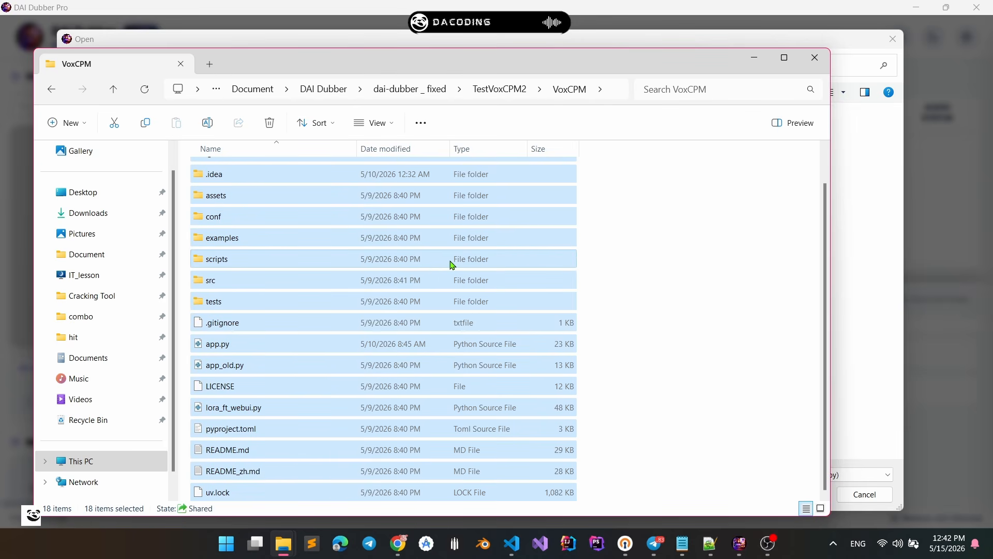
click(627, 337)
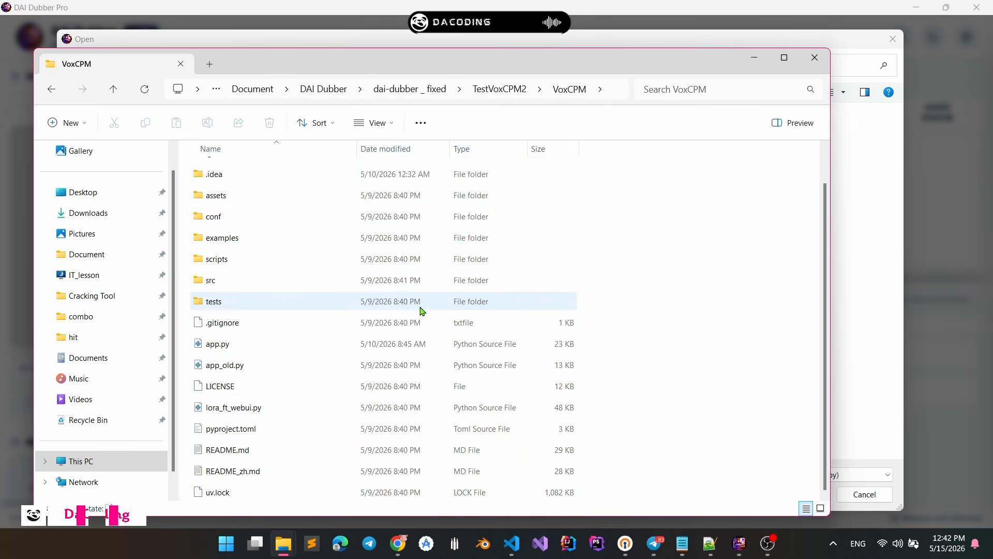
click(754, 58)
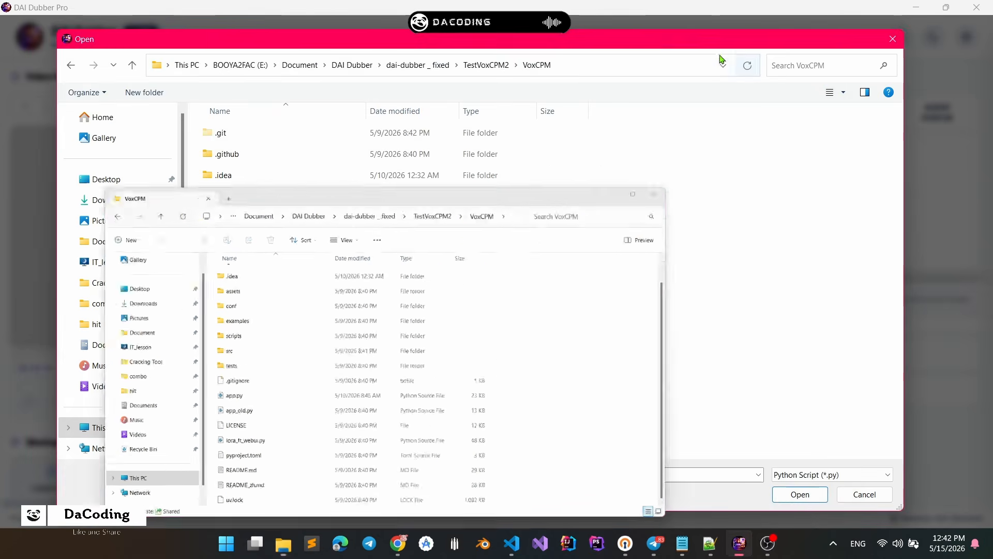
Choose app.py from the VoxCPM folder as the Python server path and review the path in the settings
click(203, 324)
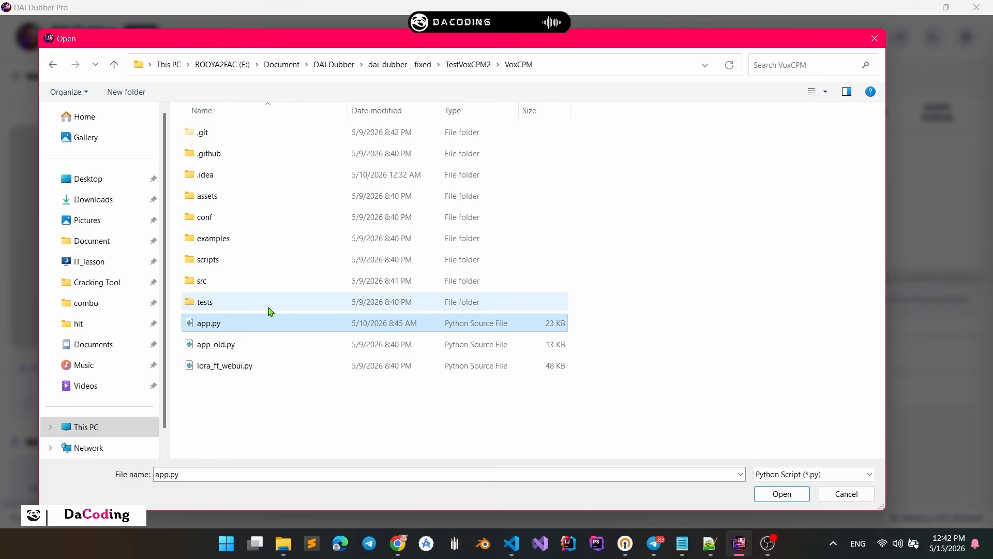
click(775, 494)
drag(423, 288, 590, 293)
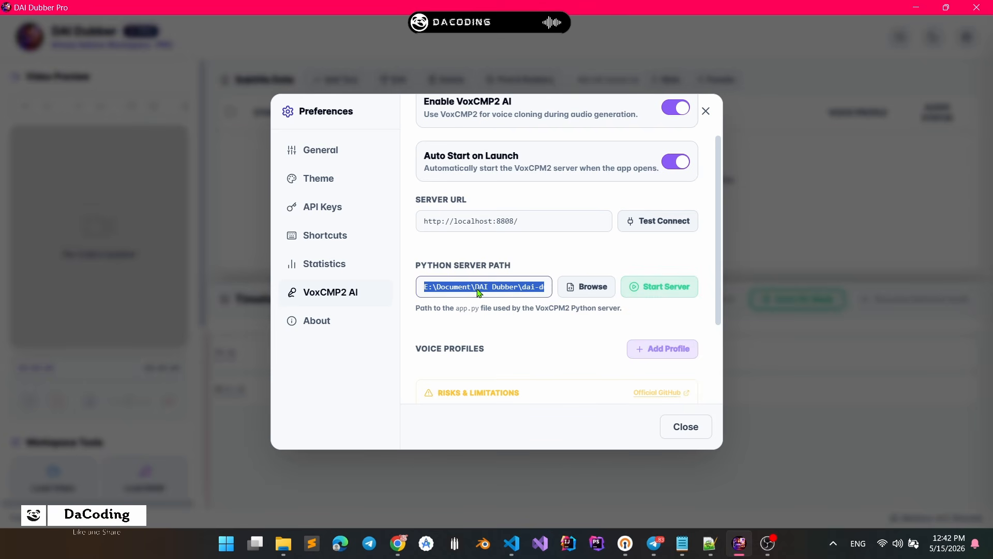
click(441, 289)
scroll(440, 292, down, 3)
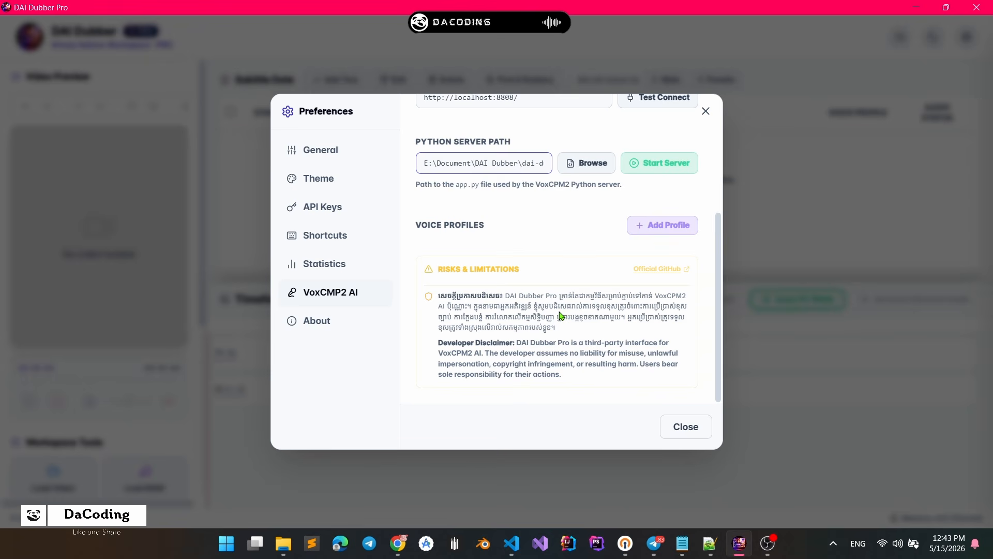
Add a VoxCPM2 voice profile, name it Male-1 and set its gender to Male
scroll(518, 217, up, 3)
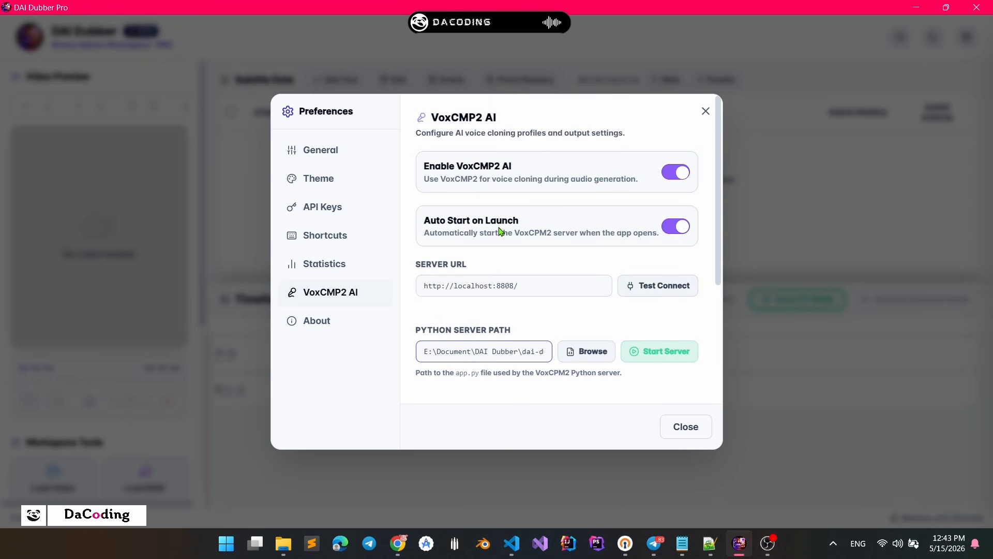
scroll(528, 199, down, 1)
scroll(529, 212, down, 3)
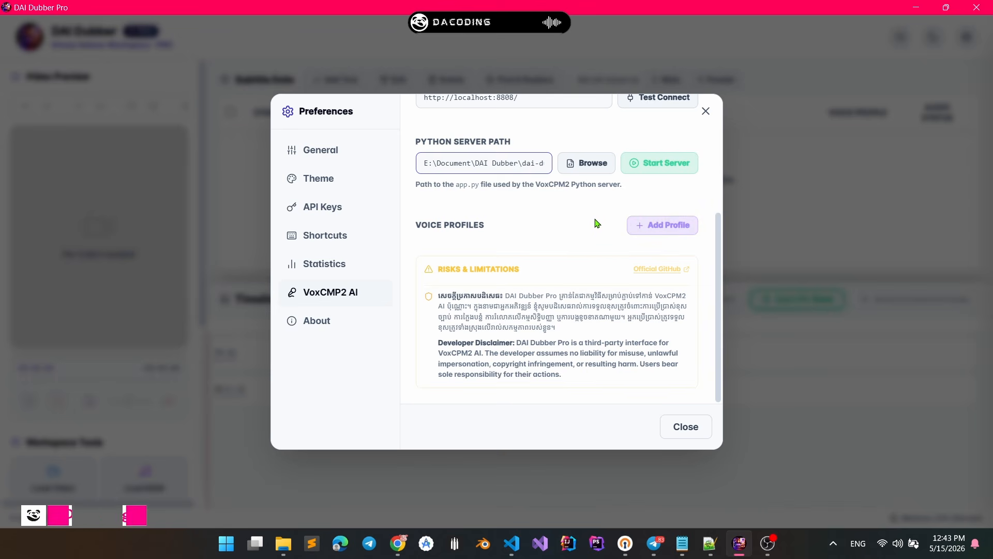
click(641, 229)
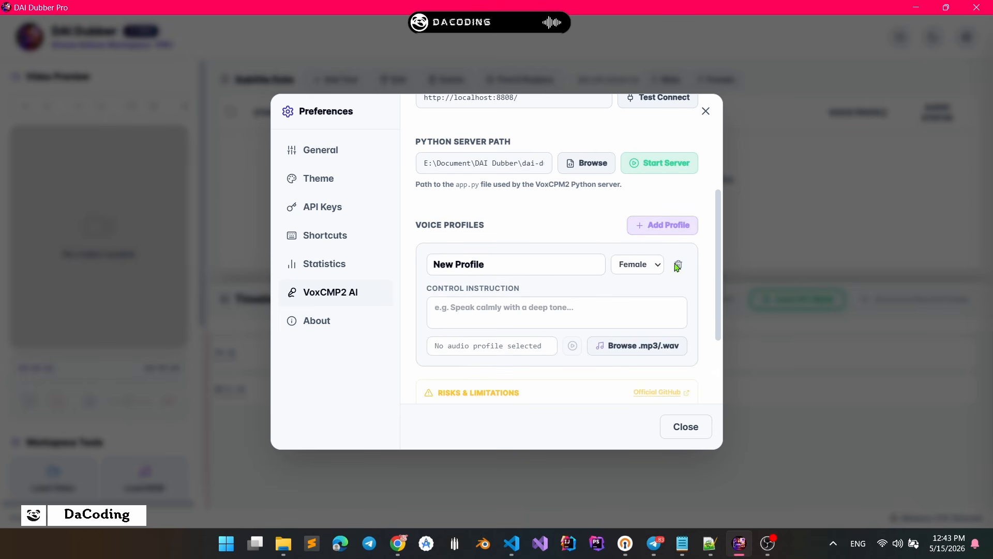
triple_click(486, 264)
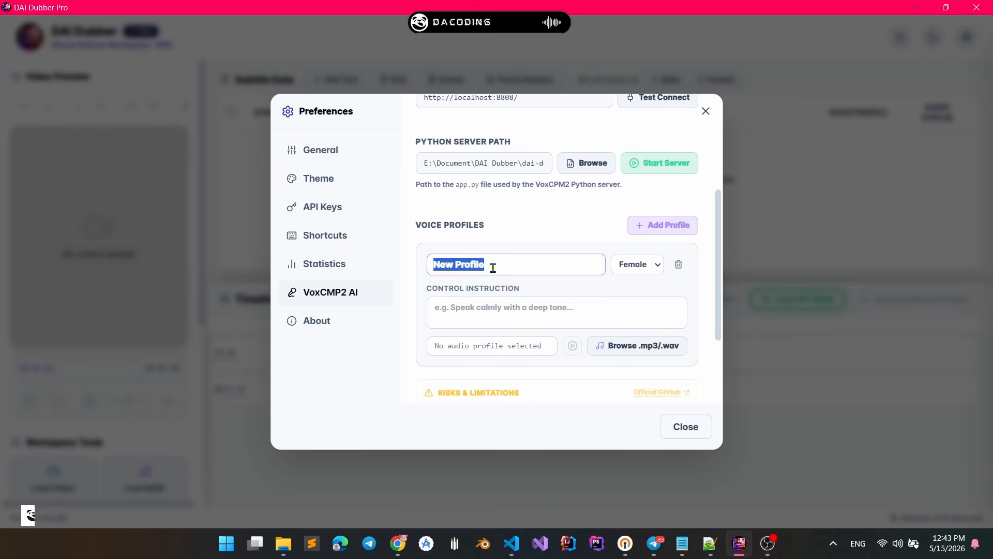
text(Male-adsfsdf)
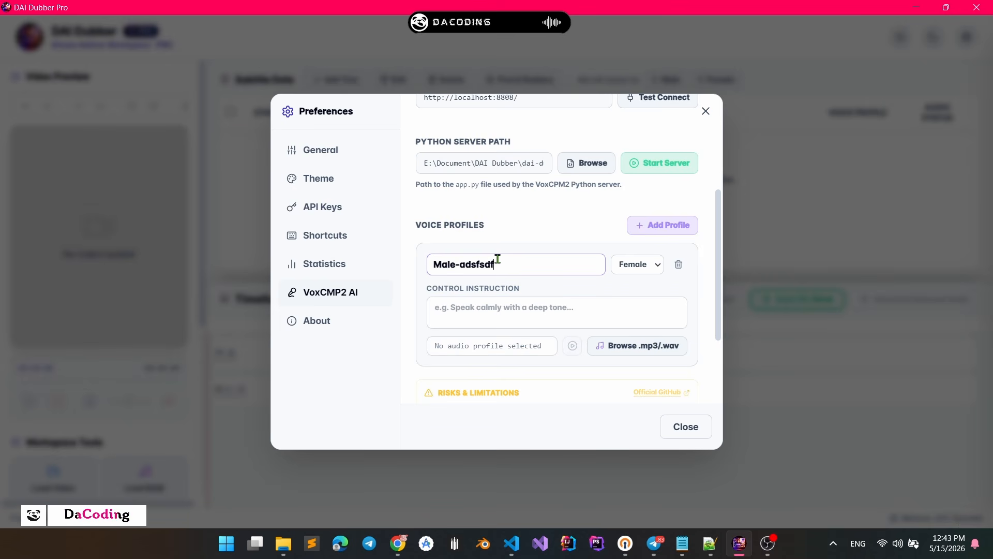
key(BackSpace)
key(BackSpace)
key(BackSpace)
key(BackSpace)
key(BackSpace)
key(BackSpace)
key(BackSpace)
click(644, 272)
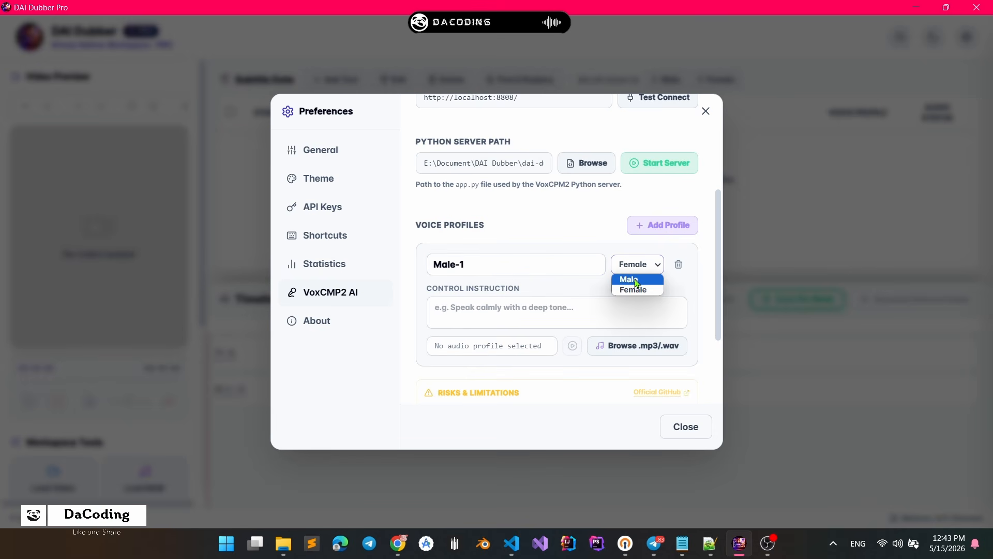
click(629, 276)
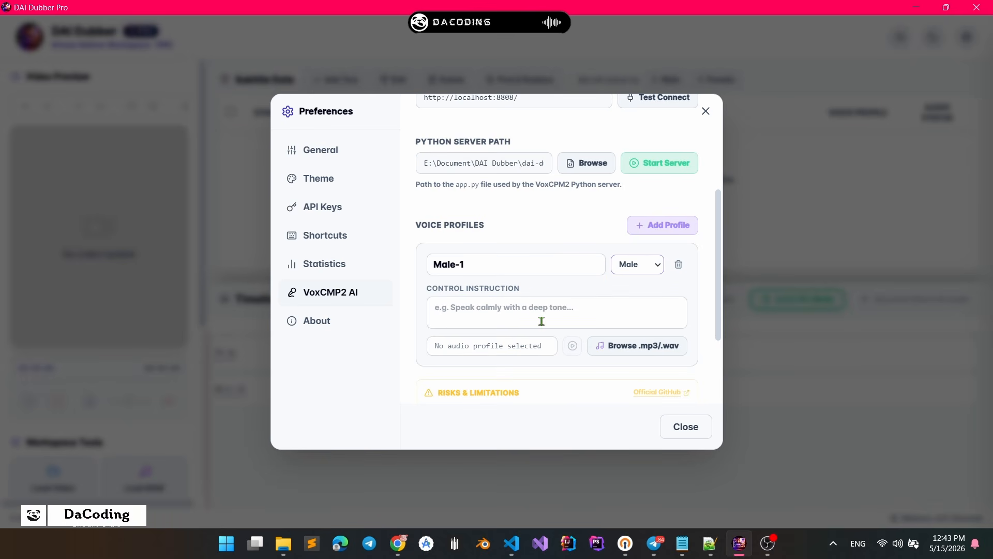
Load male_08.wav from the Male folder inside voice_profile as the Male-1 profile's reference audio
click(624, 345)
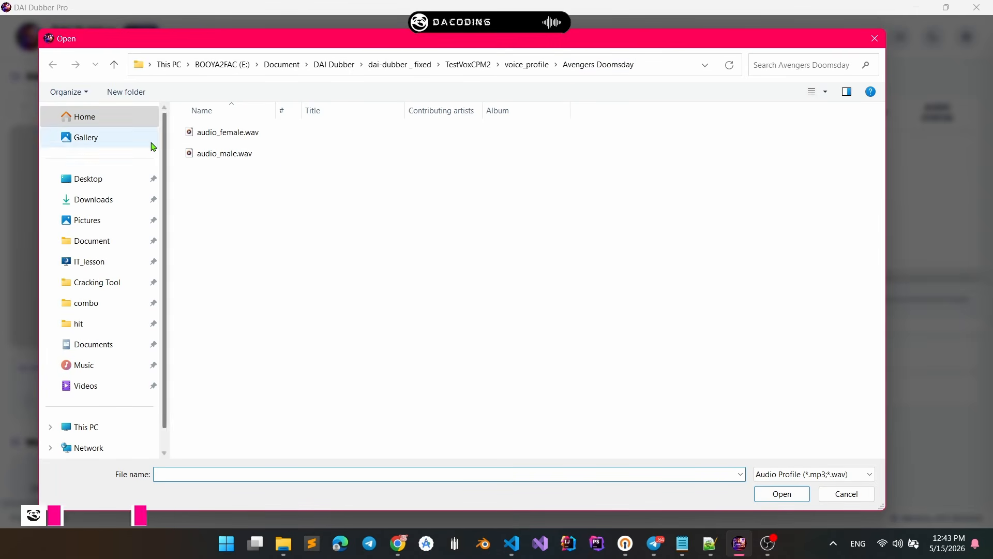
click(109, 65)
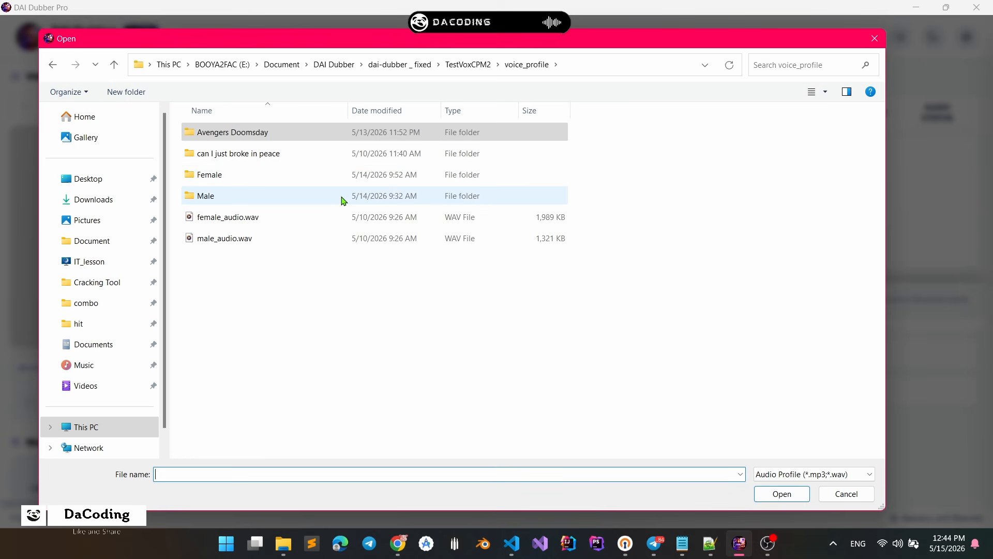
double_click(230, 201)
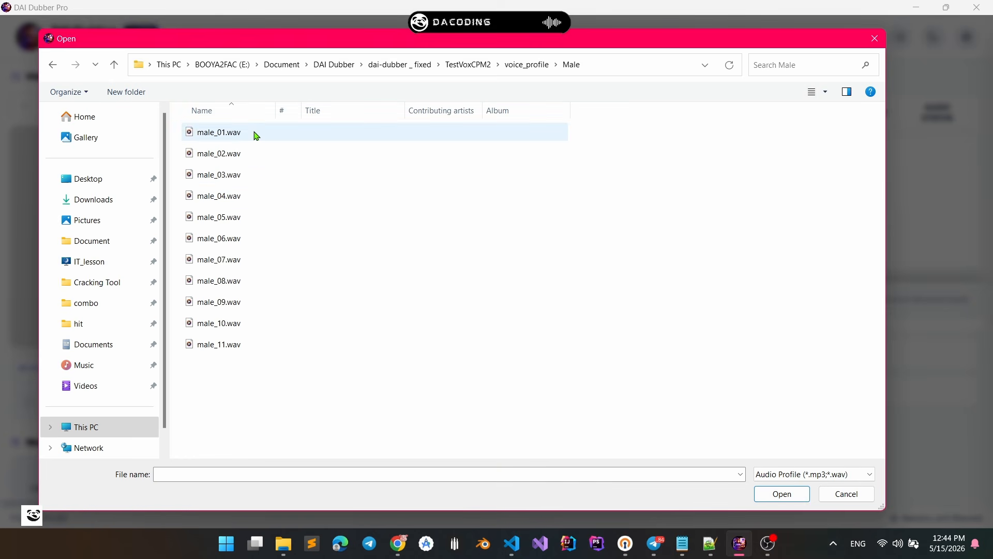
click(233, 282)
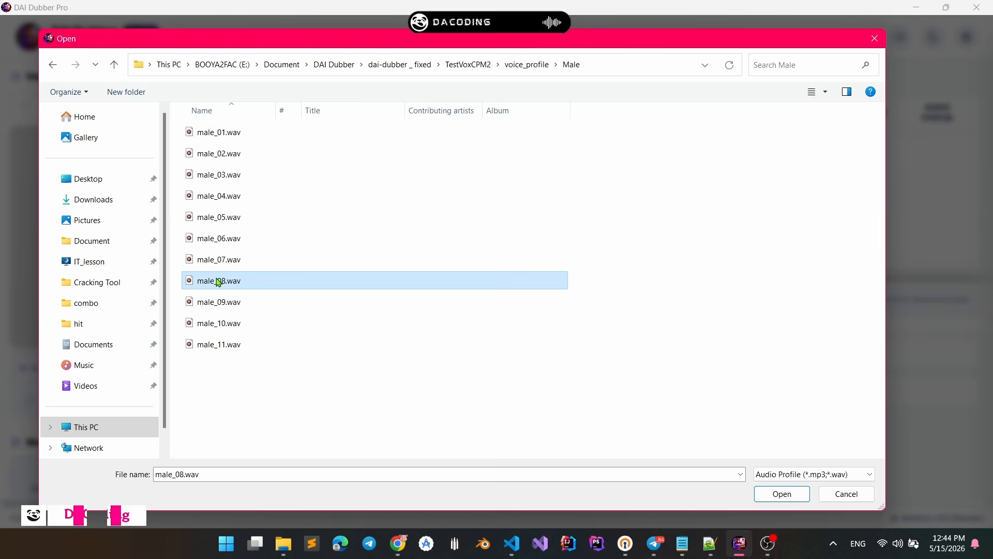
click(781, 494)
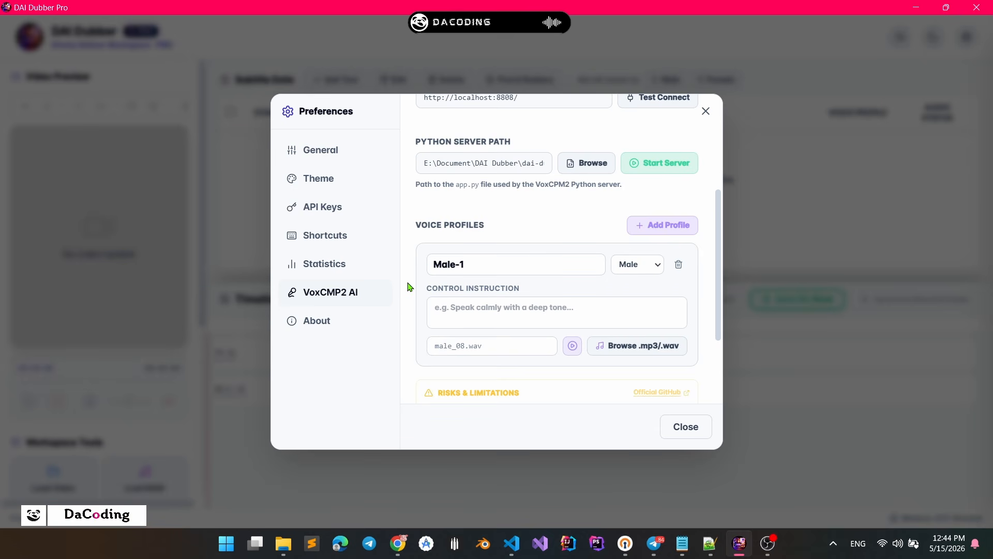
Add a second voice profile, name it Female-1 and keep its gender as Female
scroll(409, 286, down, 1)
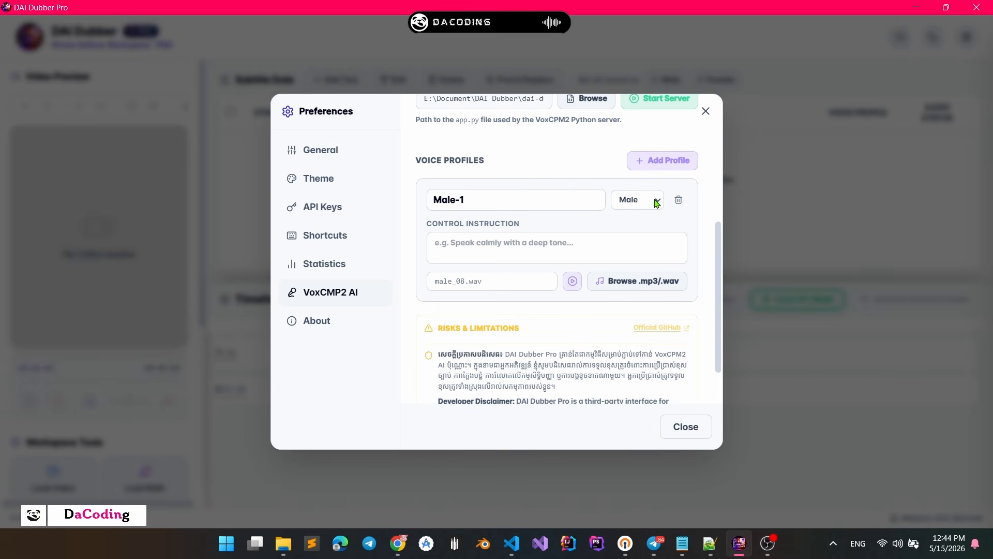
click(646, 161)
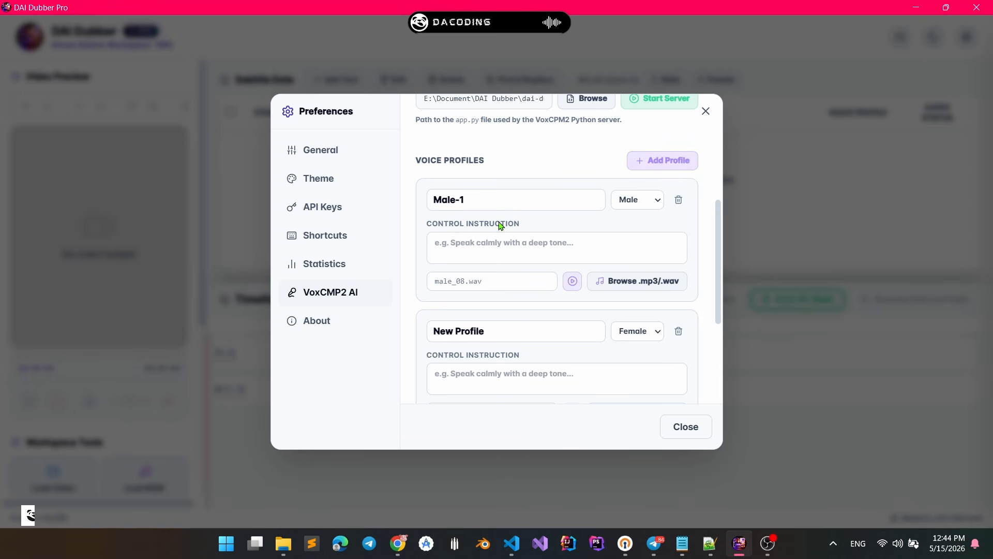
click(562, 245)
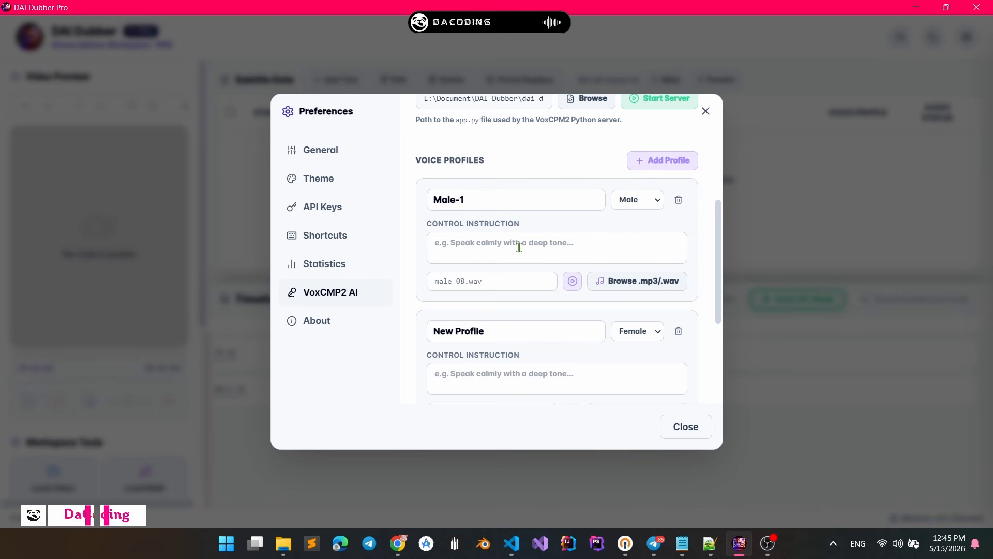
scroll(534, 247, down, 1)
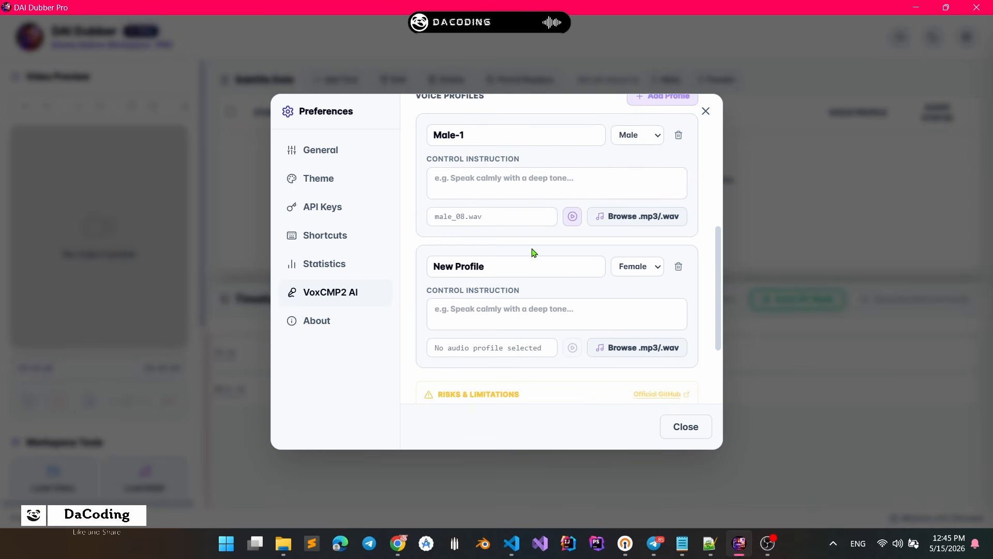
drag(518, 271, 421, 266)
text(Fe)
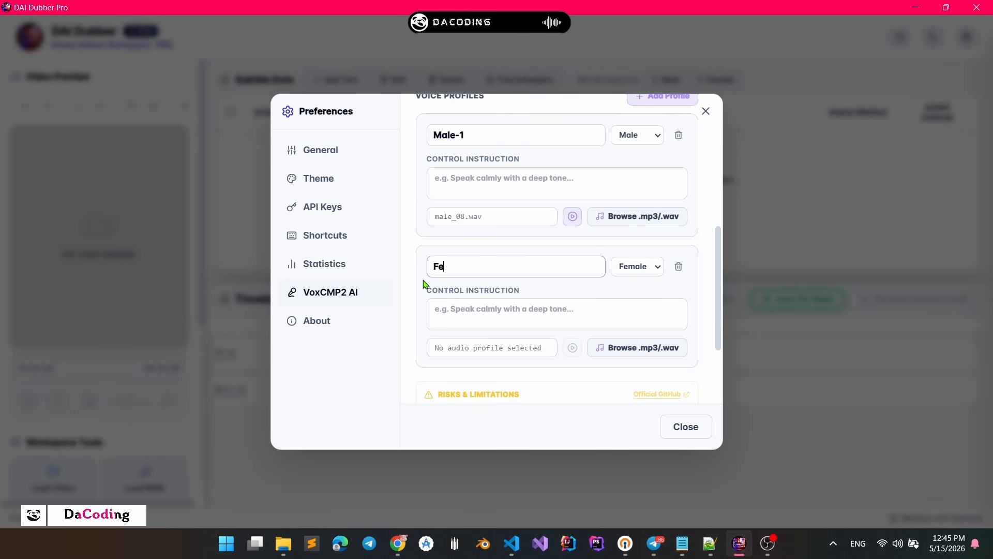
text(male-1)
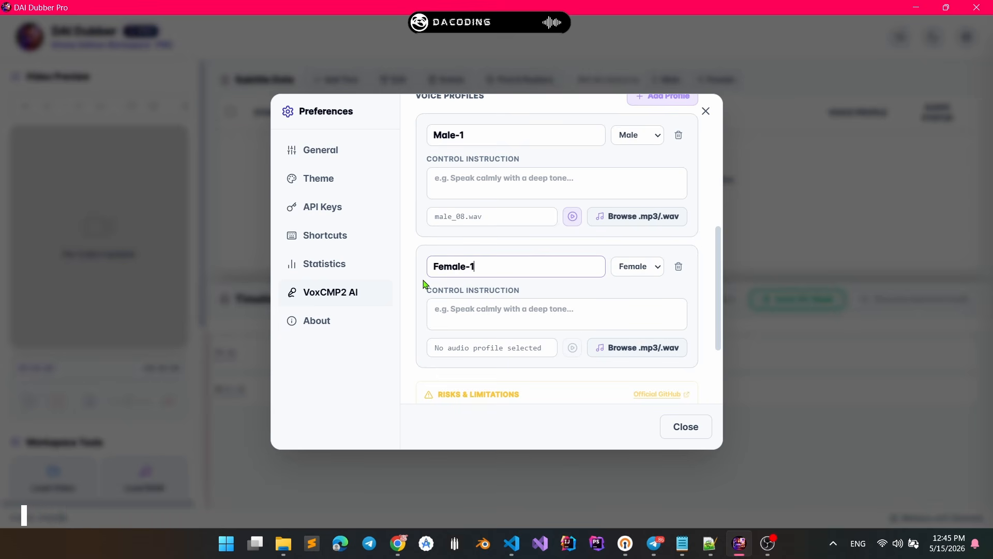
click(635, 270)
click(578, 288)
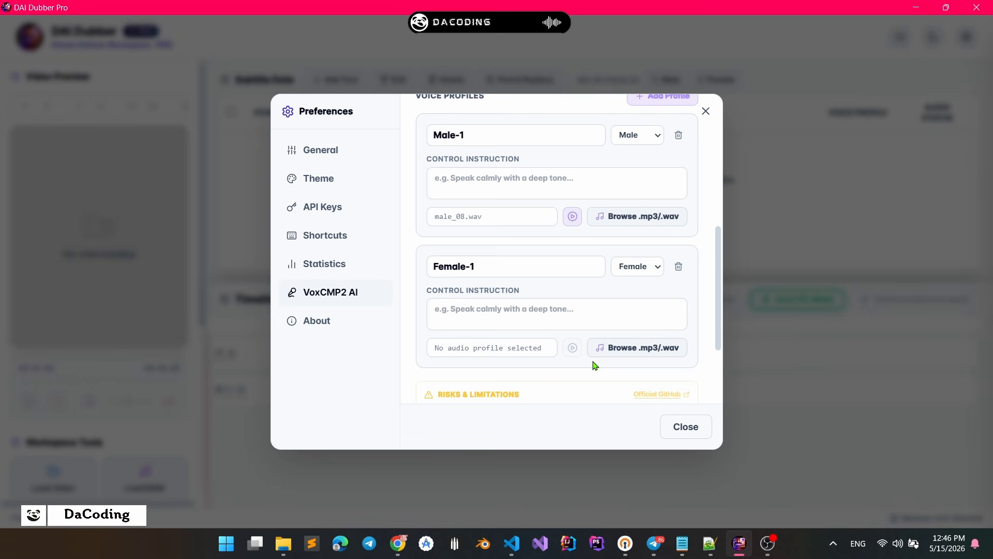
Load female_07.mp3 from the Female folder inside voice_profile as the Female-1 profile's audio and preview it
click(621, 352)
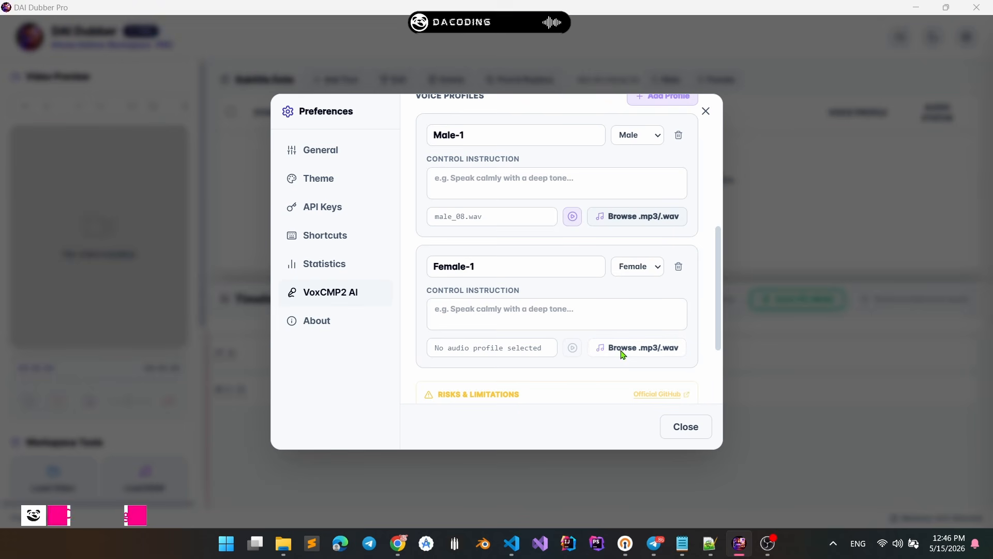
click(113, 64)
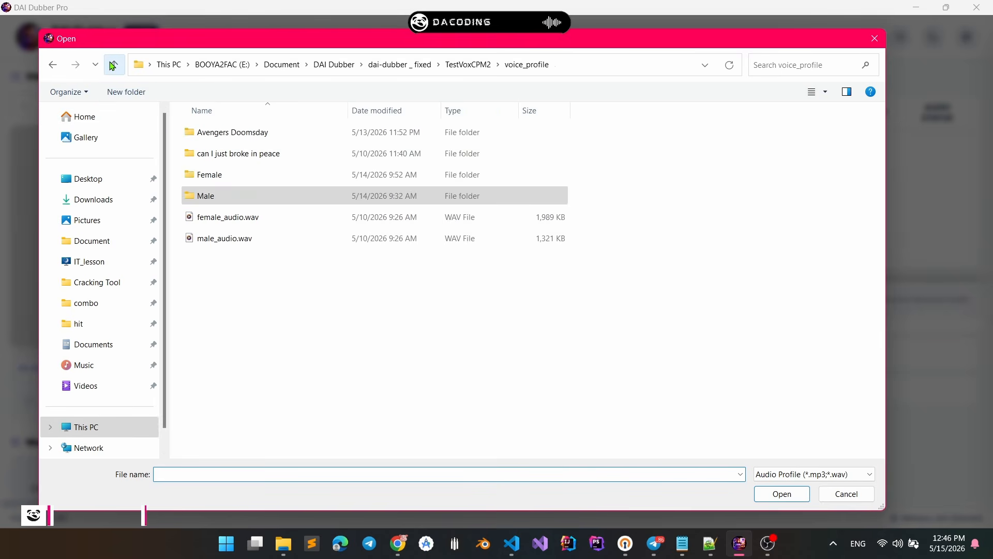
click(226, 178)
double_click(226, 179)
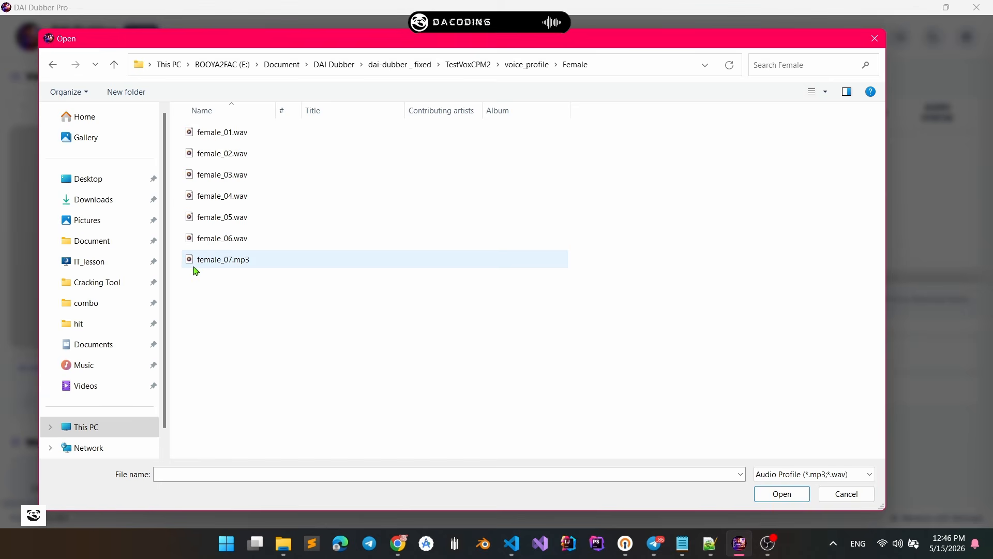
double_click(228, 258)
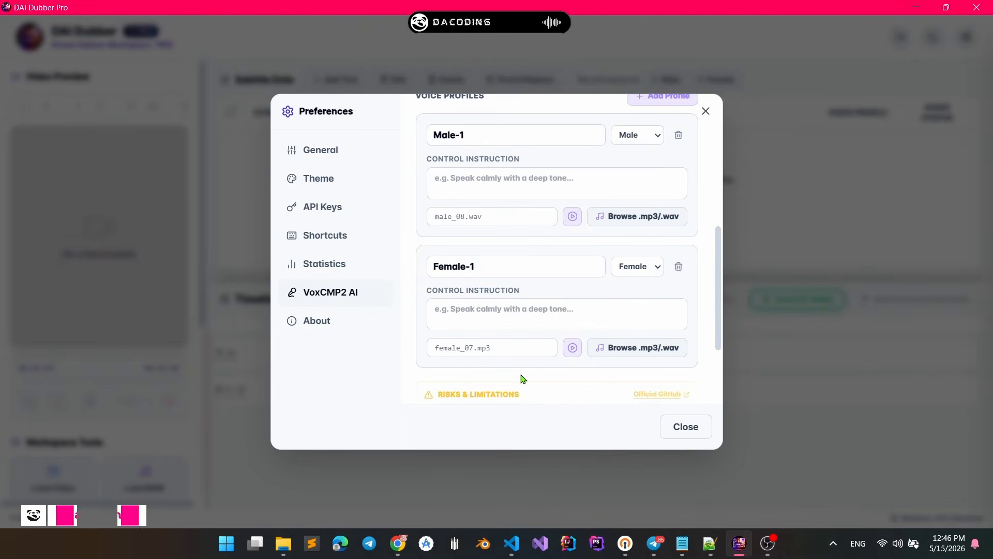
click(573, 349)
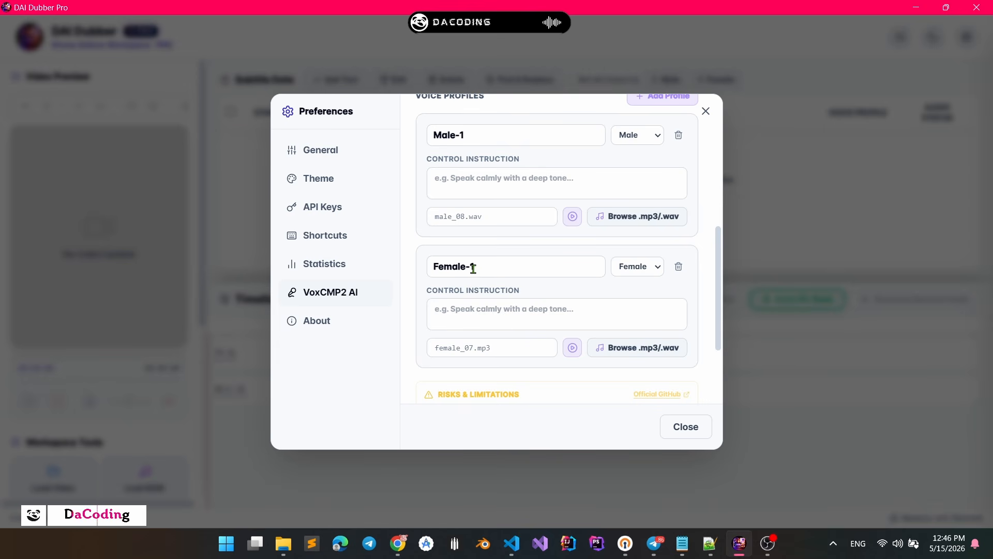
Replace the Female-1 profile's reference audio with female_03.wav from the Female folder
click(637, 349)
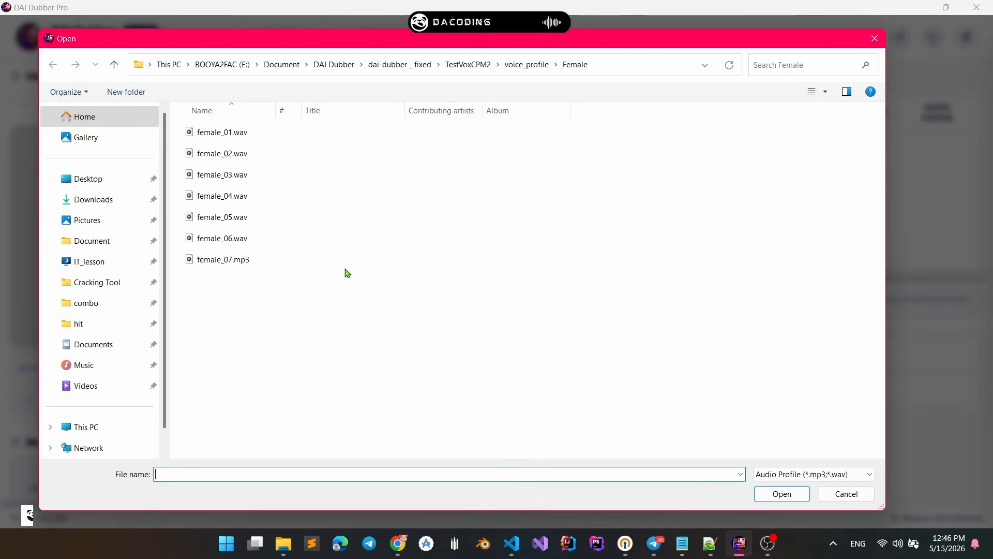
double_click(240, 175)
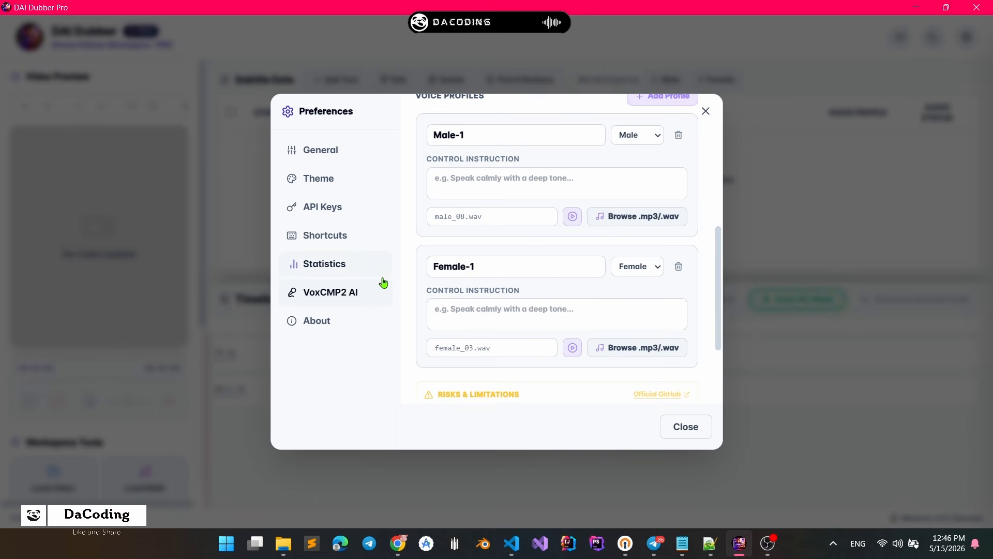
Add a third voice profile with the trial name Male-young, shorten the name to Male- and delete the profile
scroll(518, 305, down, 3)
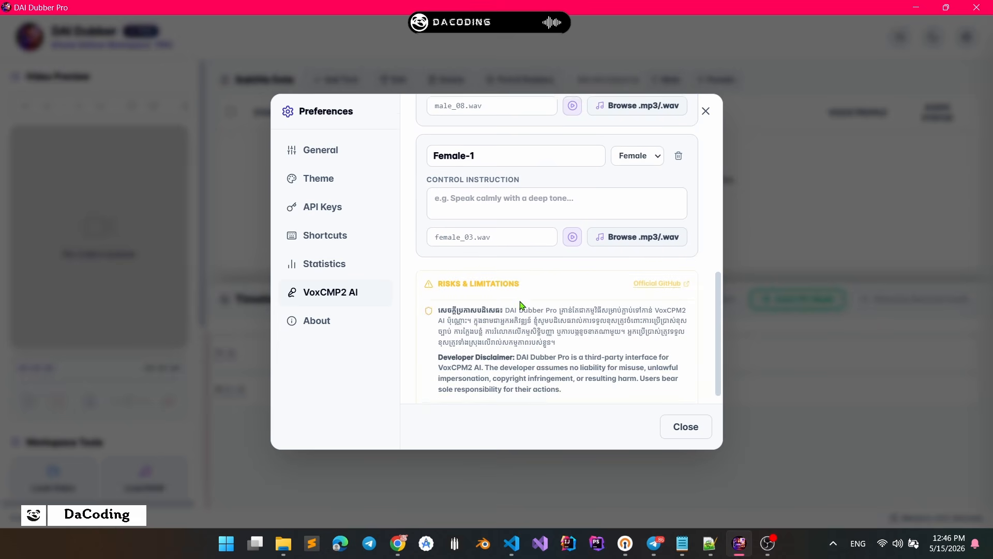
scroll(512, 290, up, 4)
scroll(515, 291, down, 1)
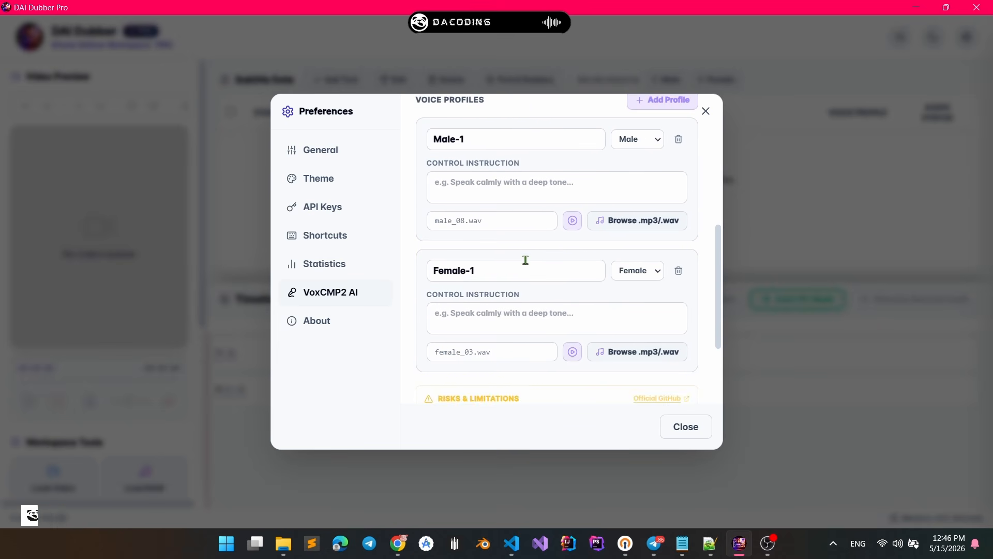
click(649, 102)
scroll(542, 243, down, 2)
scroll(543, 243, down, 1)
drag(511, 274, 423, 273)
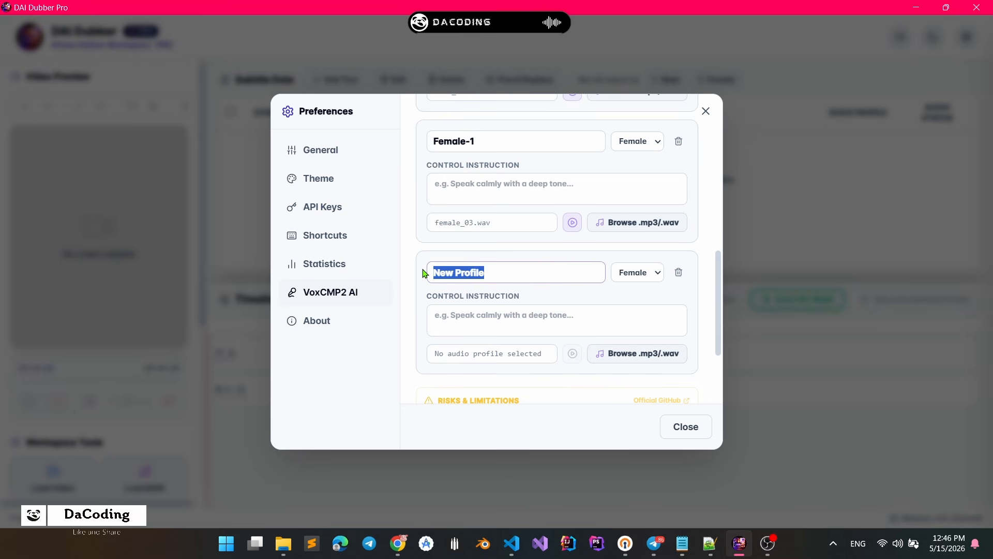
text(M)
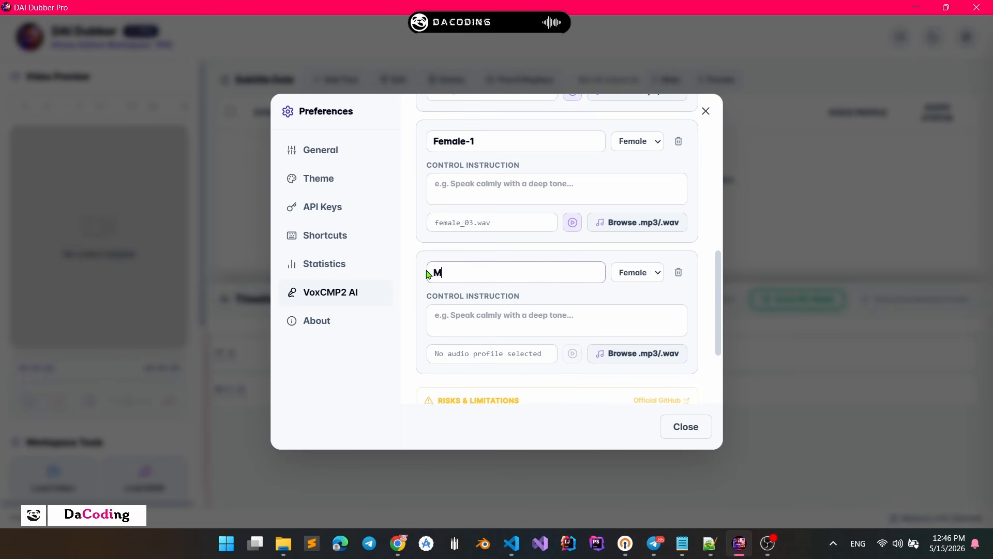
text(ale-young)
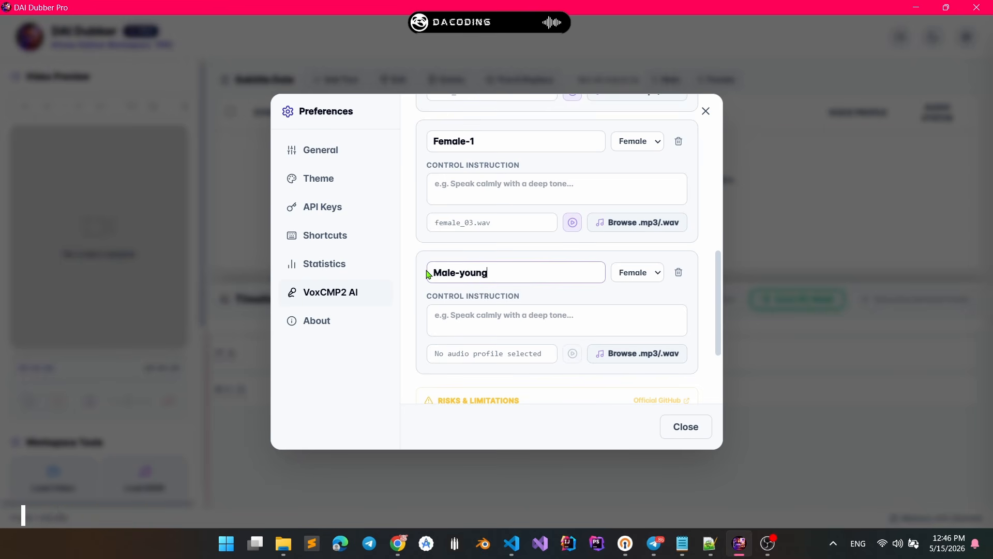
key(BackSpace)
key(BackSpace)
key(BackSpace)
key(BackSpace)
key(BackSpace)
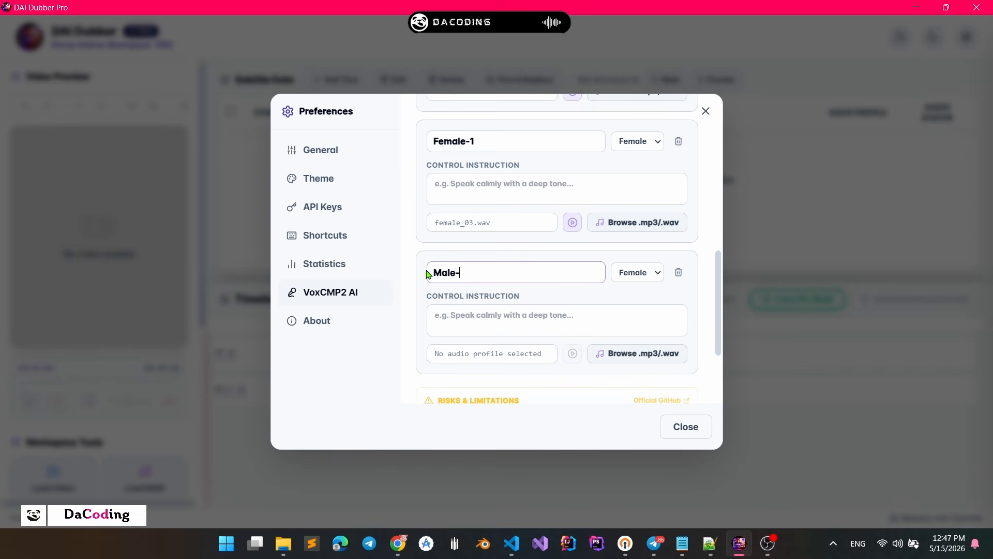
click(679, 273)
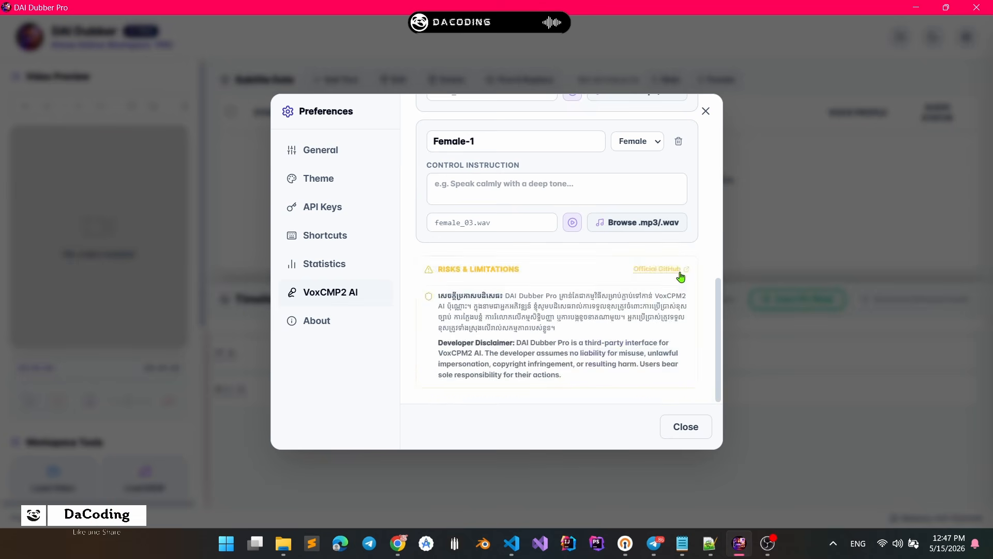
scroll(640, 319, up, 5)
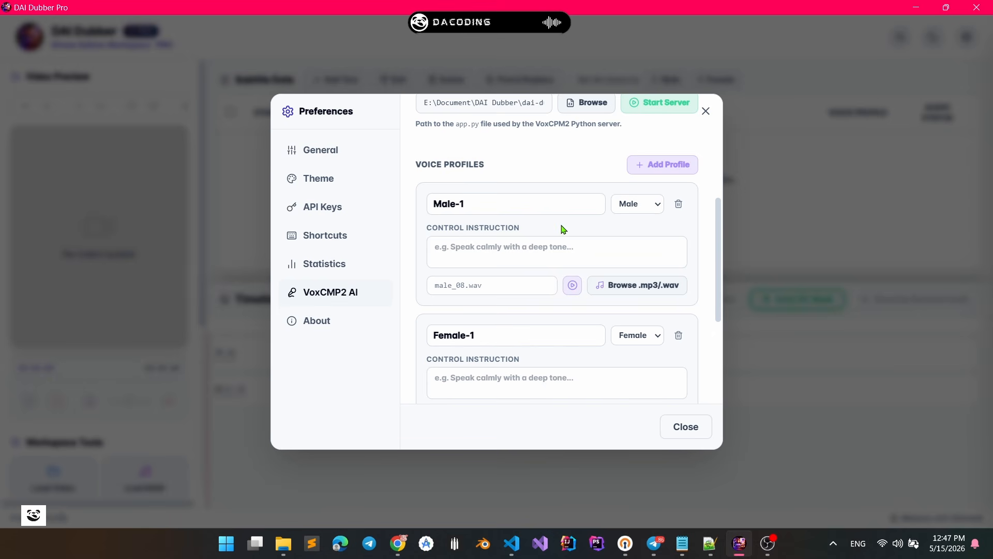
scroll(558, 218, up, 1)
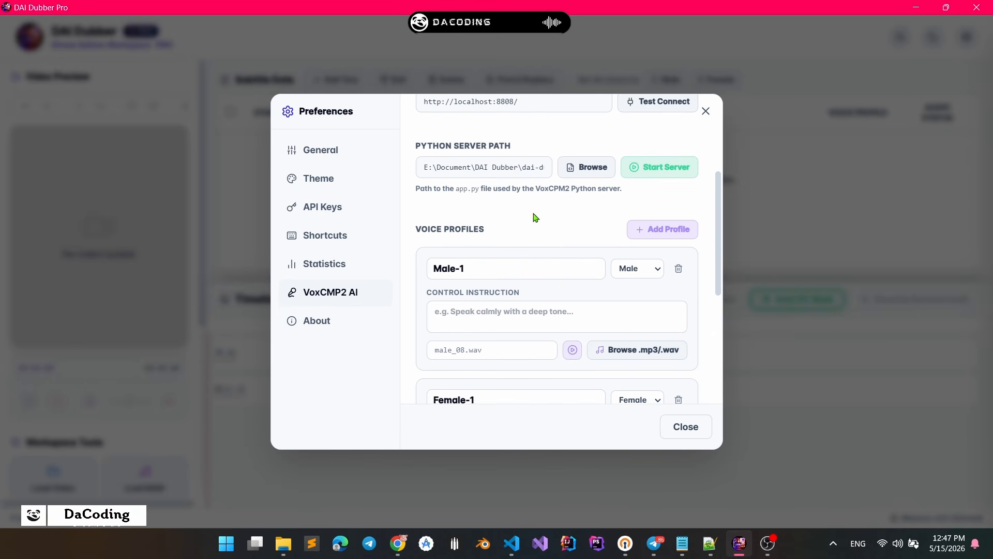
Start the VoxCPM2 Python server from the configured server path and check its server log
scroll(583, 240, down, 4)
scroll(569, 262, up, 7)
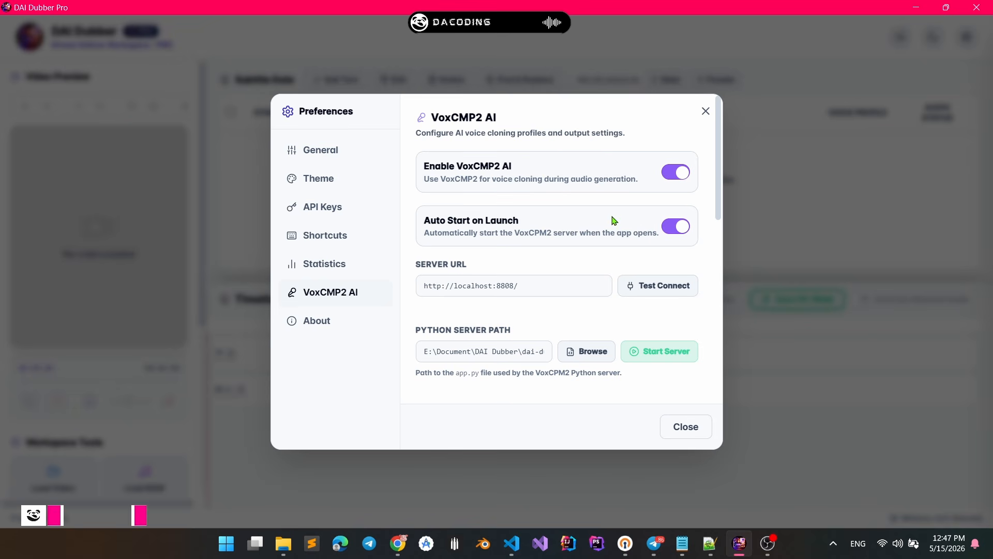
scroll(613, 313, down, 1)
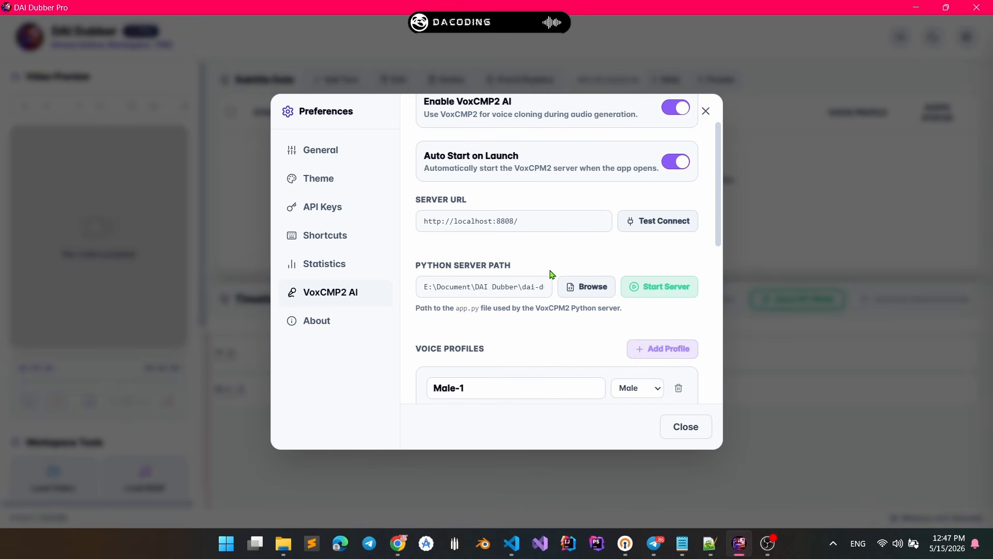
click(641, 291)
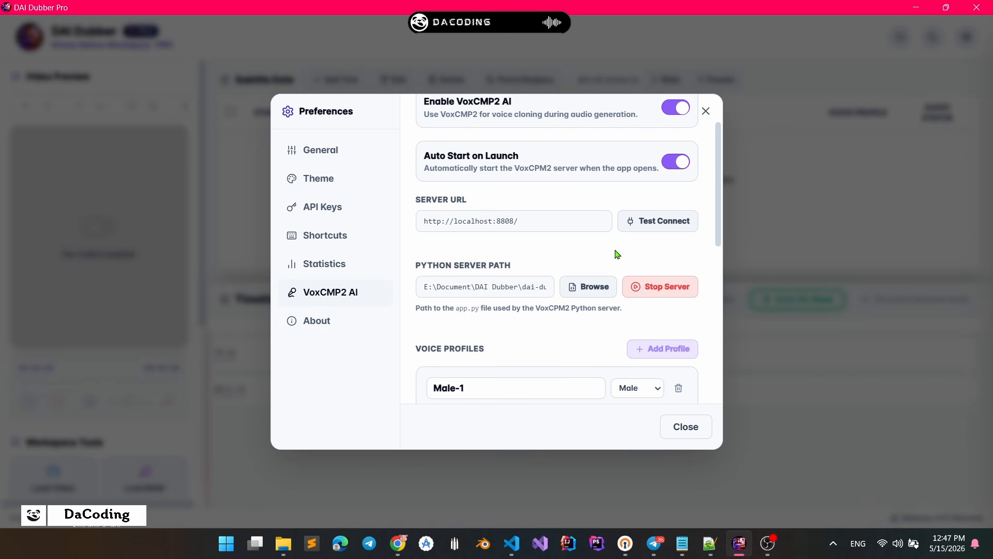
scroll(610, 257, down, 1)
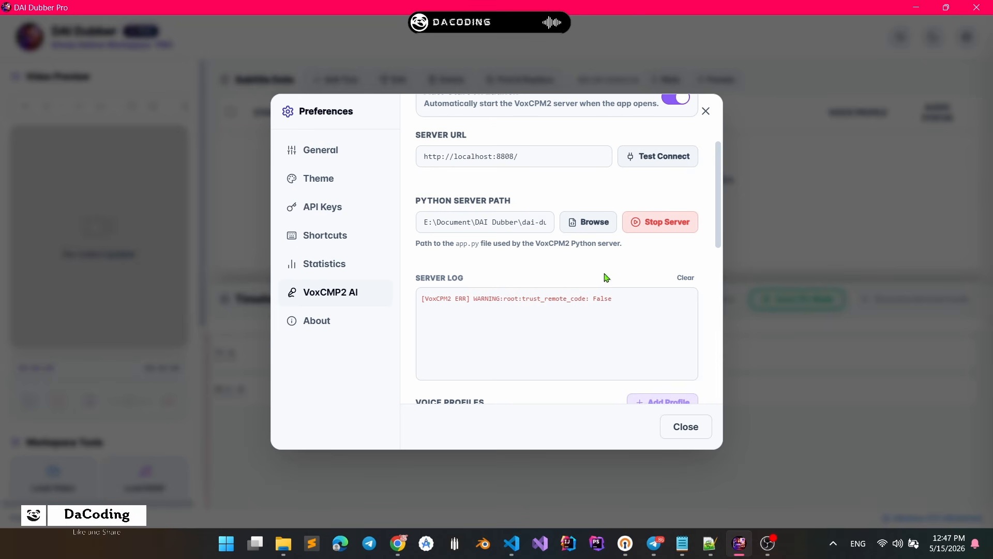
scroll(455, 197, up, 2)
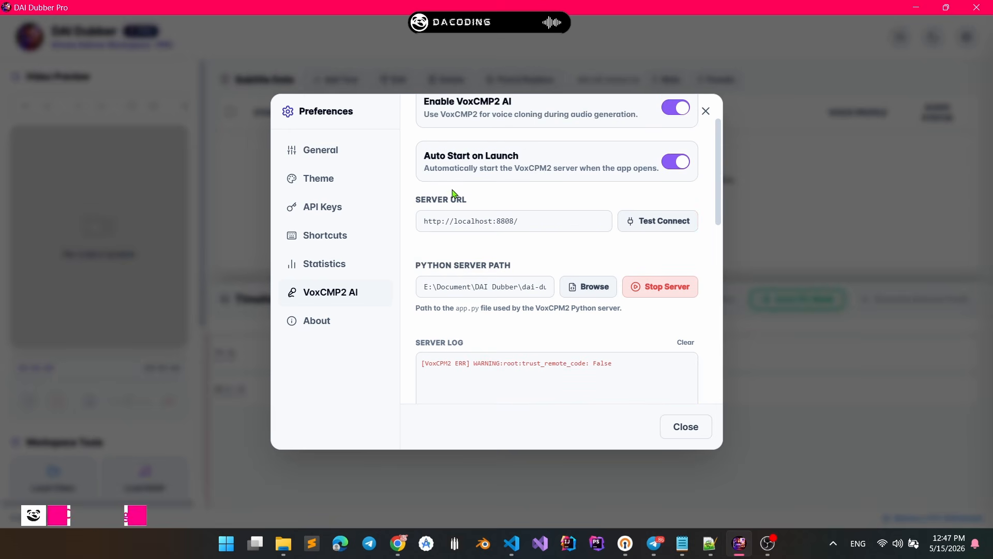
scroll(620, 275, down, 2)
scroll(455, 244, up, 2)
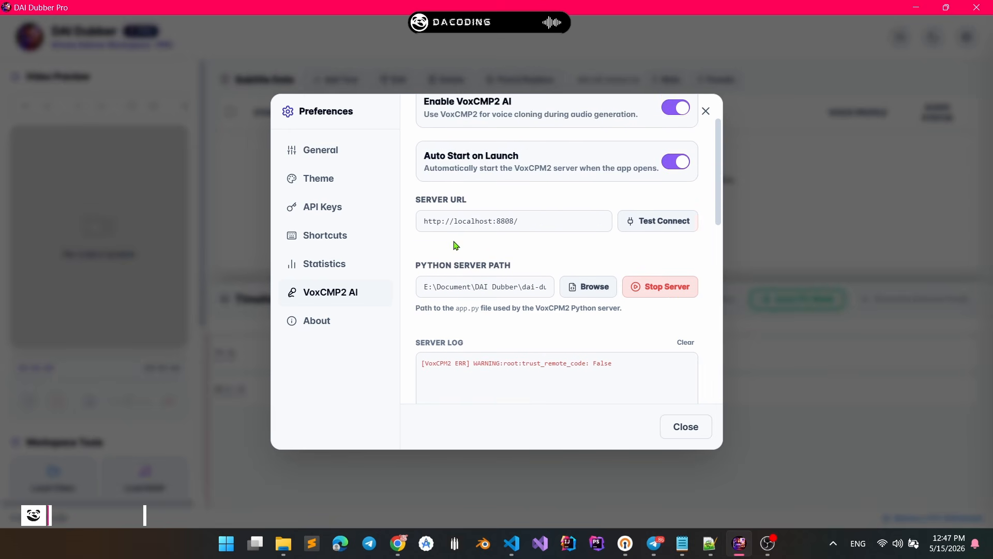
drag(509, 222, 415, 219)
key(ctrl+c)
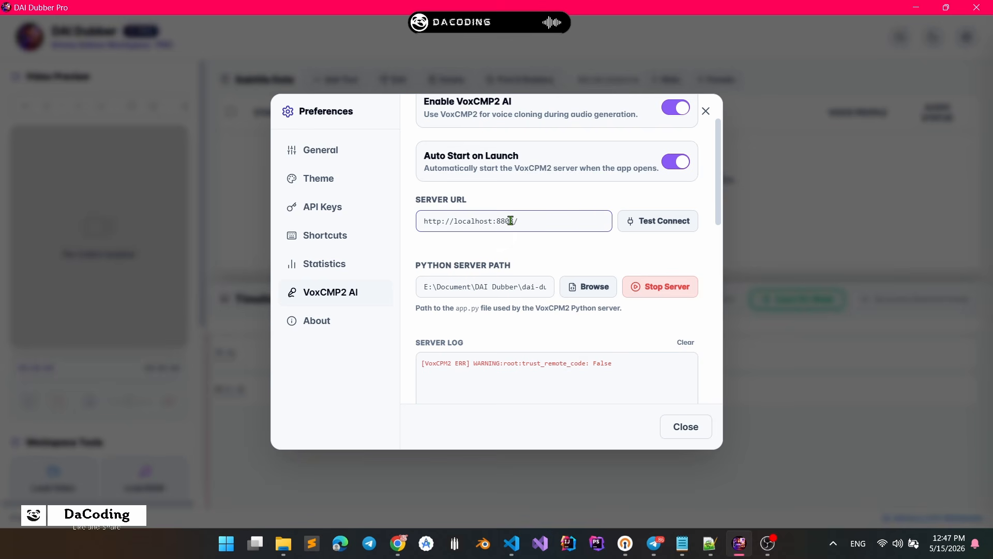
click(340, 543)
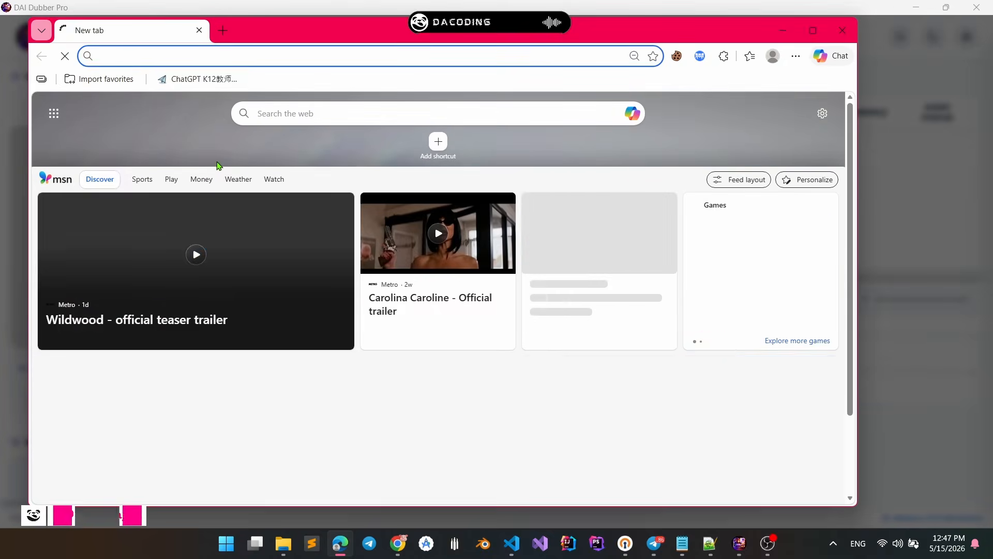
click(217, 56)
key(ctrl+v)
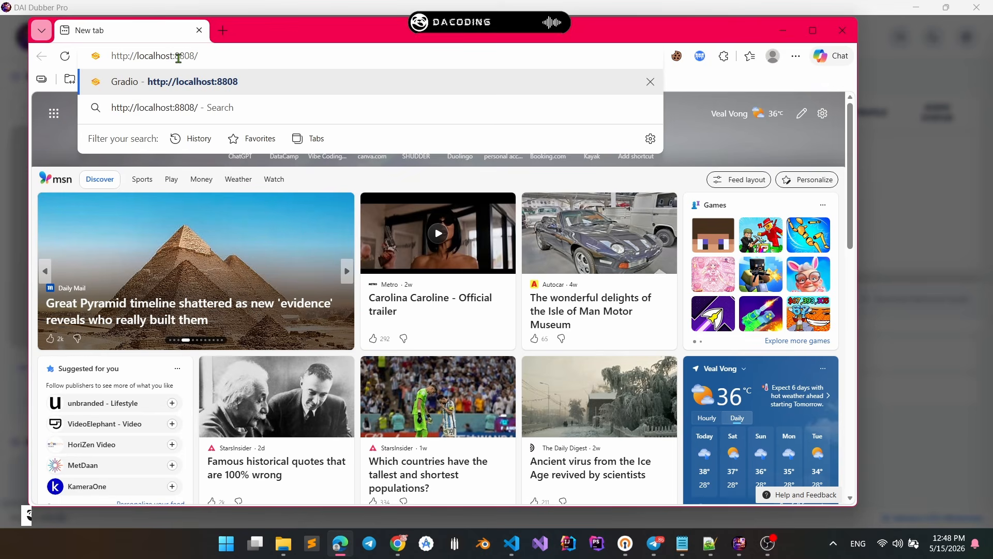
click(264, 79)
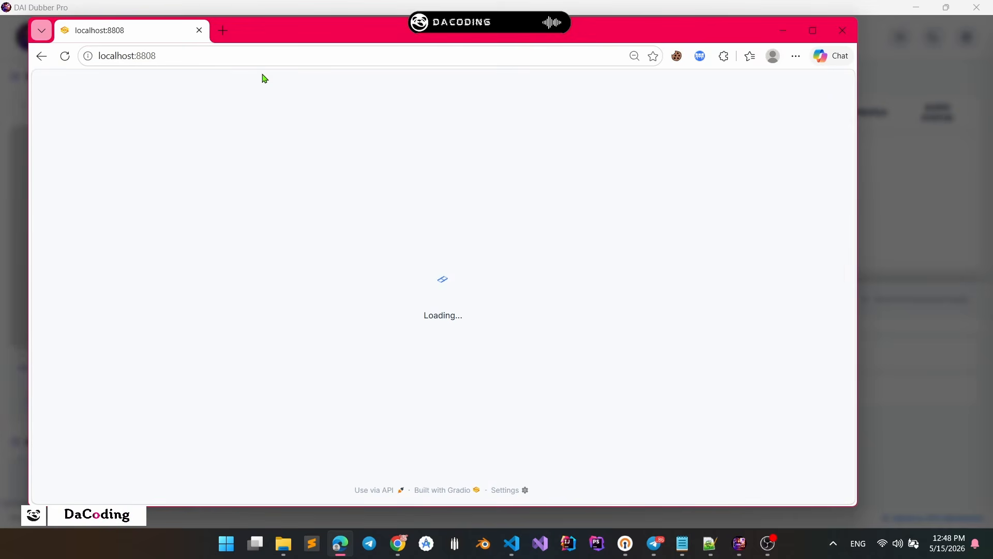
Examine the VoxCPM page's speech generation modes, reference audio area, control instruction and target text
scroll(373, 230, down, 3)
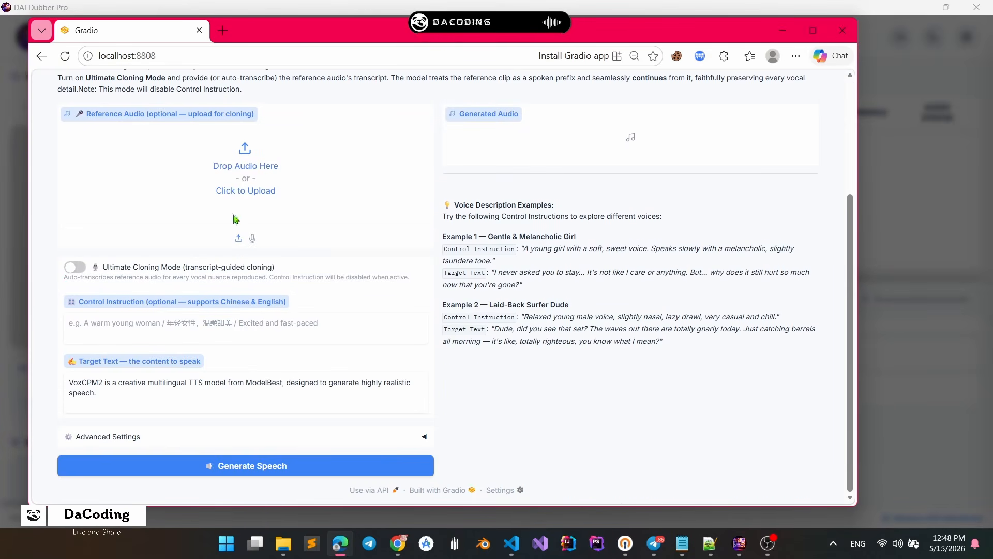
scroll(559, 165, up, 3)
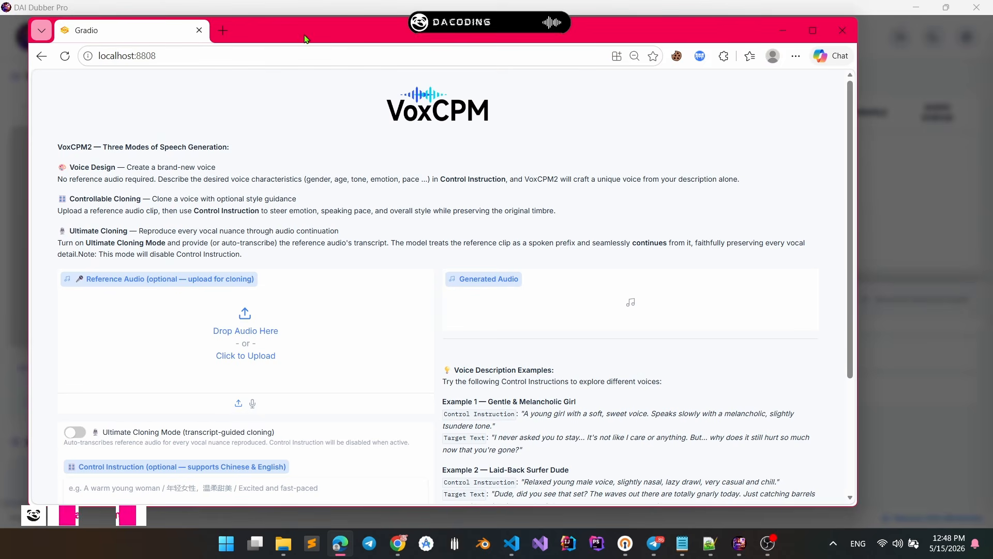
mouse_move(305, 38)
mouse_down()
mouse_move(550, 77)
mouse_move(311, 43)
mouse_up()
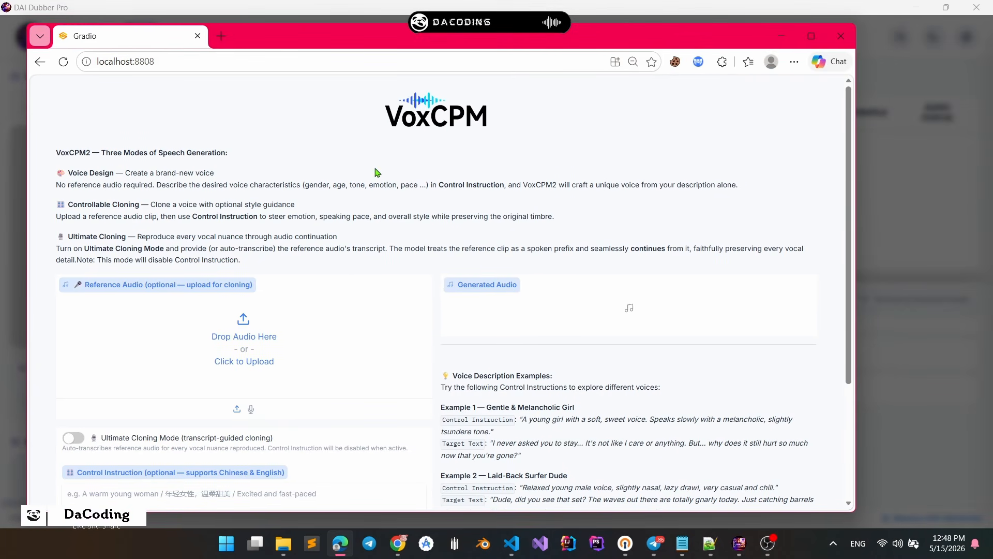
scroll(377, 171, down, 3)
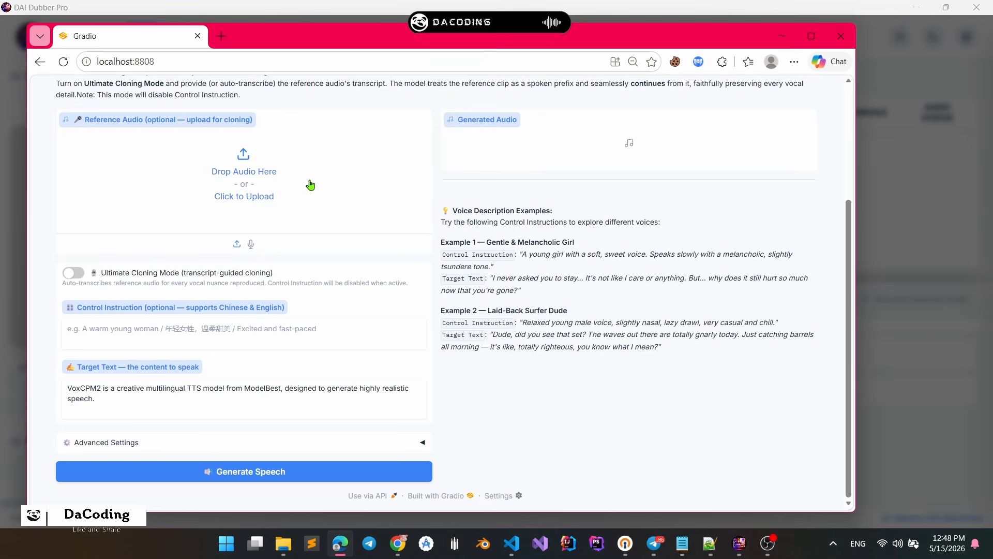
drag(100, 405, 47, 384)
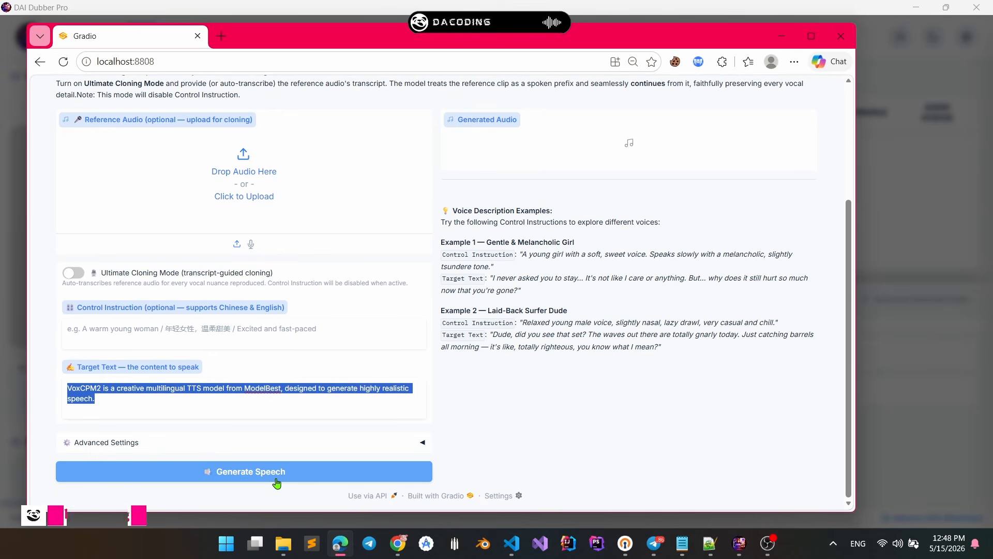
scroll(143, 227, up, 2)
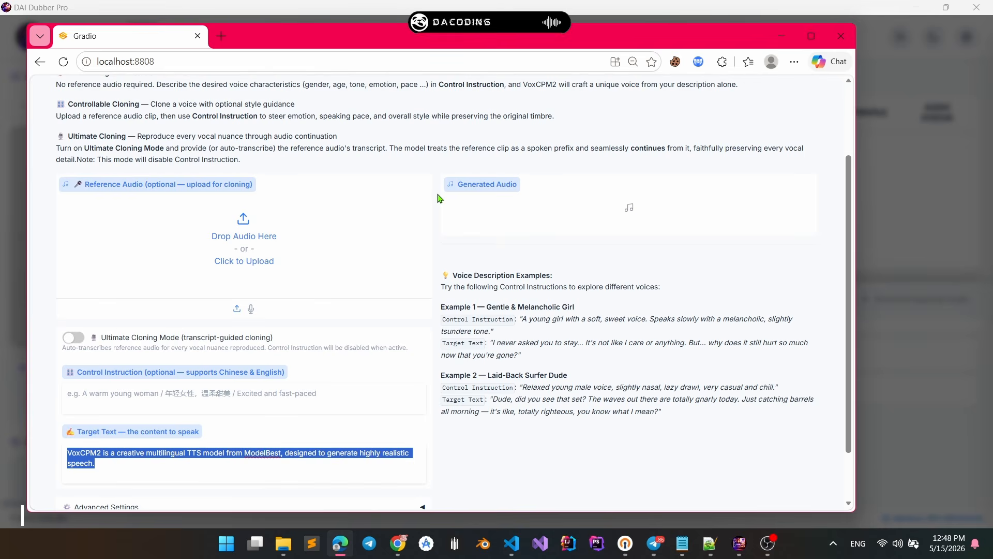
Switch back to DAI Dubber Pro, review the VoxCMP2 AI server settings and close Preferences
click(474, 5)
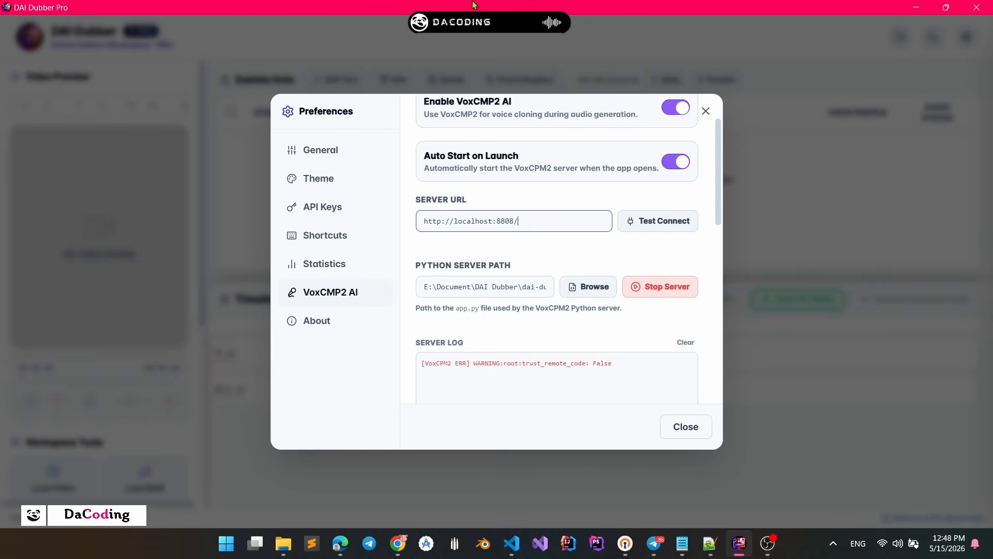
scroll(506, 214, up, 1)
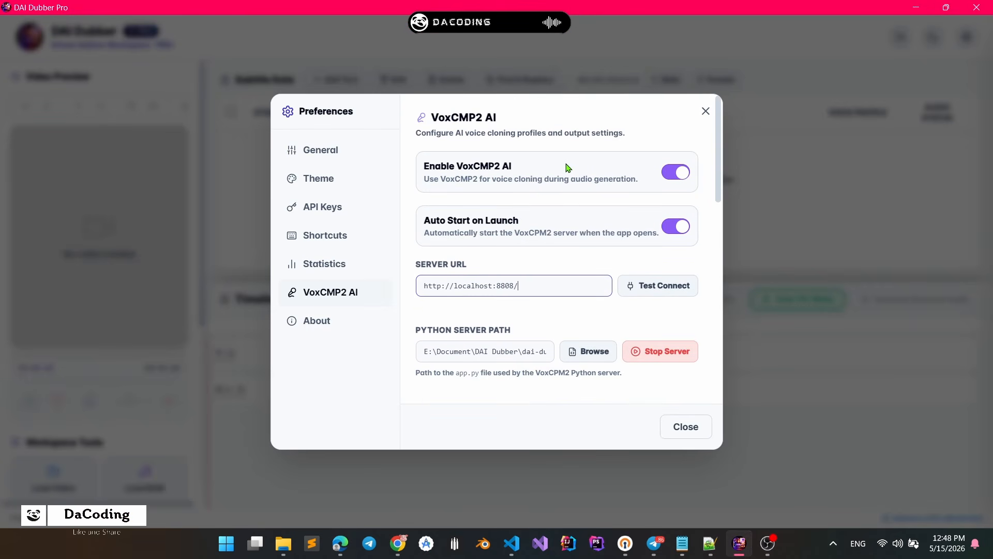
scroll(564, 197, down, 1)
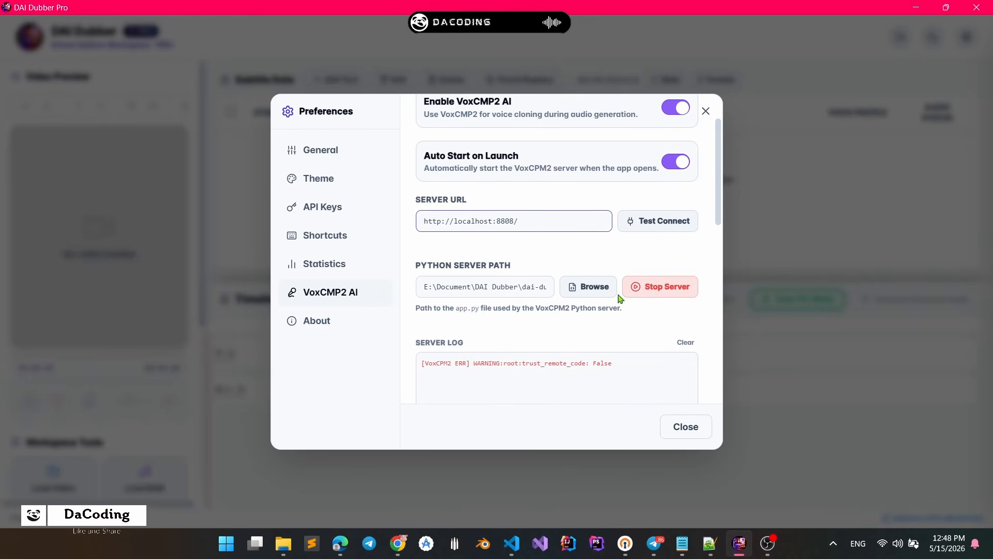
click(690, 427)
Load the video Can I Just Go Broke in Peace - Ep5.mp4 into the workspace
scroll(98, 238, down, 5)
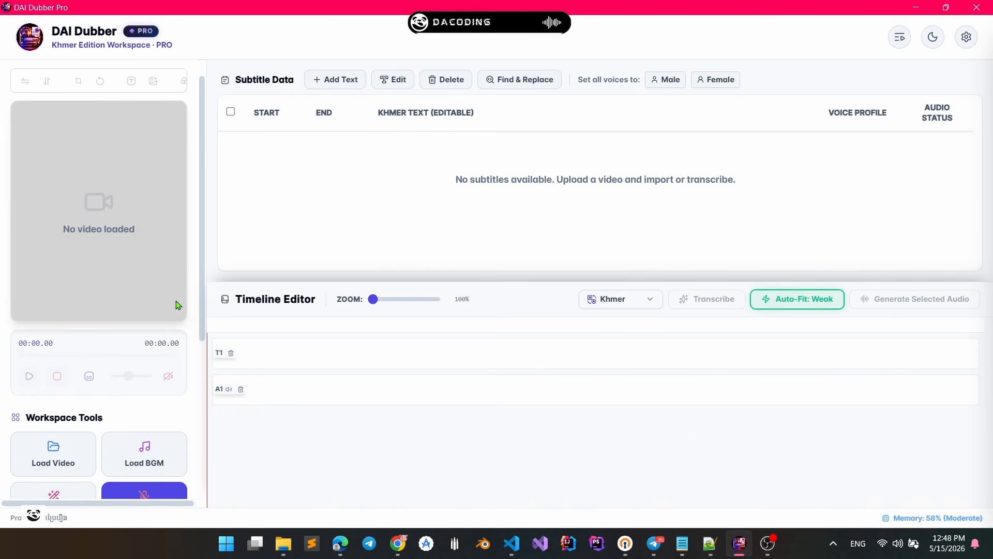
scroll(93, 239, up, 5)
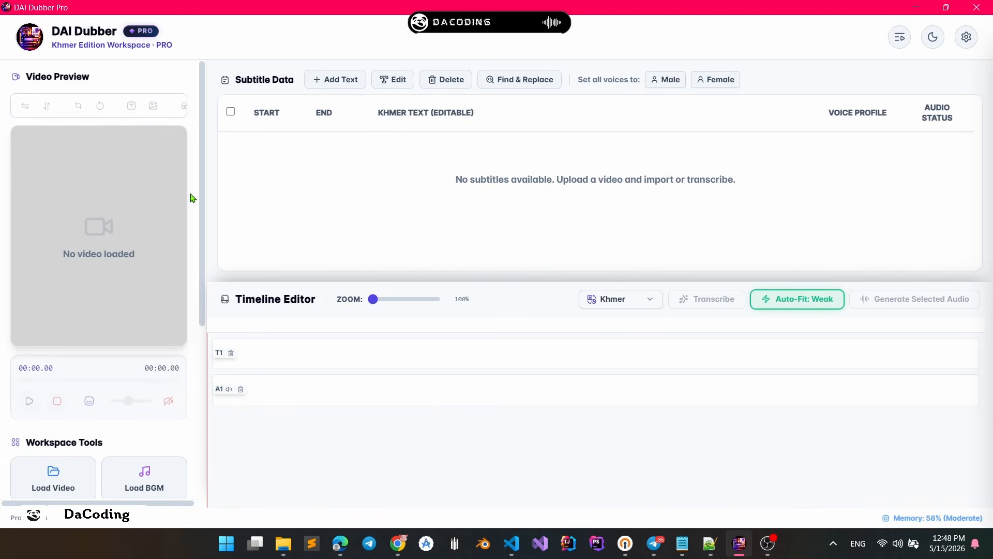
scroll(192, 220, down, 5)
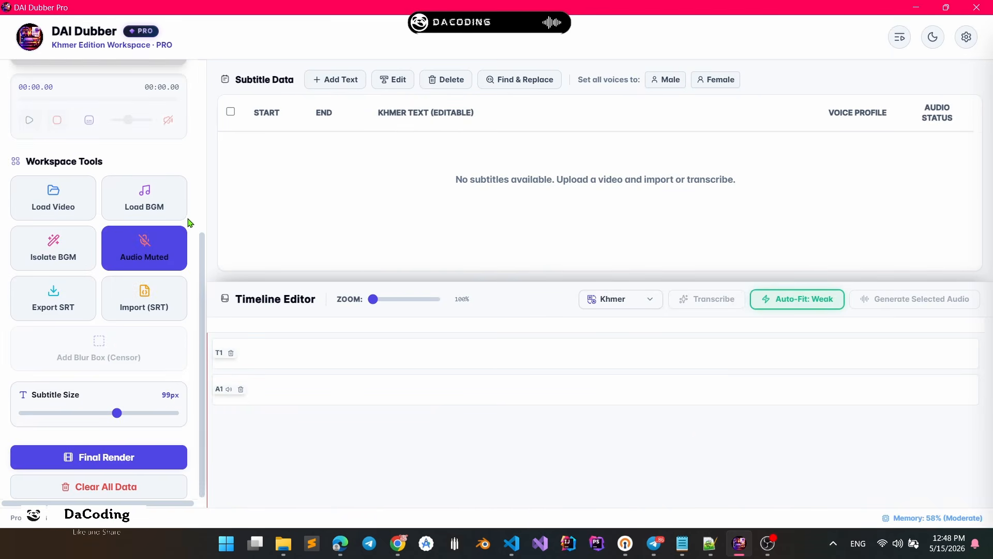
click(72, 209)
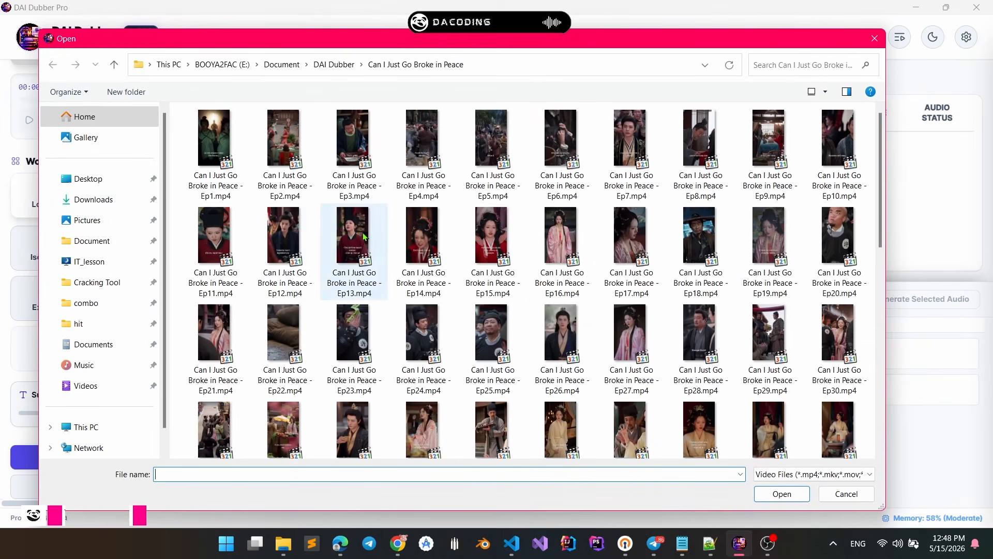
double_click(494, 146)
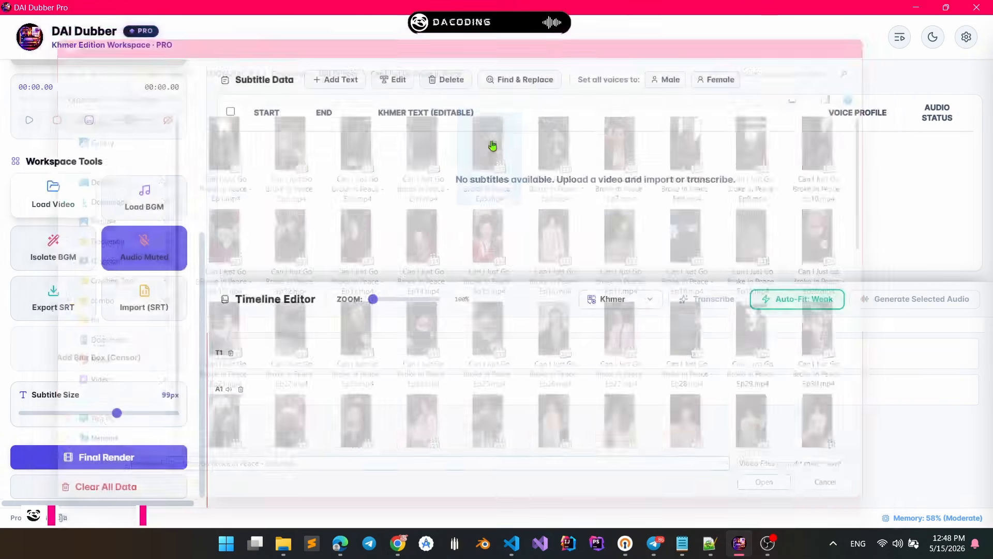
scroll(115, 293, down, 2)
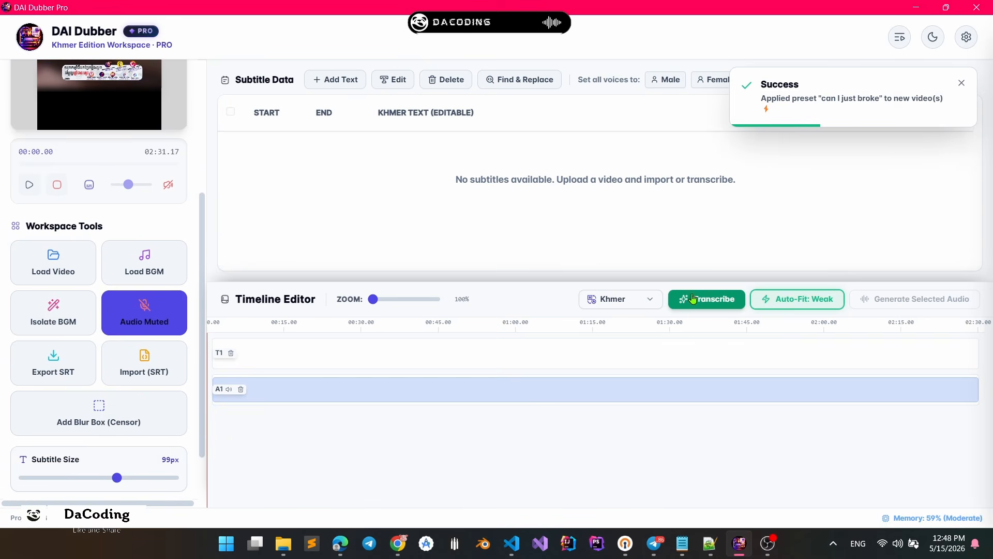
click(169, 367)
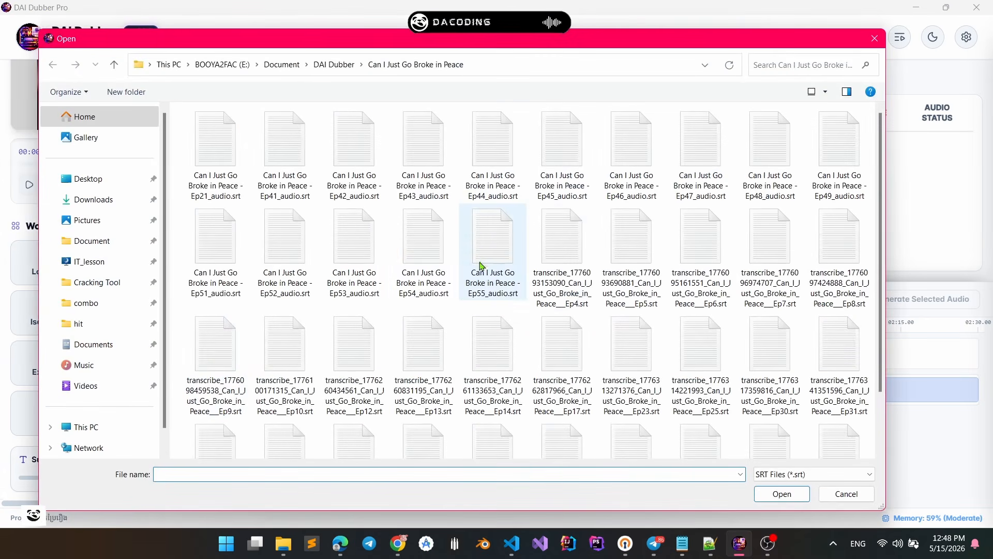
double_click(647, 258)
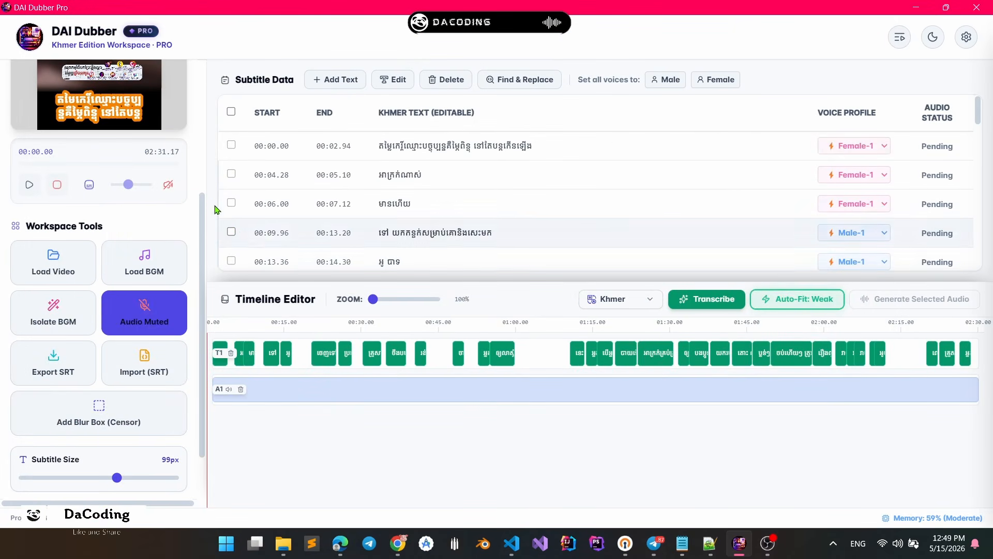
Isolate the background music from the Ep5 video's audio
scroll(184, 204, down, 3)
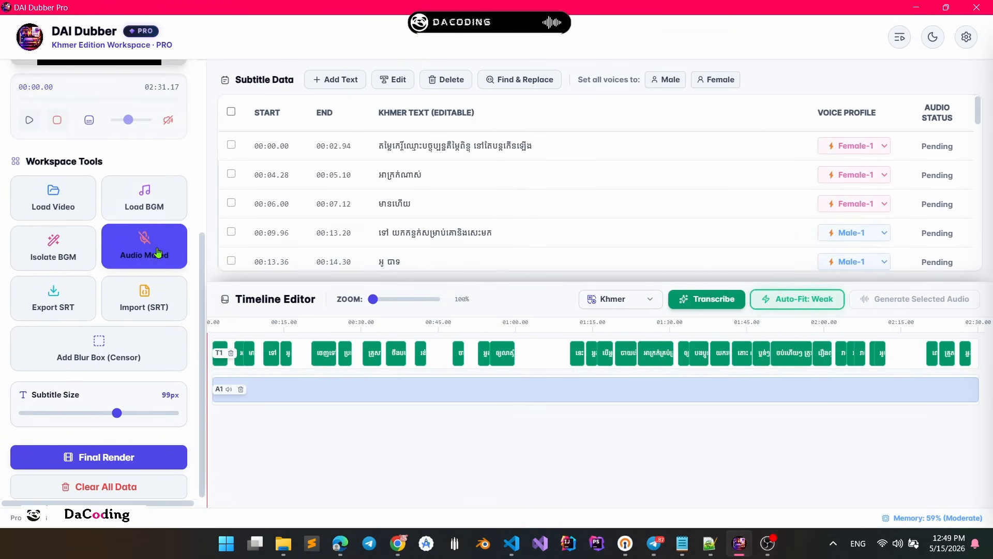
click(44, 239)
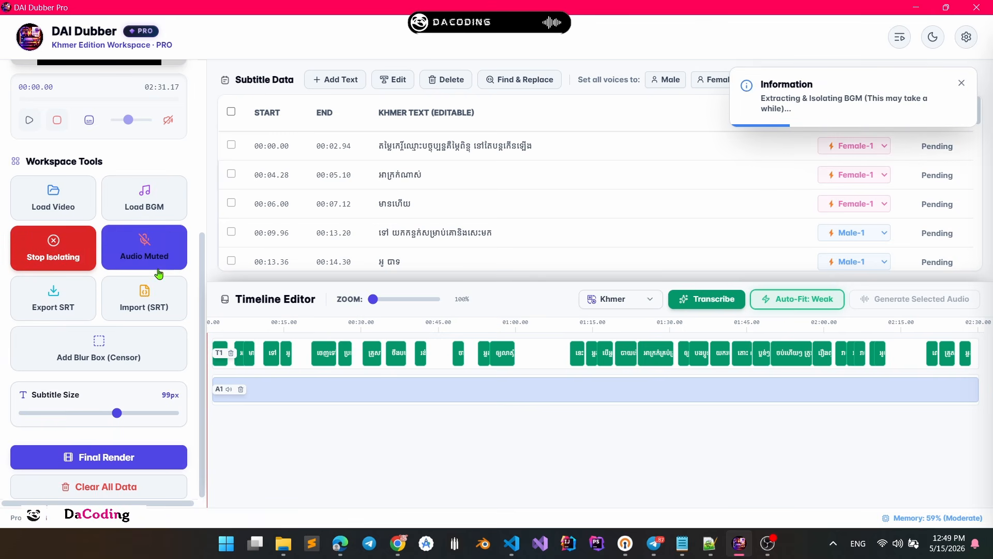
scroll(102, 277, up, 5)
scroll(104, 328, down, 3)
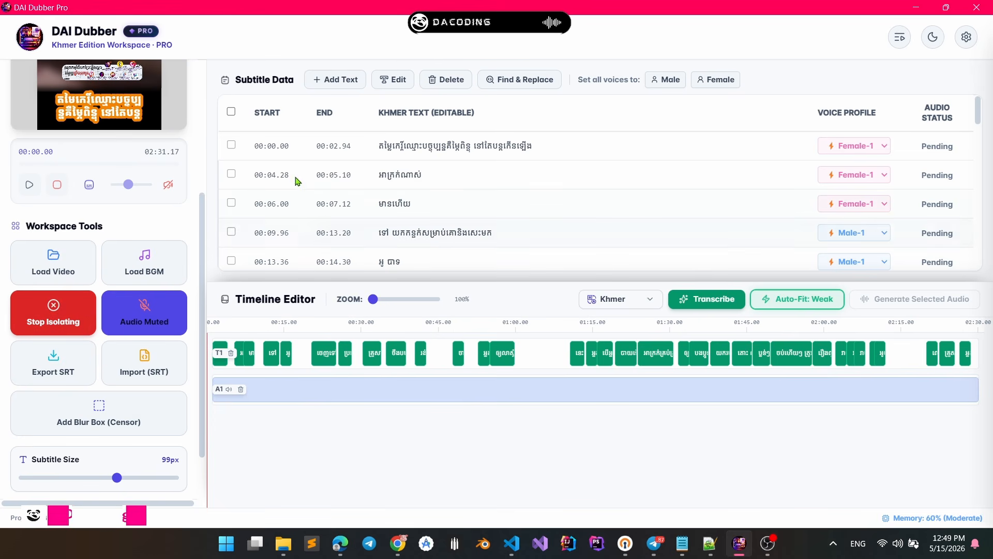
Select all subtitle rows, look through them, and clear the selection by moving the playhead to about 00:07.67
click(231, 112)
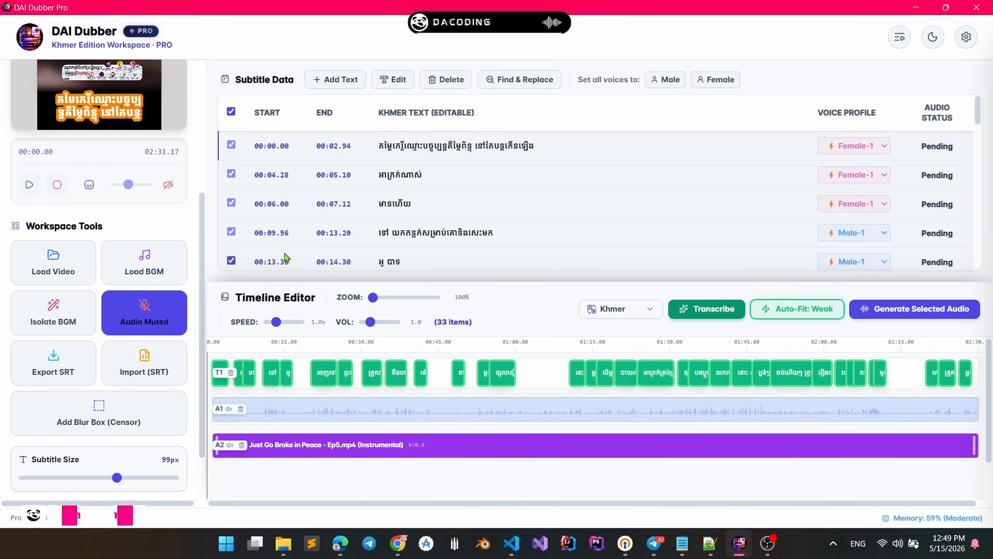
scroll(322, 207, down, 5)
scroll(321, 207, up, 5)
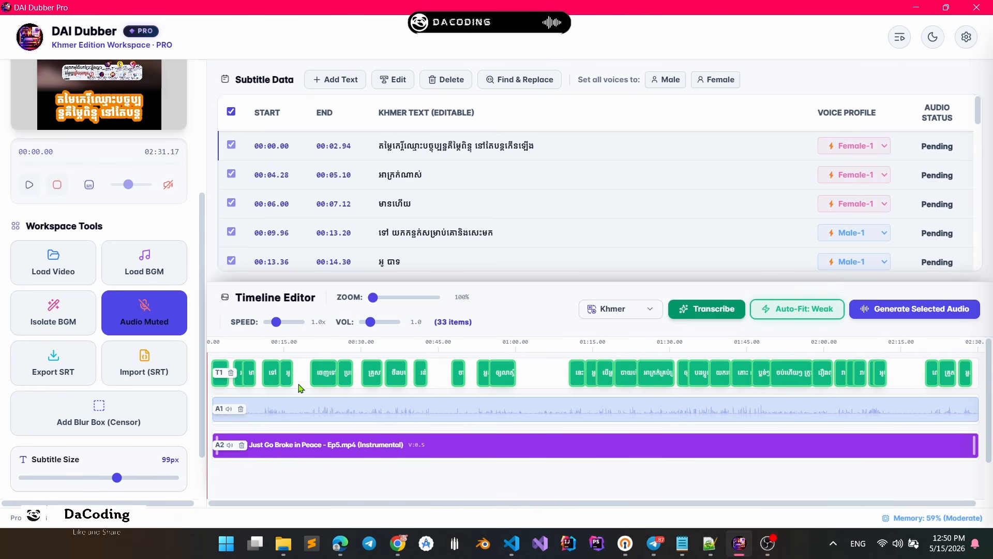
click(246, 468)
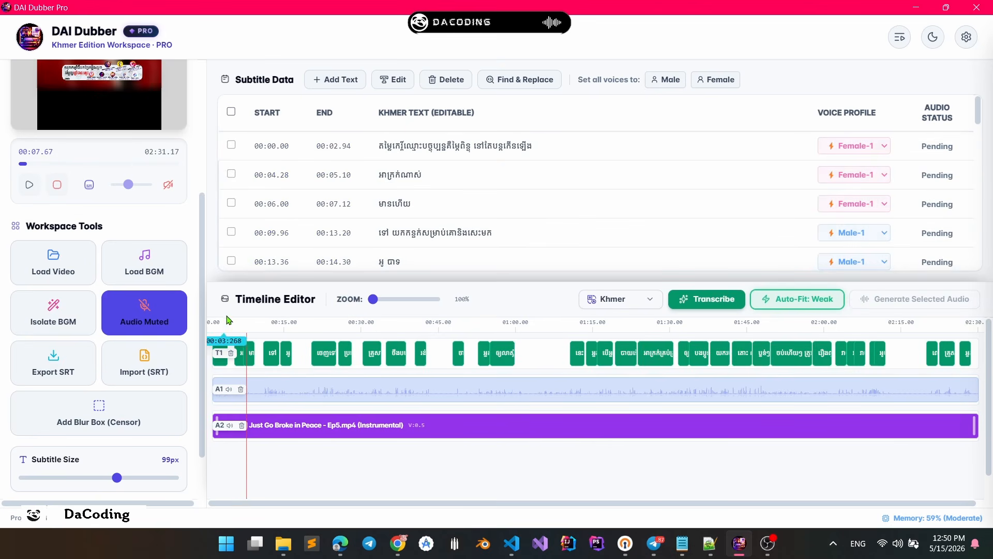
Load the video Can I Just Go Broke in Peace - Ep6.mp4 alongside the Ep5 project
scroll(196, 284, up, 4)
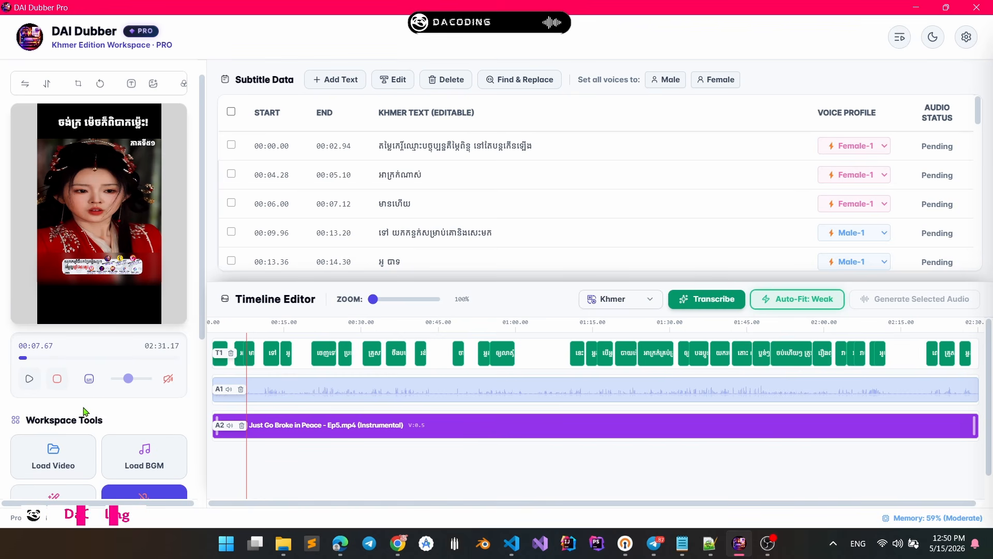
scroll(92, 412, down, 2)
click(62, 395)
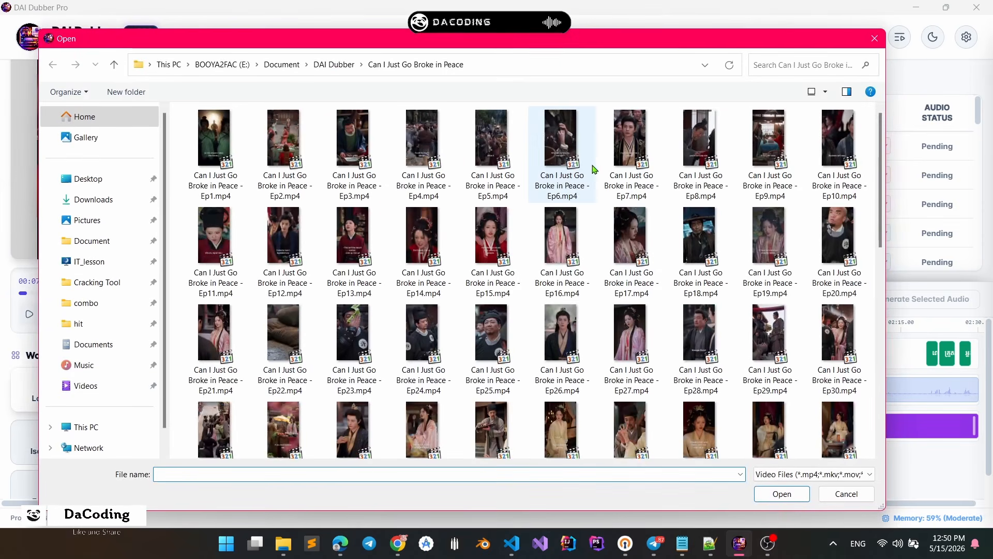
double_click(560, 150)
scroll(136, 348, down, 4)
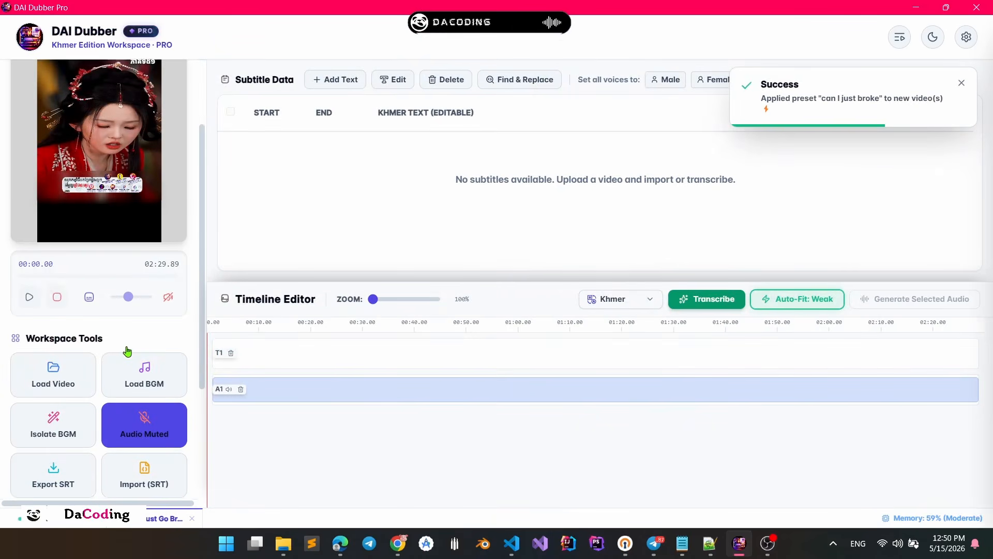
click(139, 308)
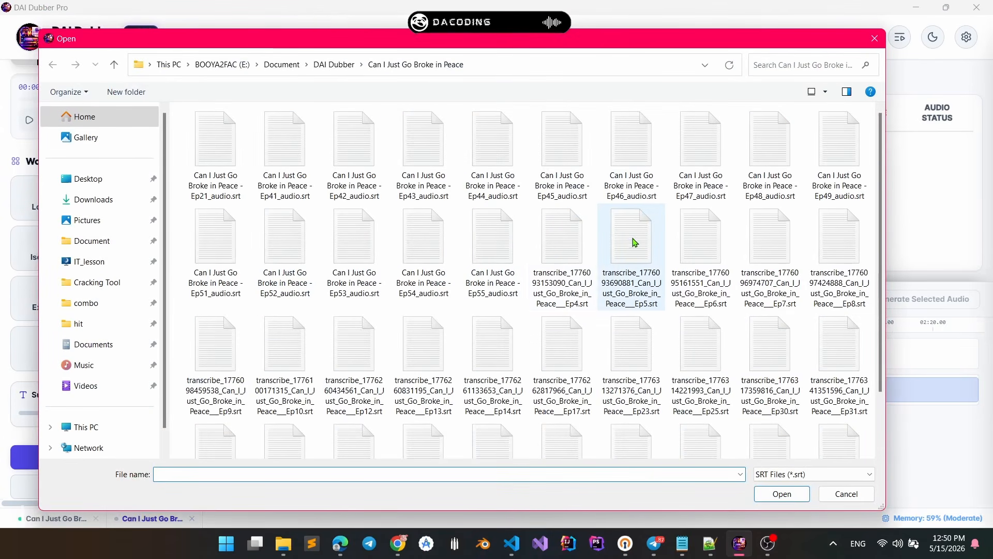
double_click(704, 249)
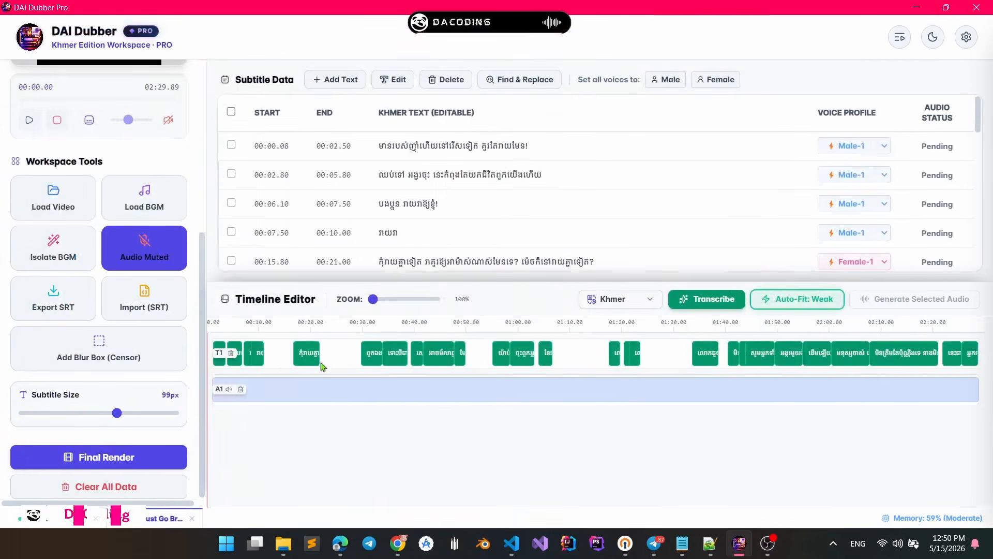
click(53, 248)
In the Ep5 project, delete every subtitle from 00:13.36 to the end, keeping only the first four rows
click(67, 518)
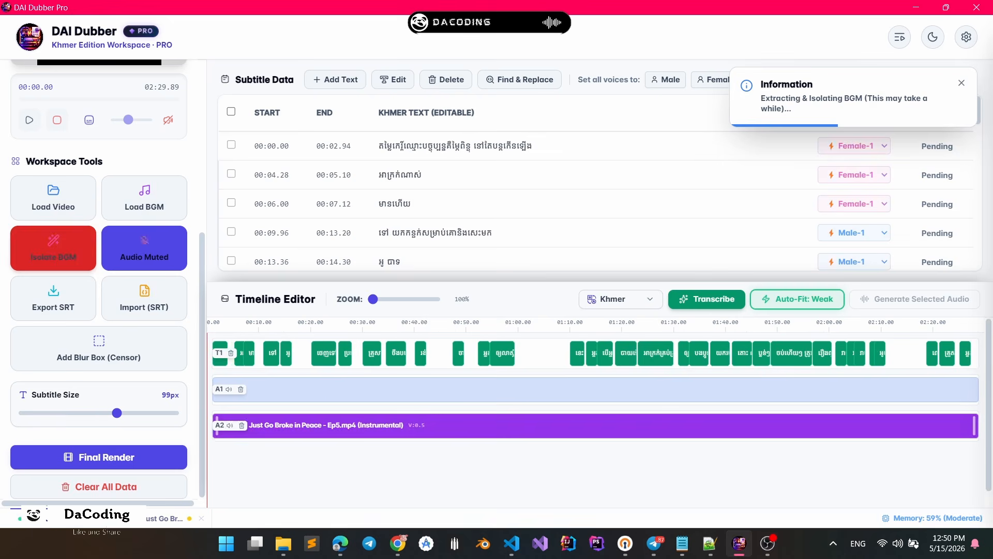
scroll(148, 325, up, 5)
scroll(148, 322, down, 1)
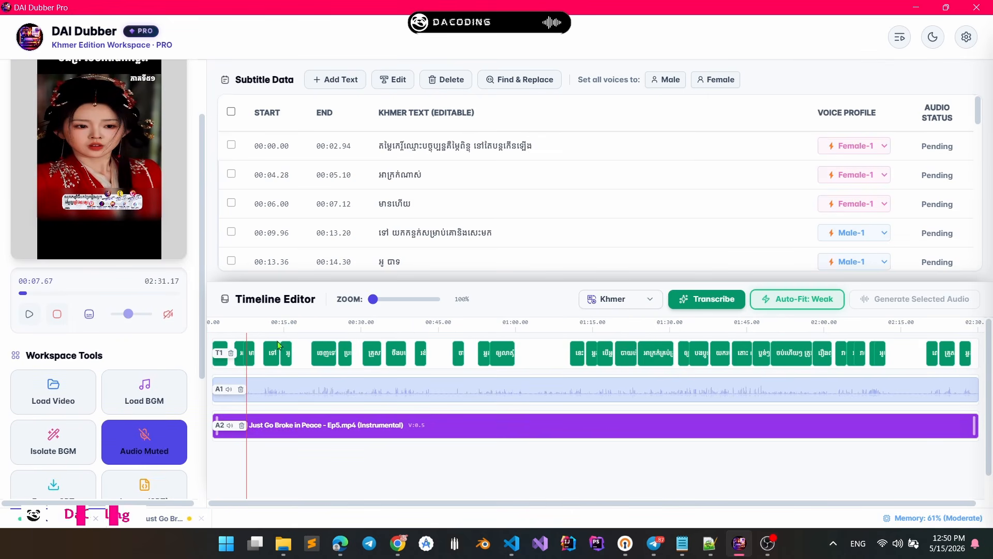
drag(373, 299, 377, 300)
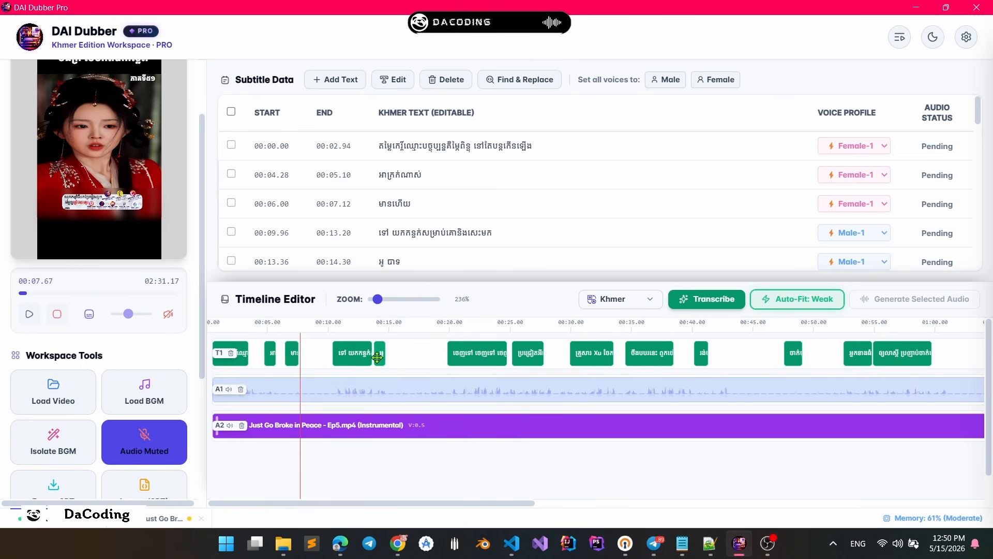
click(377, 357)
scroll(522, 452, right, 15)
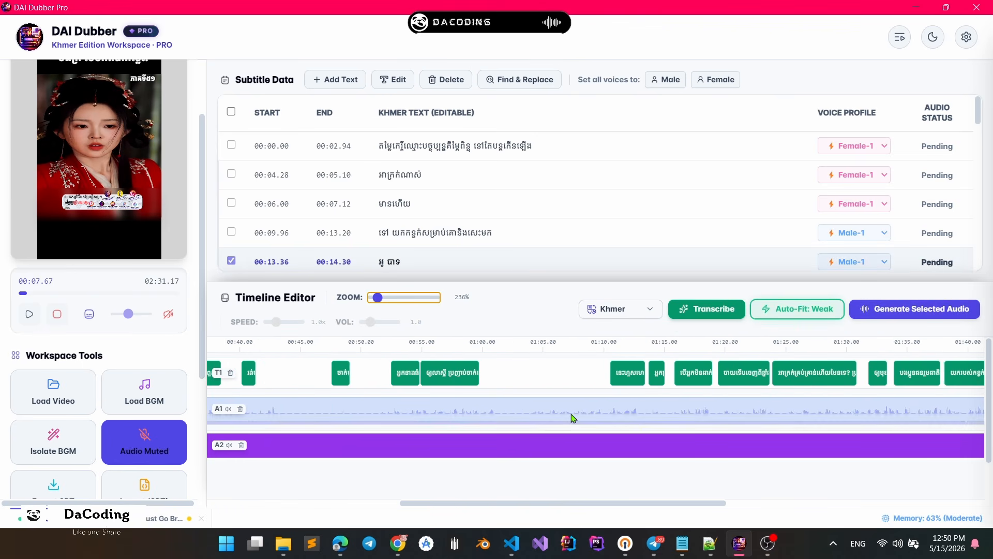
key(ctrl+a)
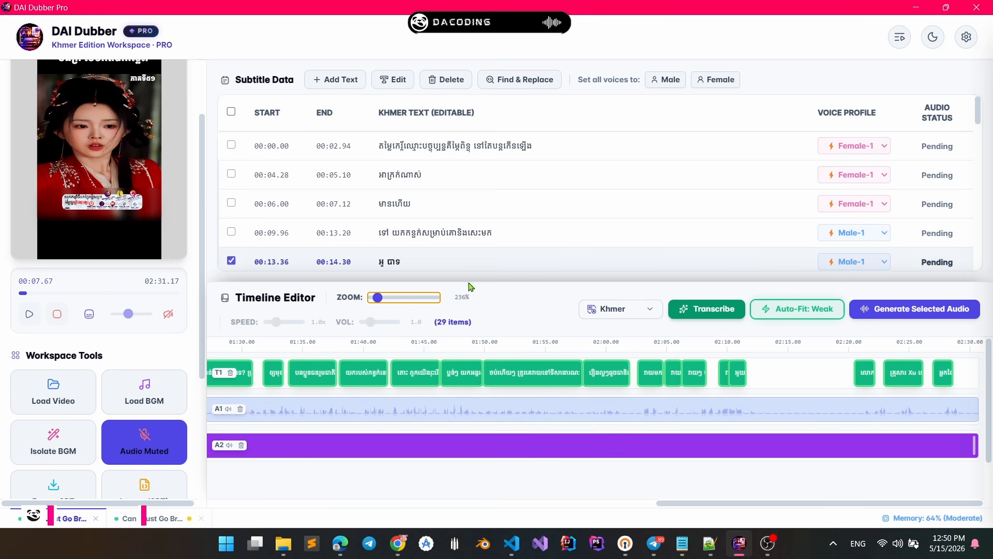
key(Delete)
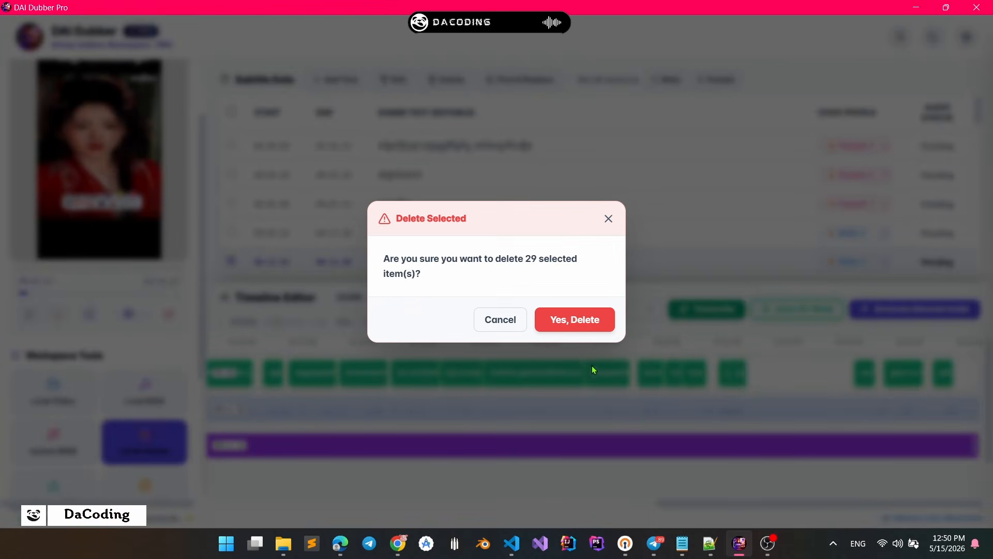
click(567, 319)
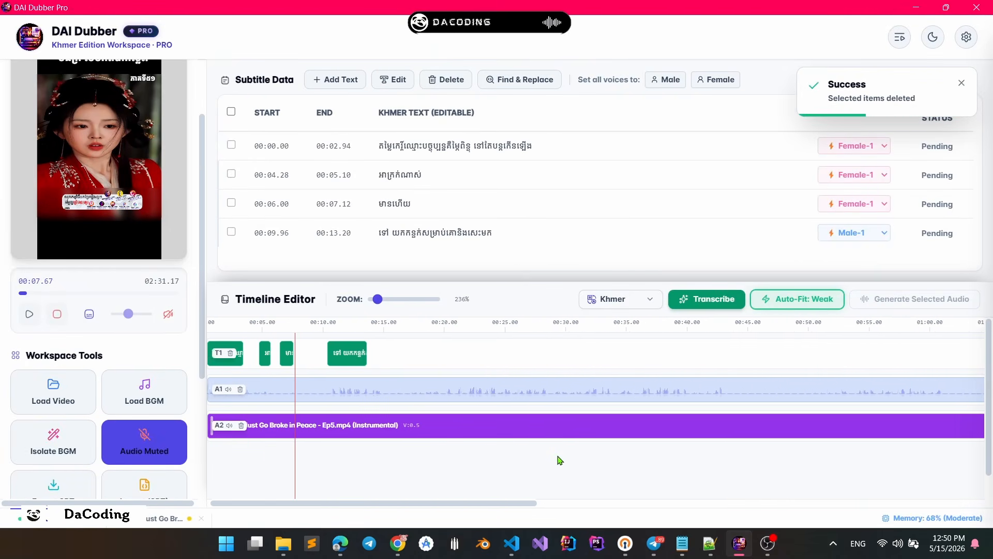
In the Ep6 project, delete every subtitle from 00:07.50 to the end, keeping only the first three rows
click(160, 517)
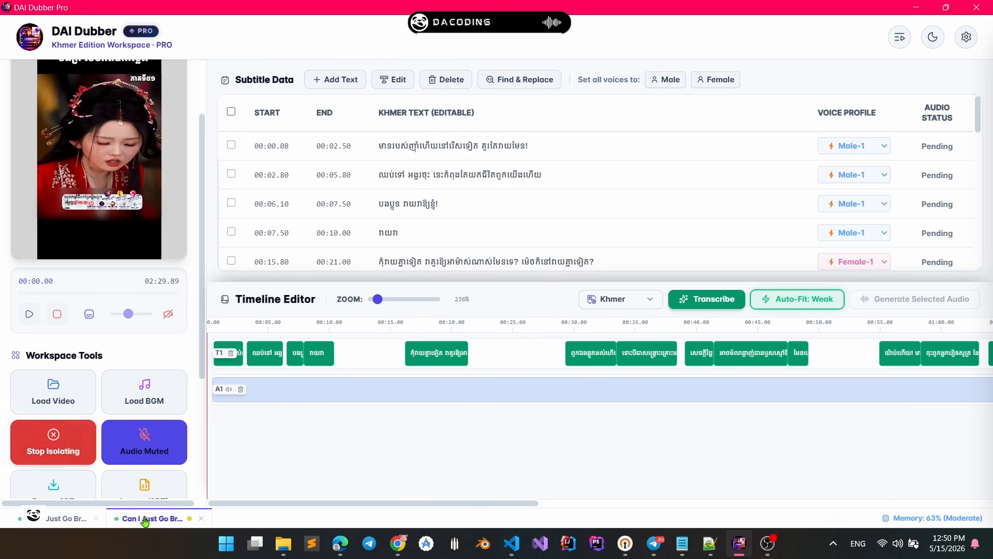
click(316, 353)
scroll(529, 382, right, 20)
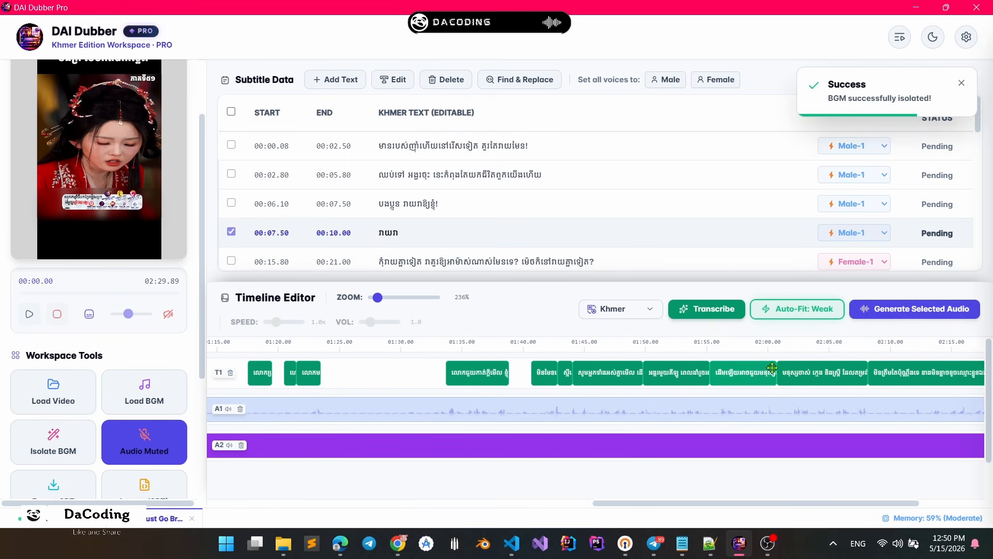
shift+click(954, 375)
key(Delete)
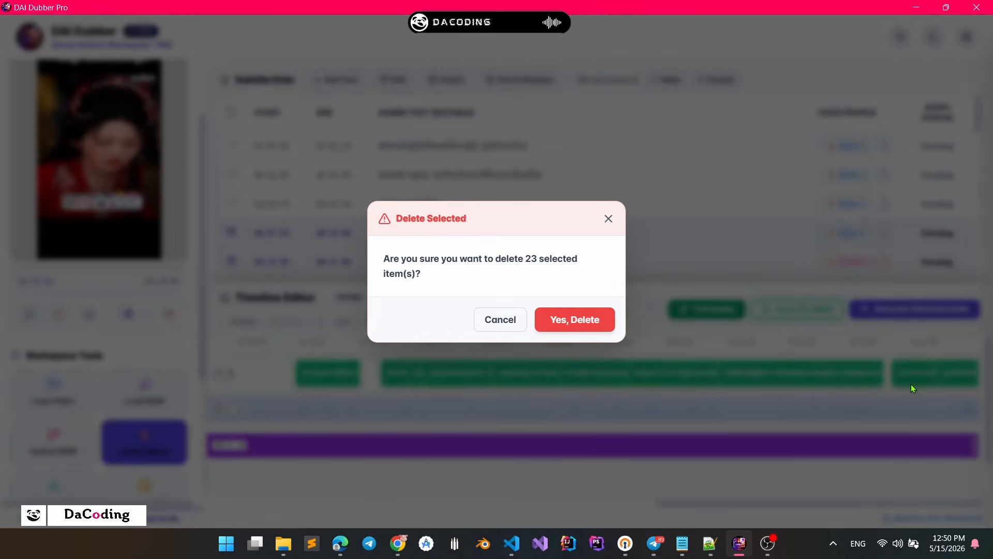
click(569, 320)
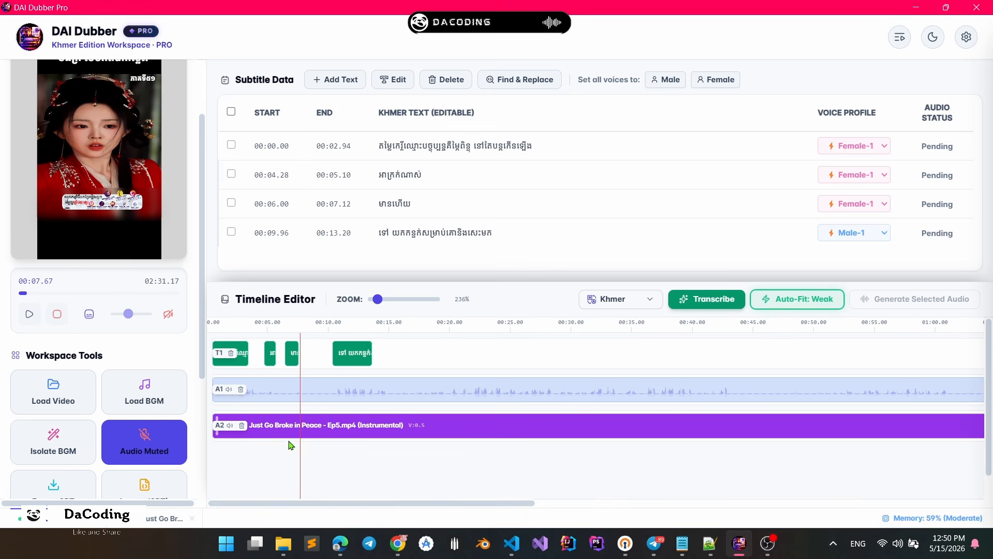
Select all four Ep5 subtitle rows and generate their dubbed audio
click(231, 113)
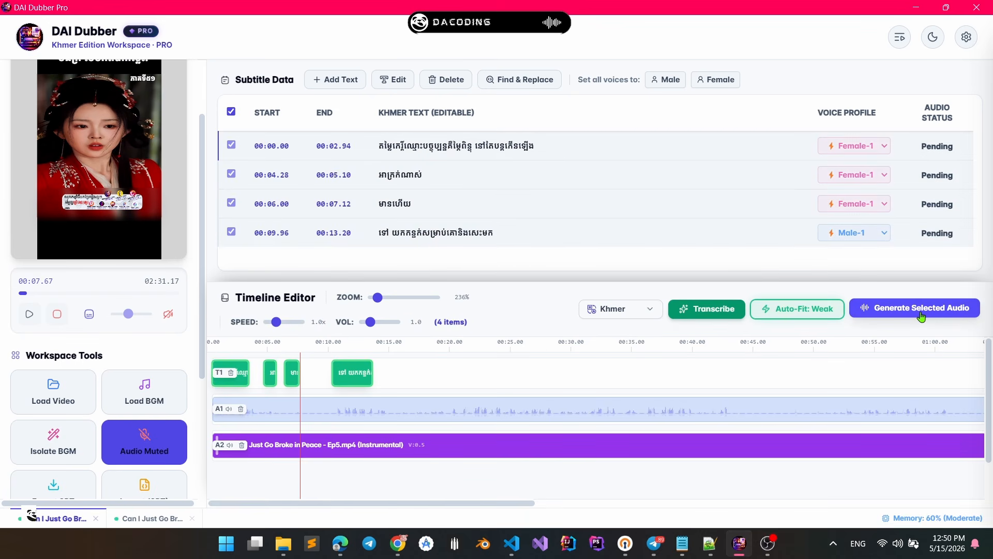
click(879, 311)
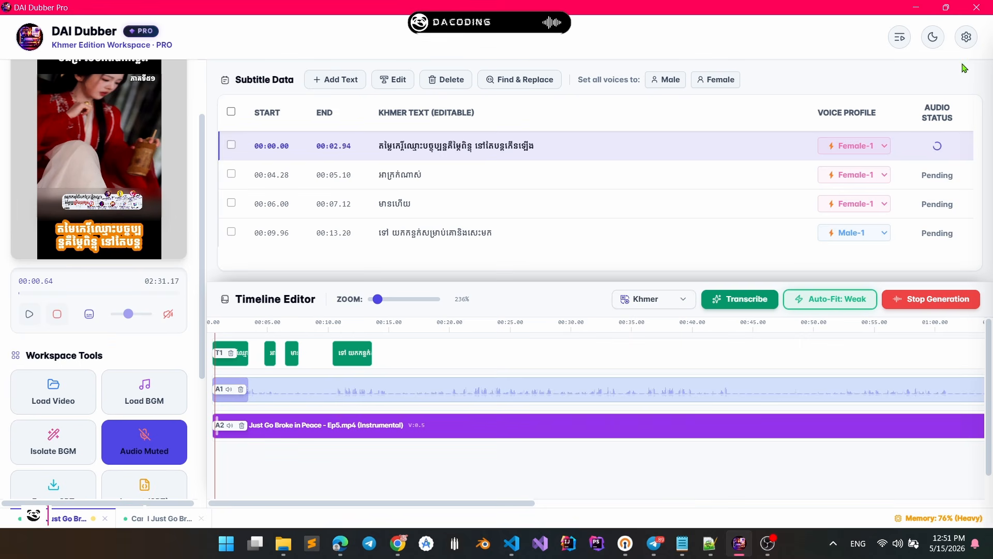
Examine the VoxCPM2 server log in the preferences while the Ep5 audio generates, and close the preferences
click(967, 38)
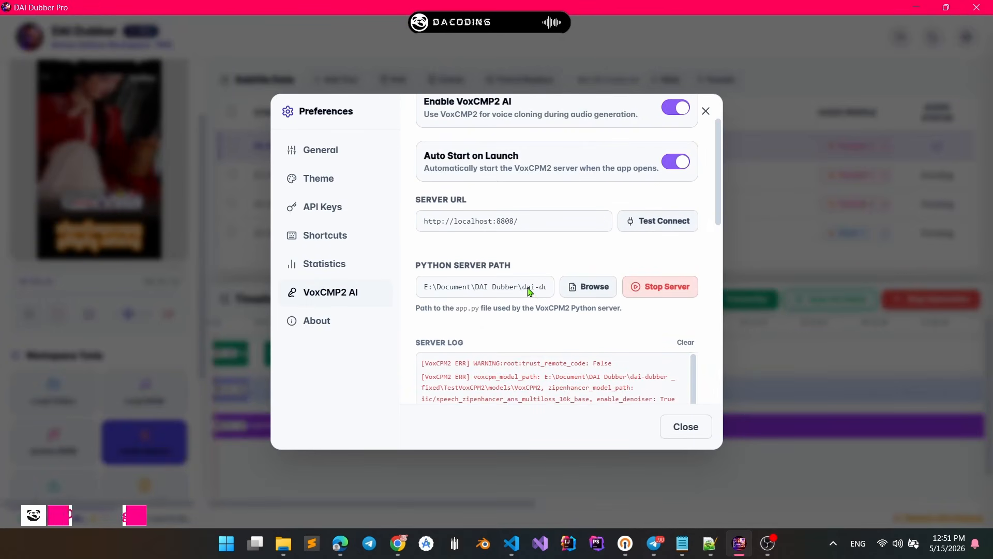
scroll(530, 289, down, 3)
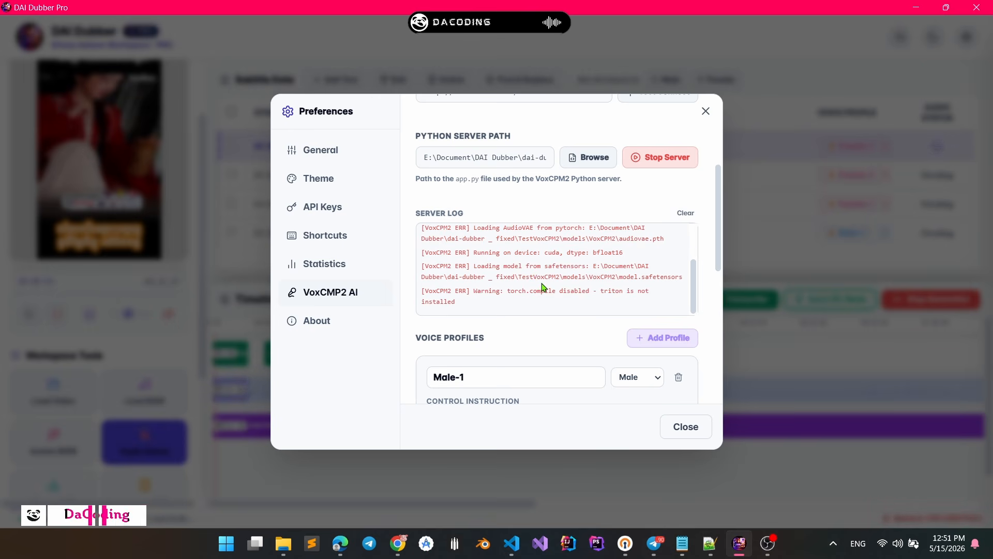
drag(503, 164, 529, 166)
drag(487, 196, 468, 191)
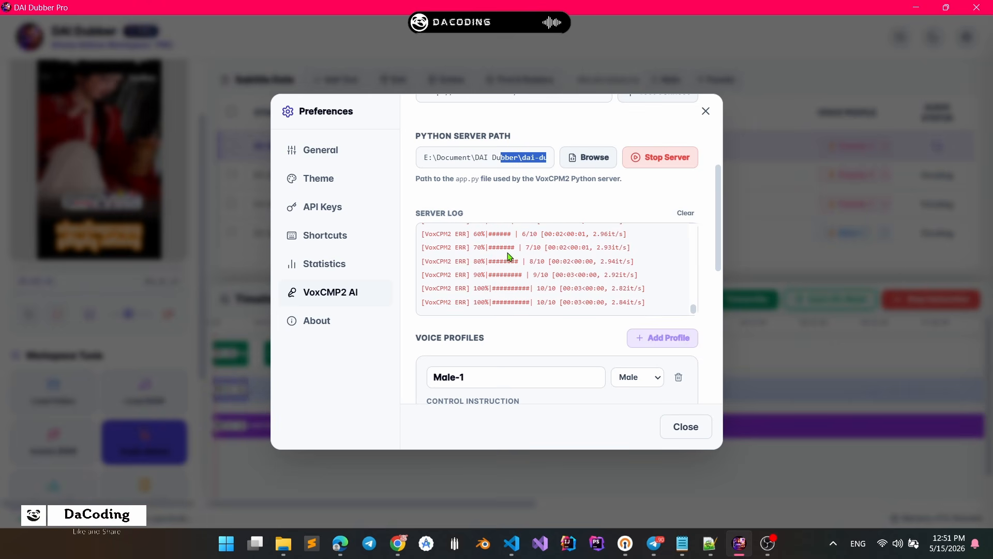
click(685, 427)
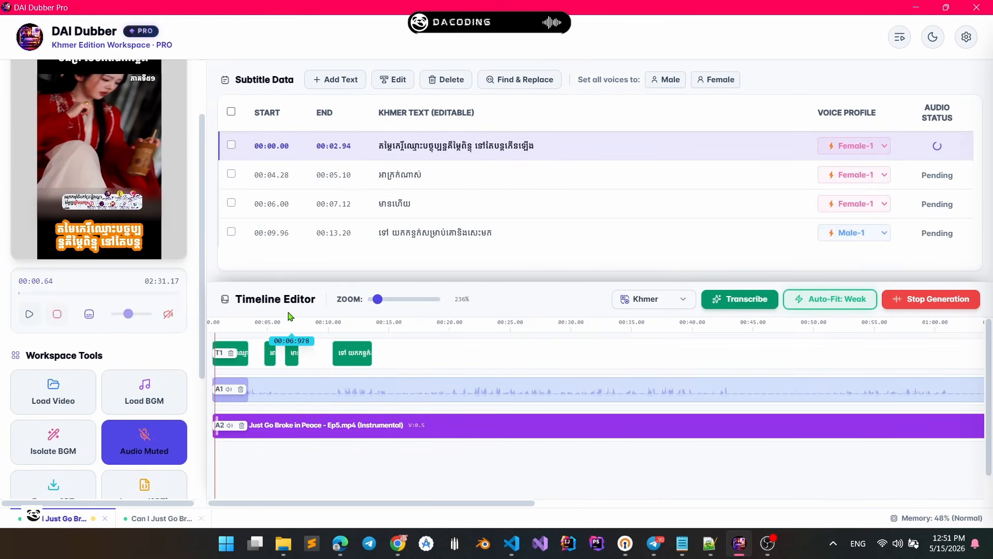
Follow the Ep5 audio generation with the playhead at about 00:03.62, and check the Ep6 project before returning to Ep5
scroll(170, 181, up, 2)
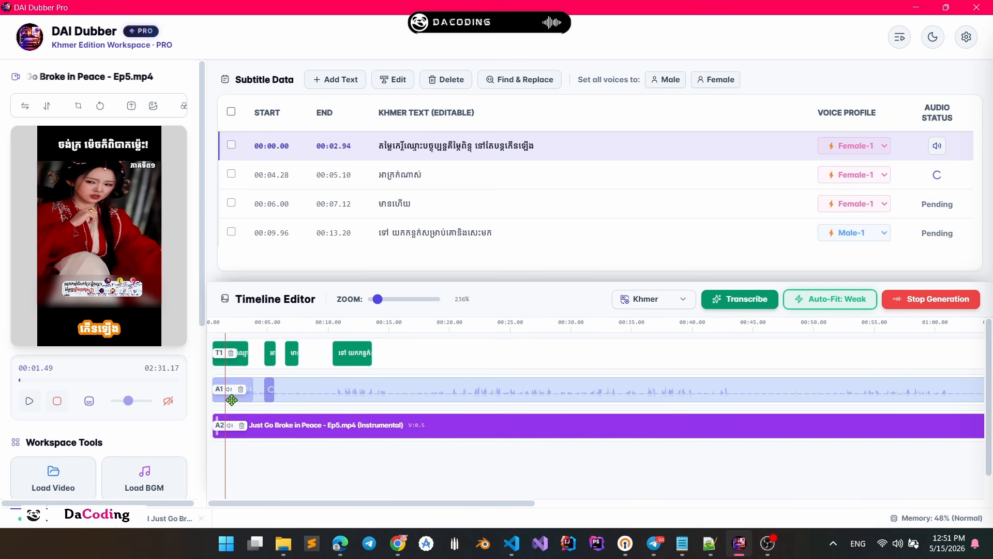
click(252, 465)
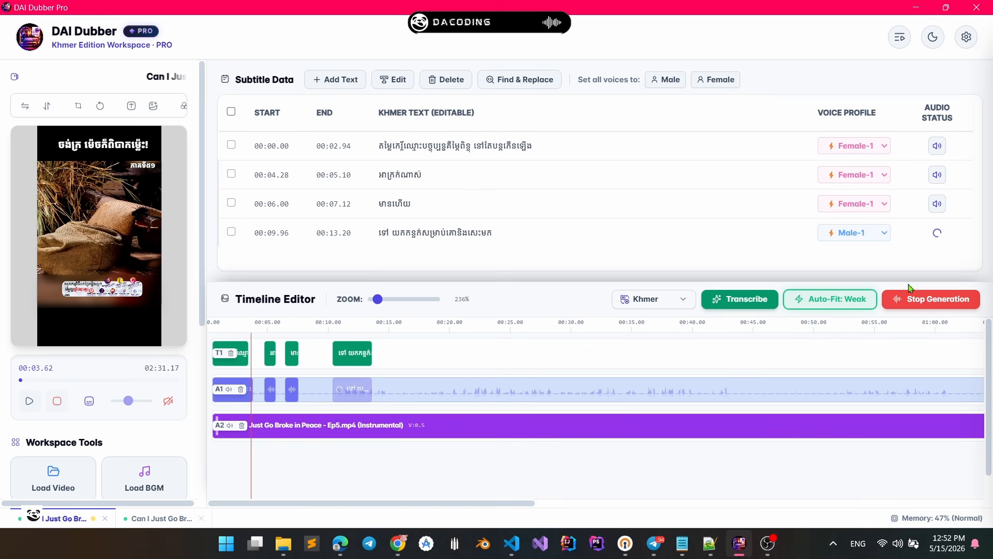
click(165, 520)
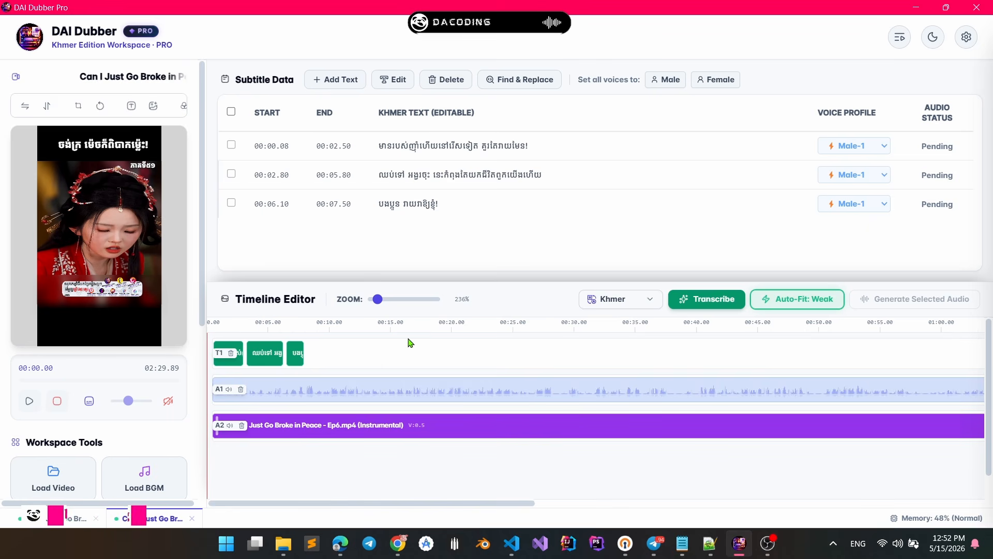
click(57, 518)
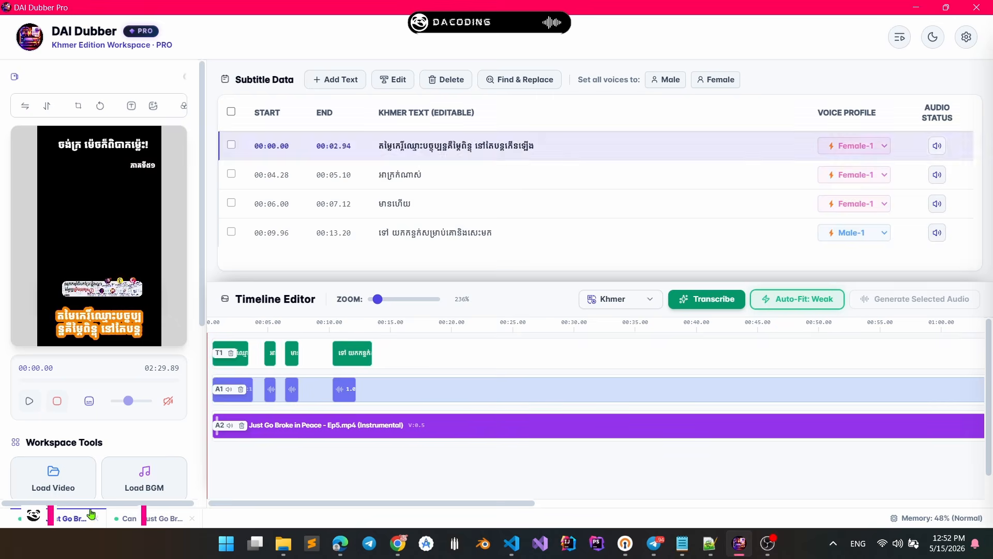
click(231, 112)
click(57, 518)
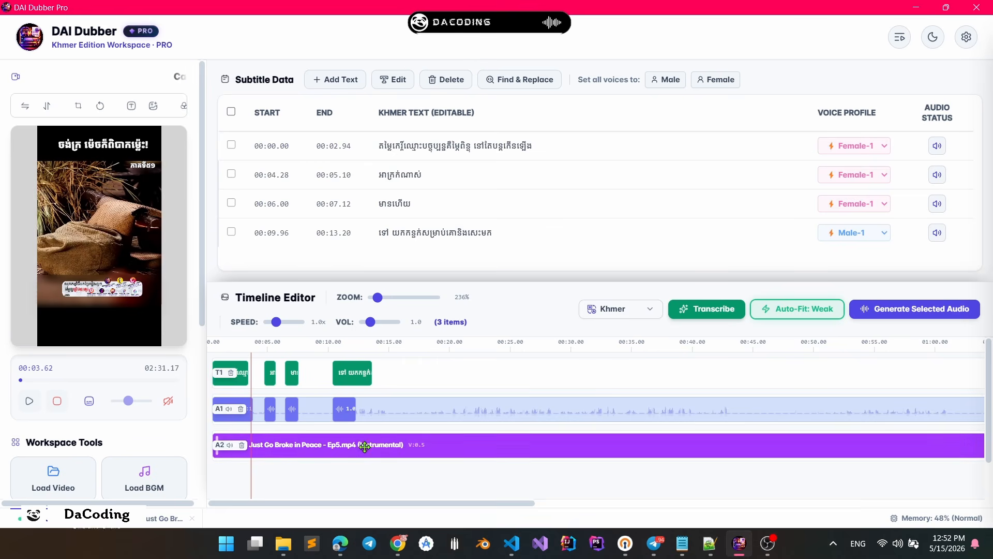
Clear all generated audio from the Ep5 timeline and generate it again for all four subtitle rows
click(242, 409)
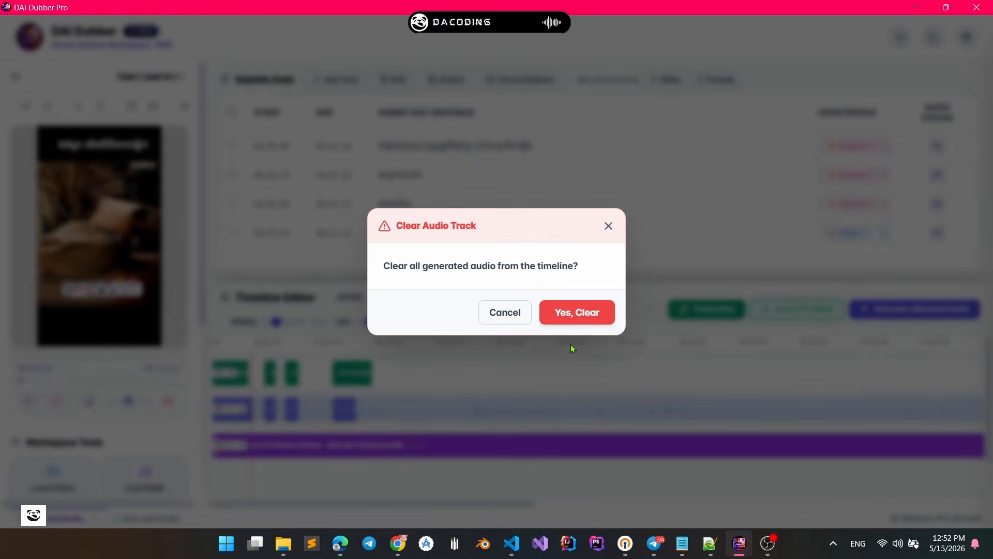
click(576, 313)
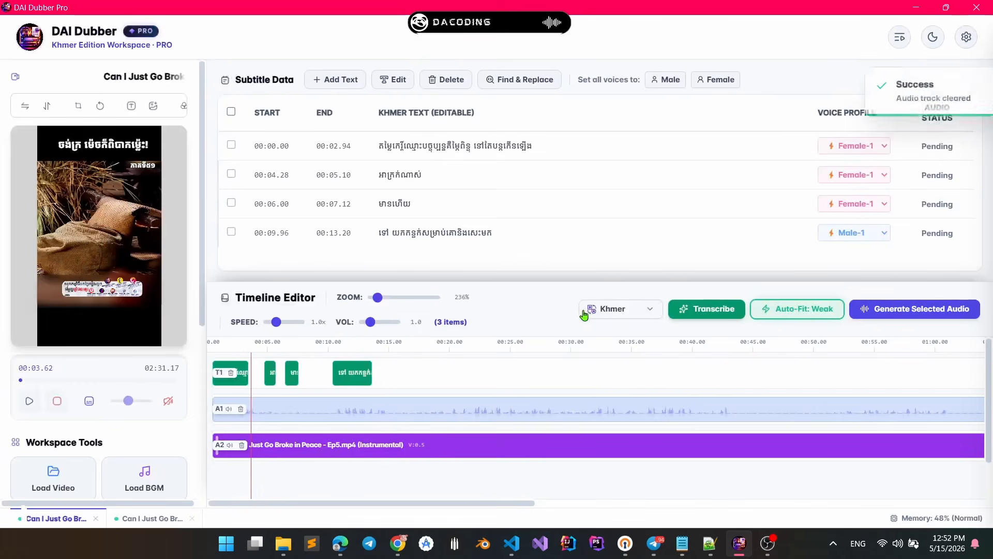
click(231, 490)
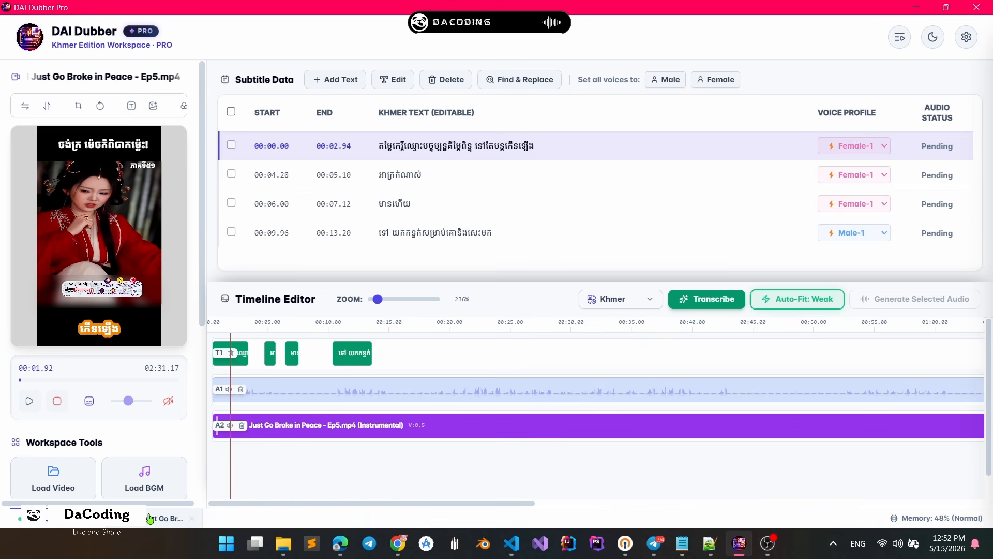
click(230, 111)
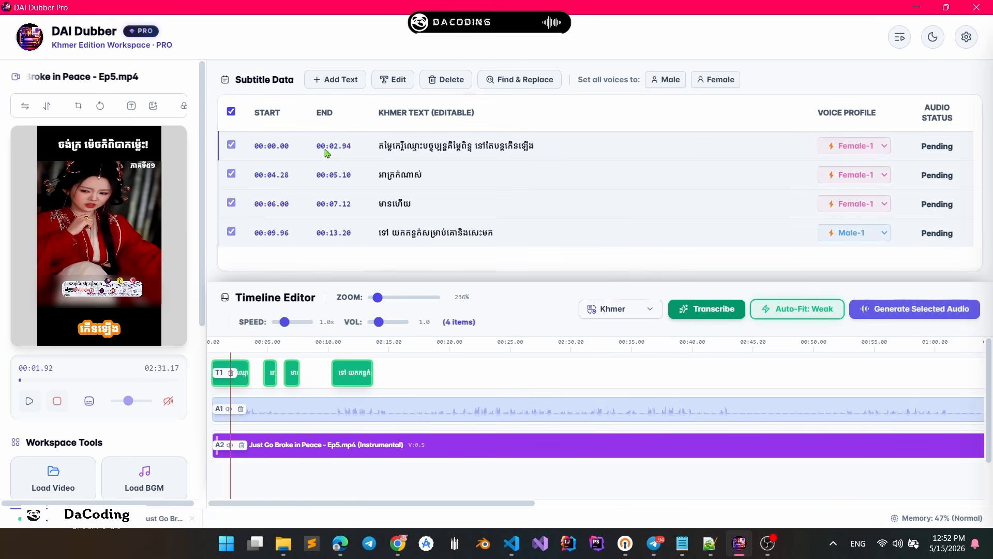
click(880, 302)
Queue audio generation for all three Ep6 subtitle rows and check the audio status of both projects
click(160, 518)
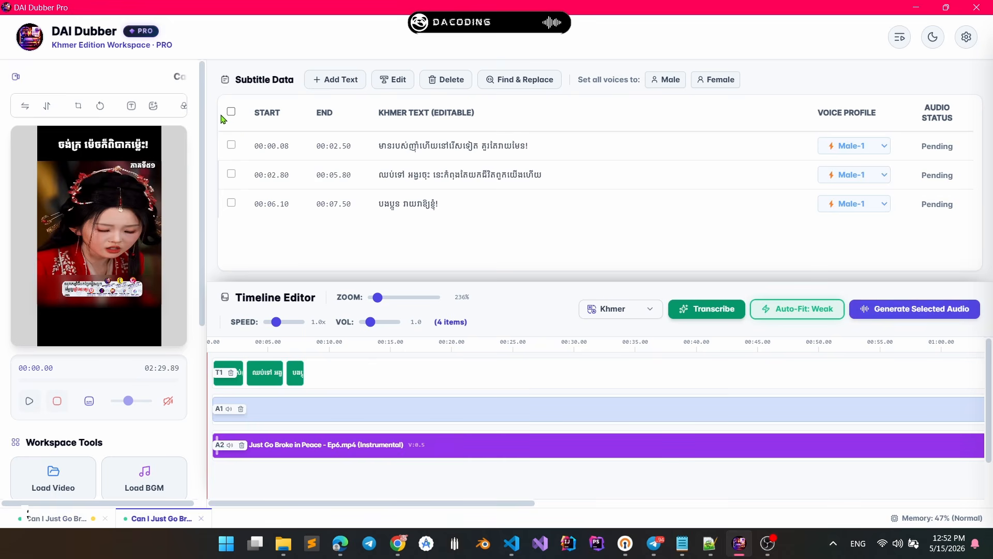
click(231, 112)
click(913, 309)
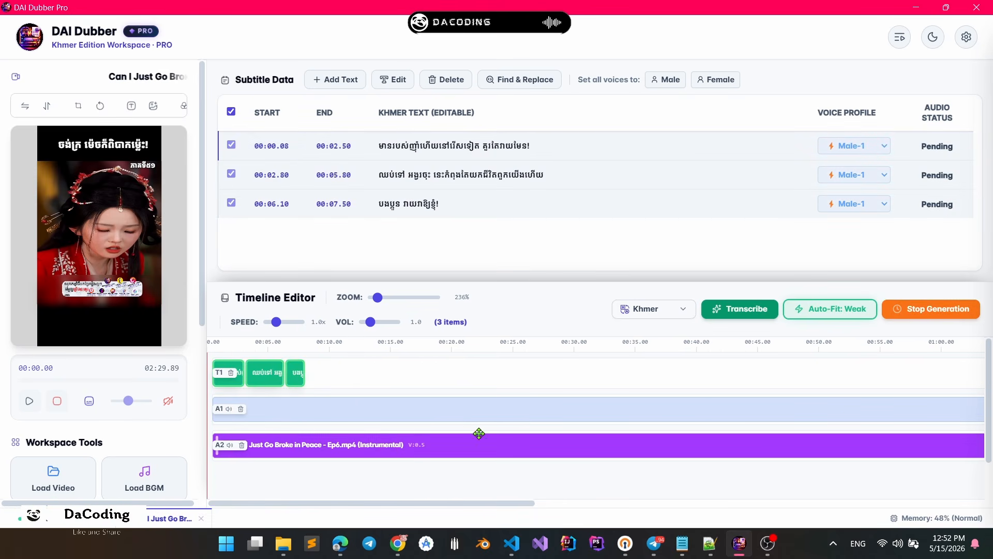
click(65, 519)
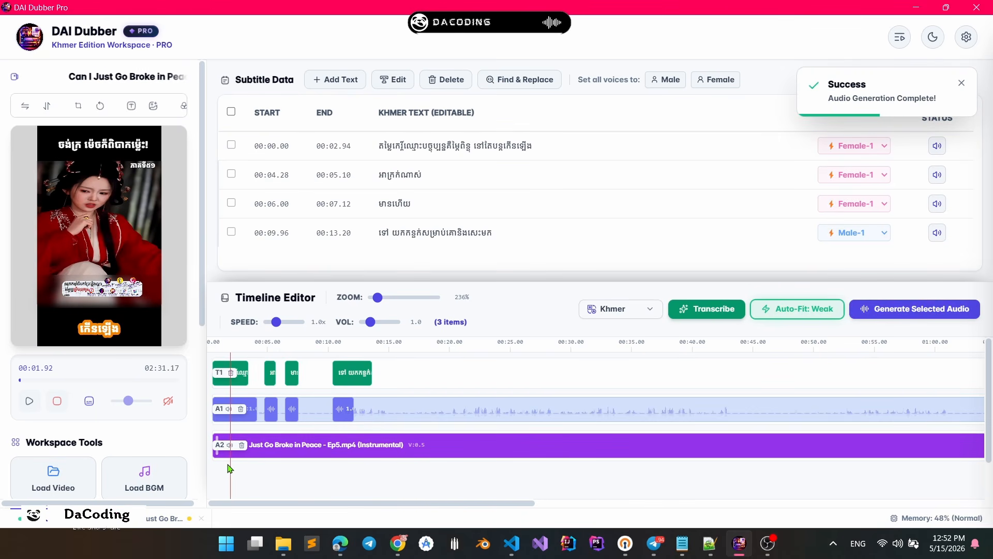
click(151, 522)
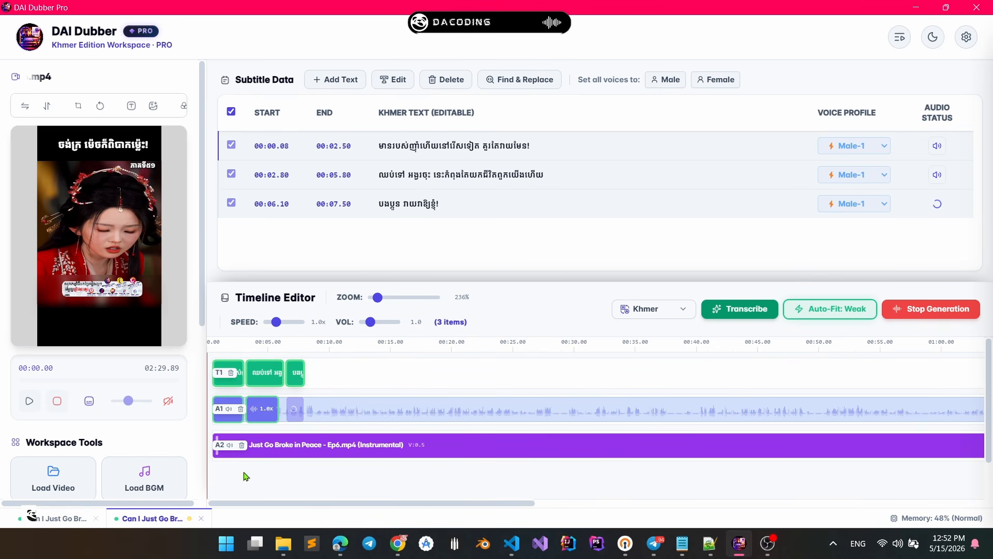
Check the audio status of both projects and play the Ep5 dub from the start, pausing at about 00:11.77
click(81, 522)
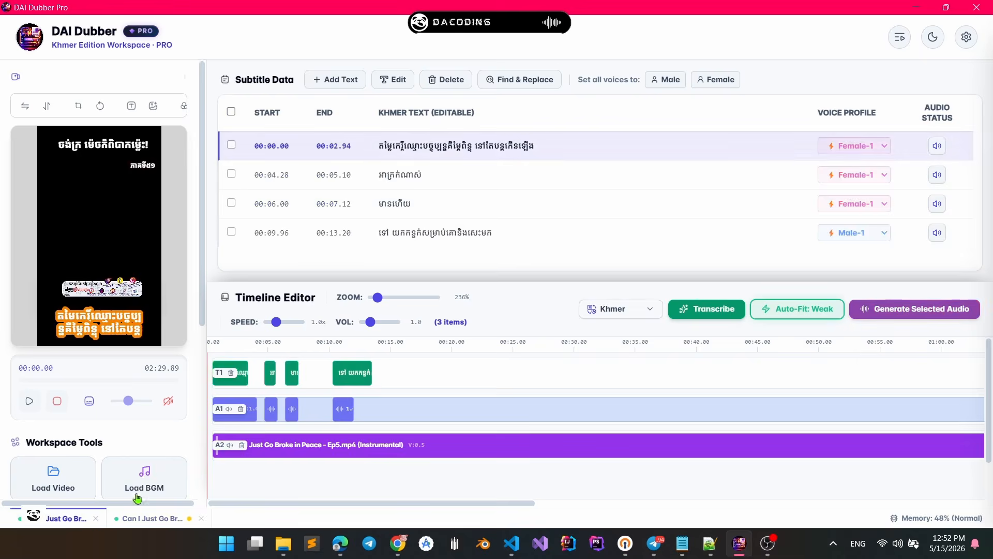
click(148, 523)
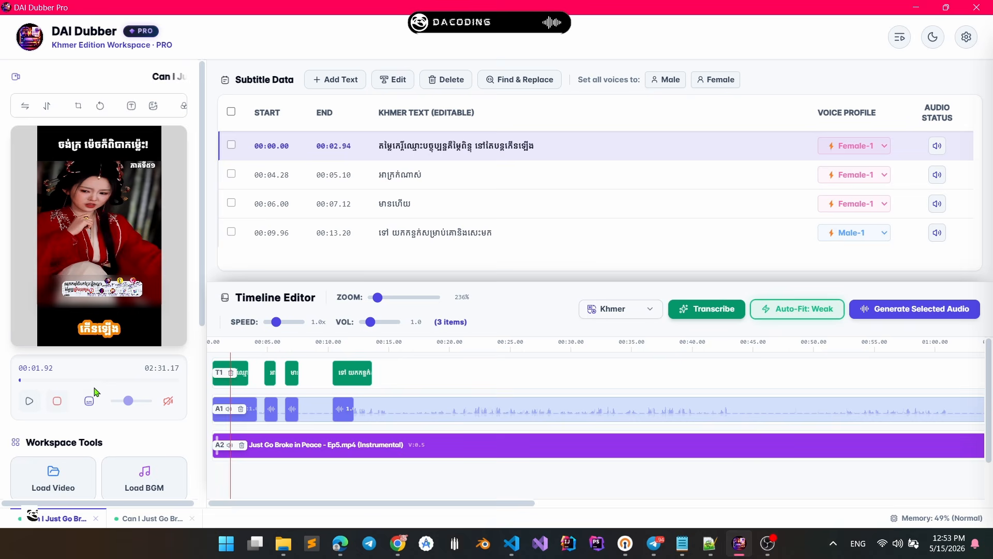
click(57, 402)
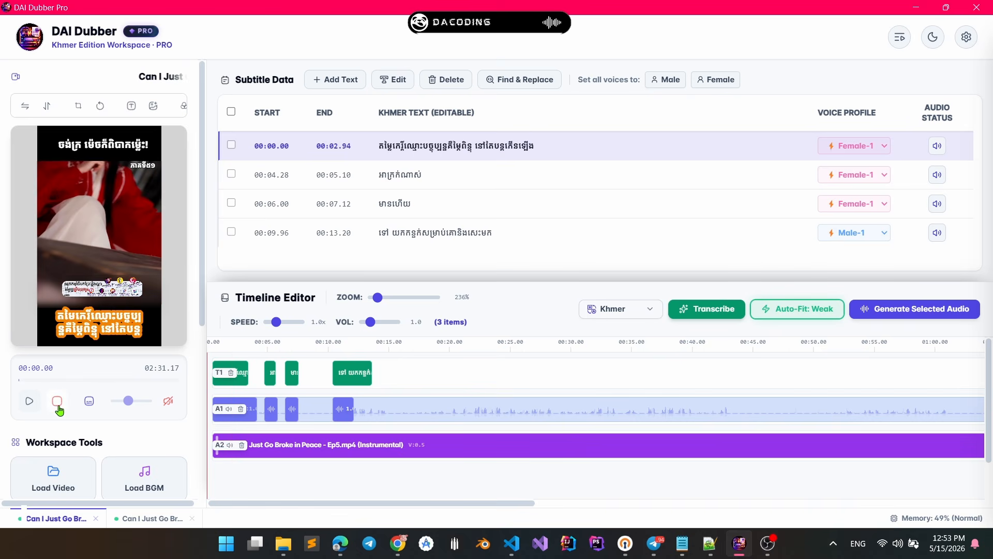
click(29, 402)
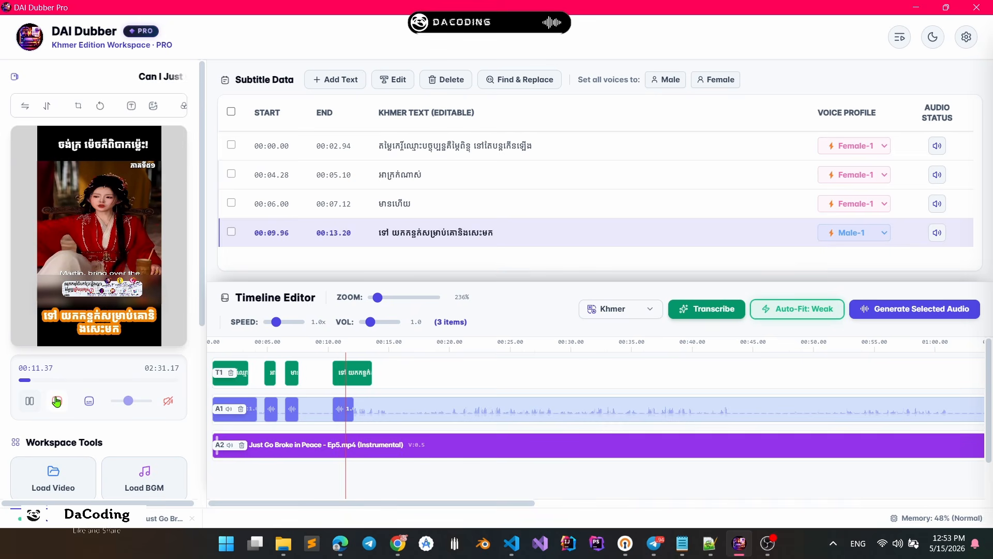
key(space)
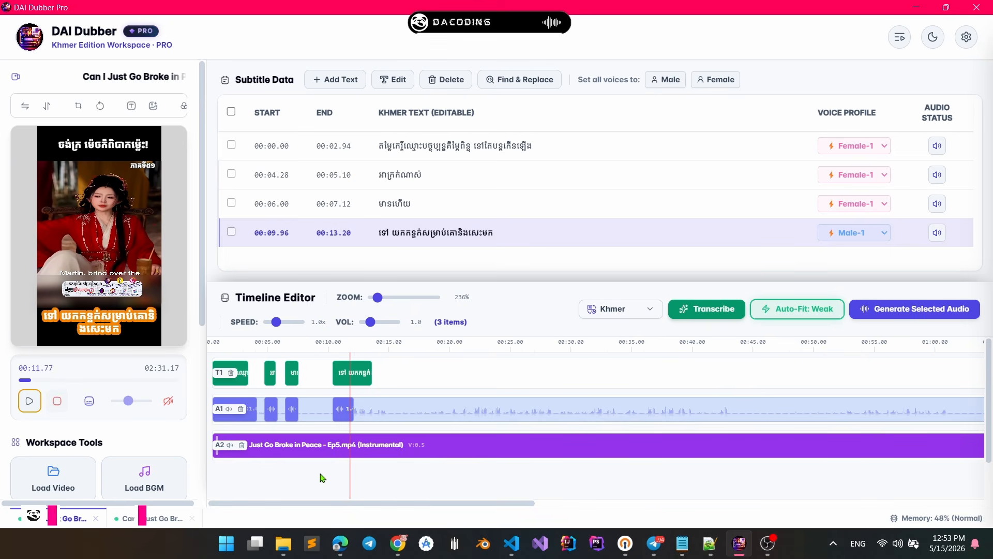
click(344, 475)
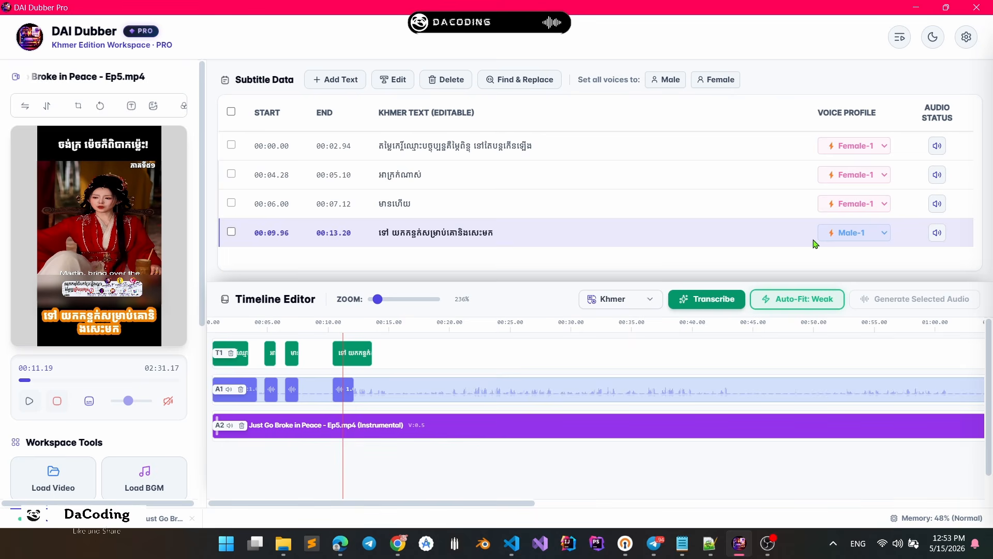
Set the voice profile of the Ep5 subtitle row starting at 00:09.96 to Female-1 and regenerate its audio
click(852, 234)
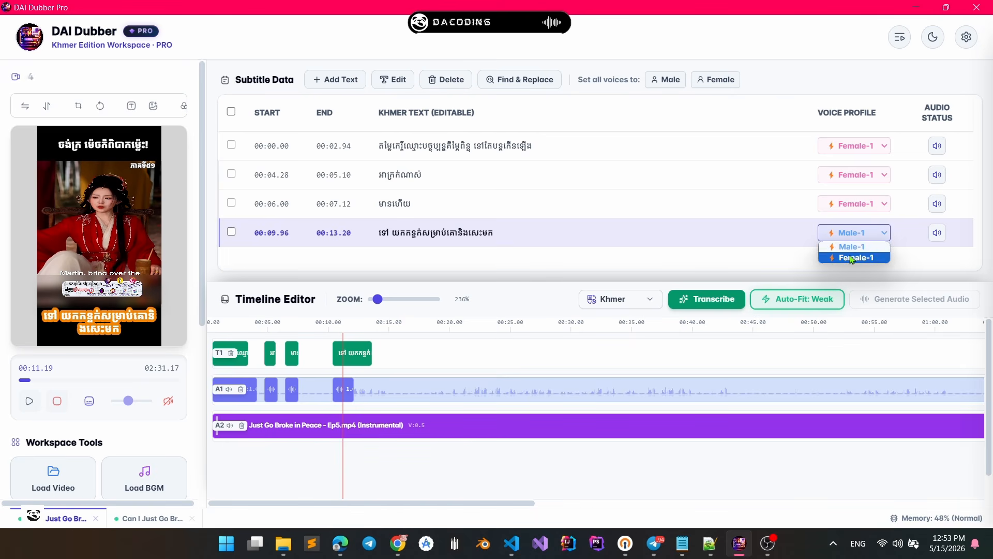
click(853, 258)
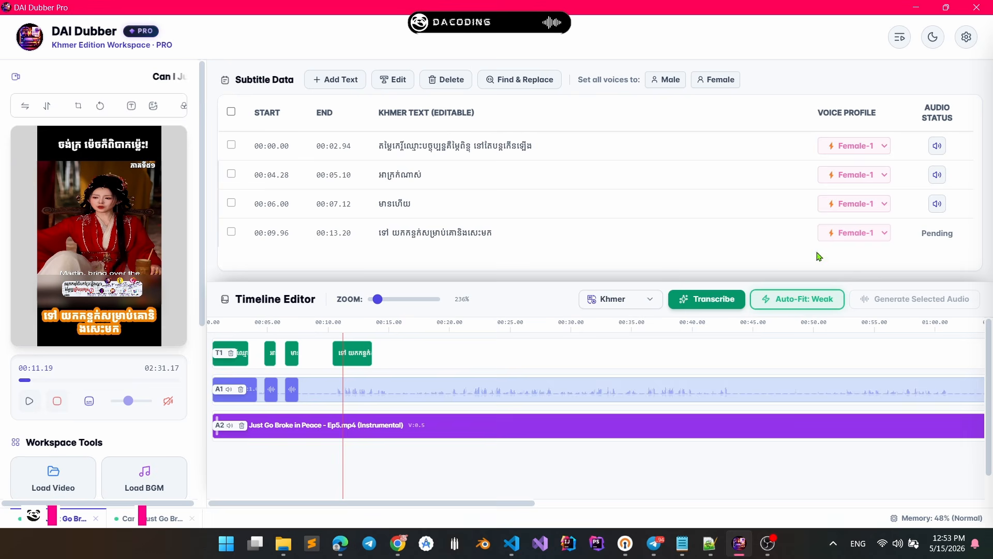
click(231, 232)
click(900, 307)
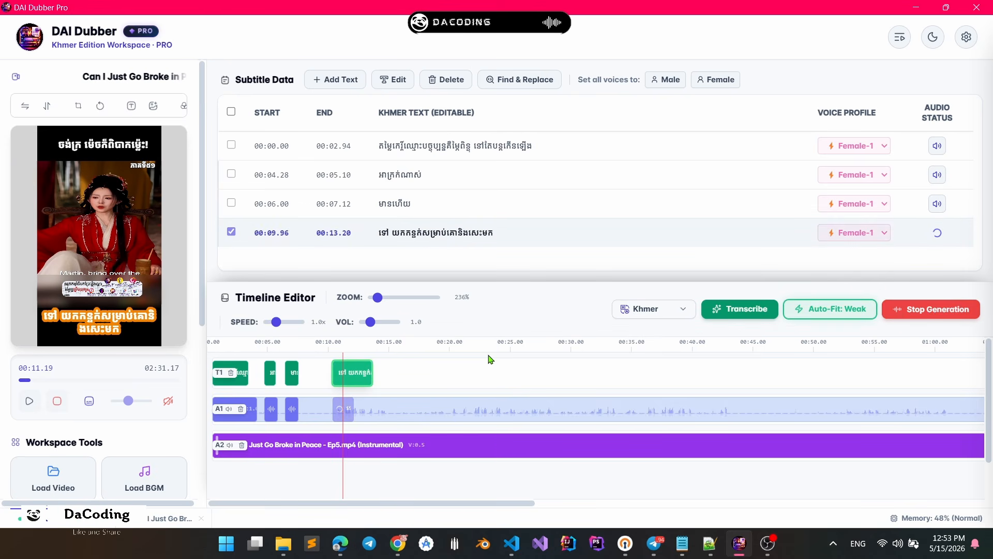
click(275, 472)
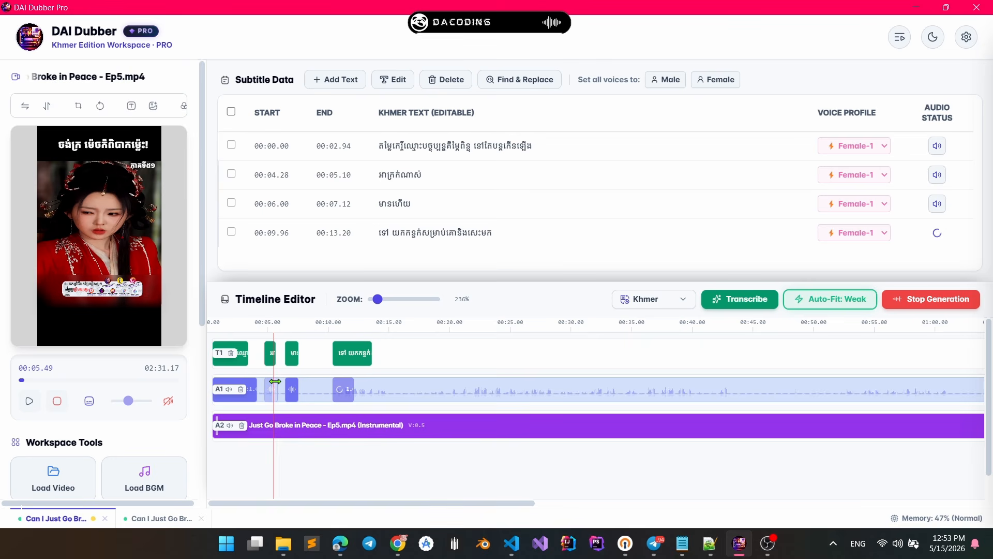
click(271, 396)
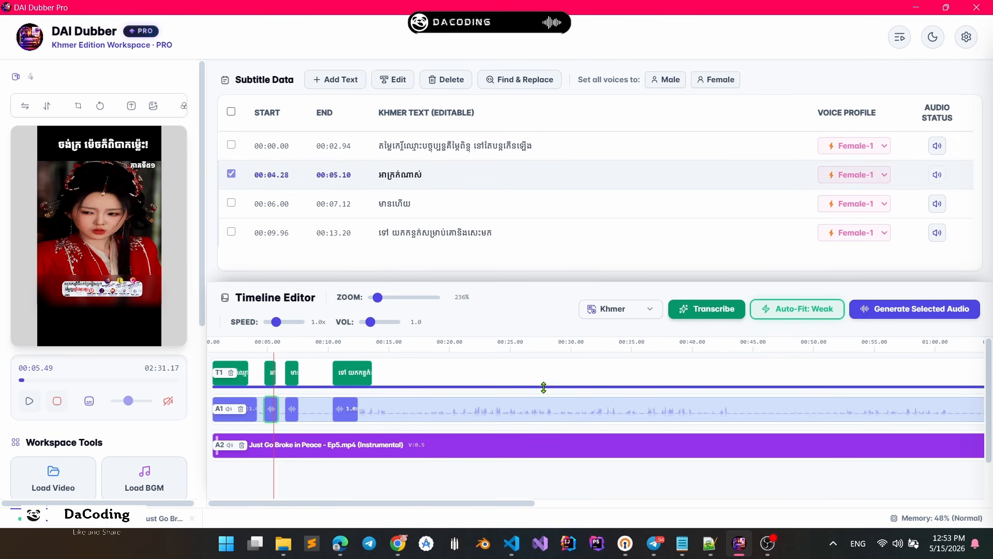
key(Delete)
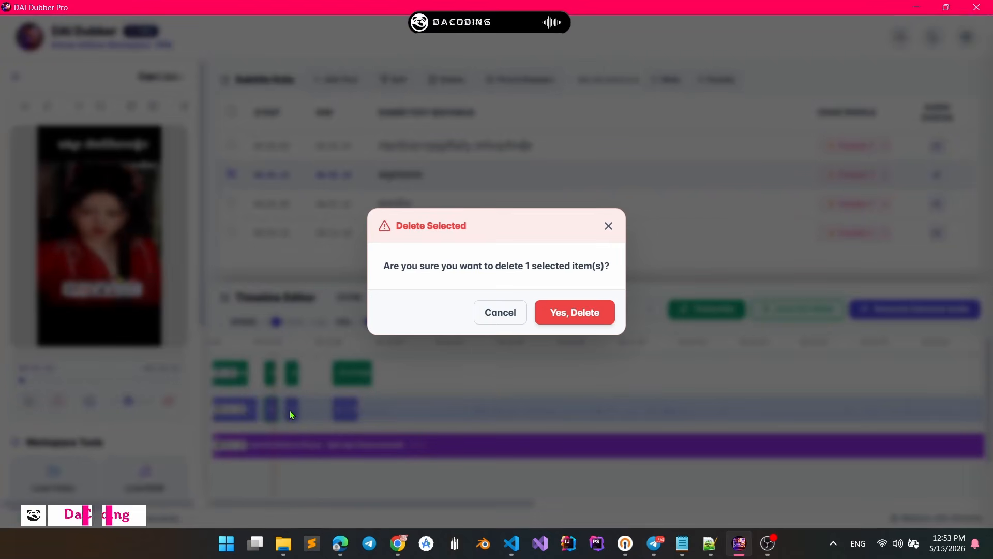
click(571, 320)
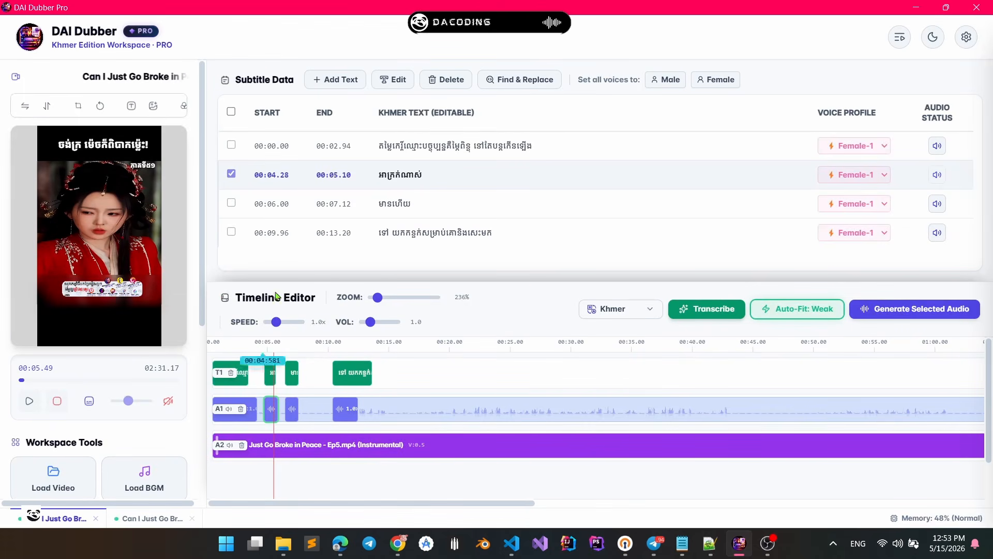
Review the end of the regenerated Ep5 clip, and examine the first two dubbed clips in the Ep6 project
click(337, 475)
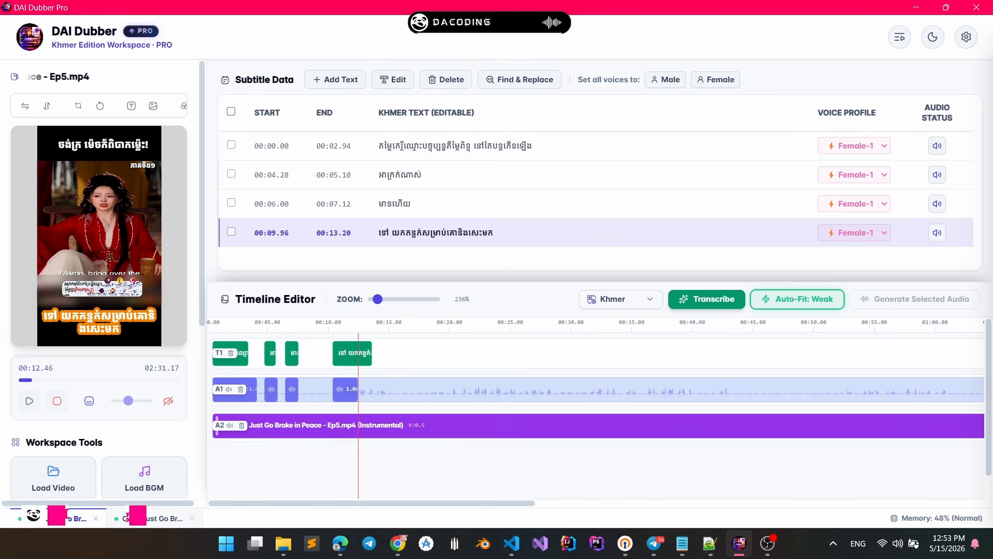
click(150, 518)
click(259, 464)
click(222, 465)
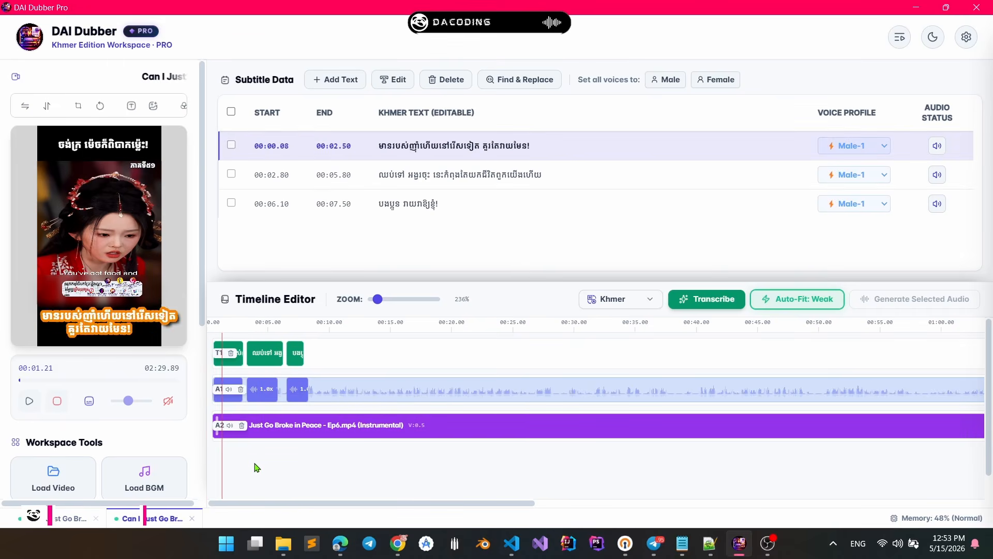
click(253, 464)
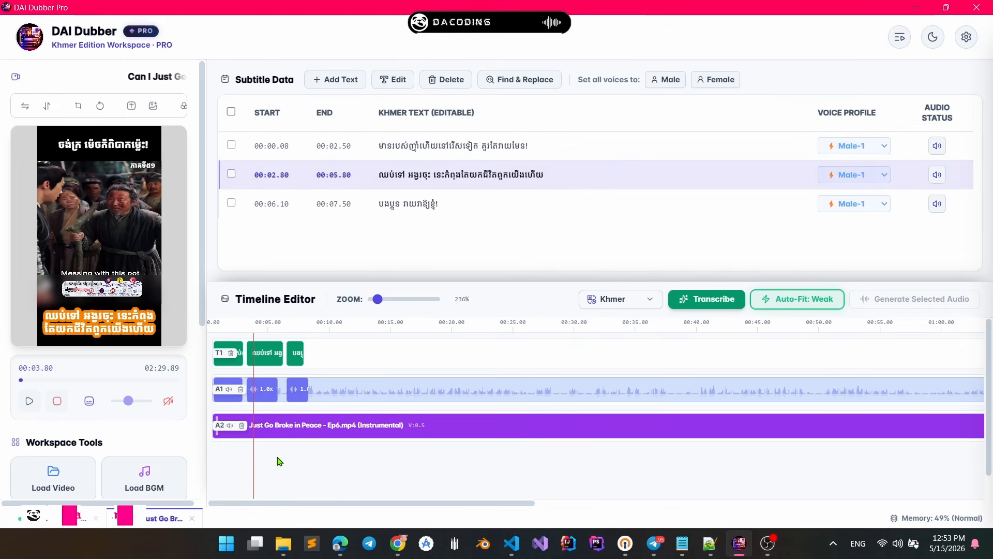
click(214, 464)
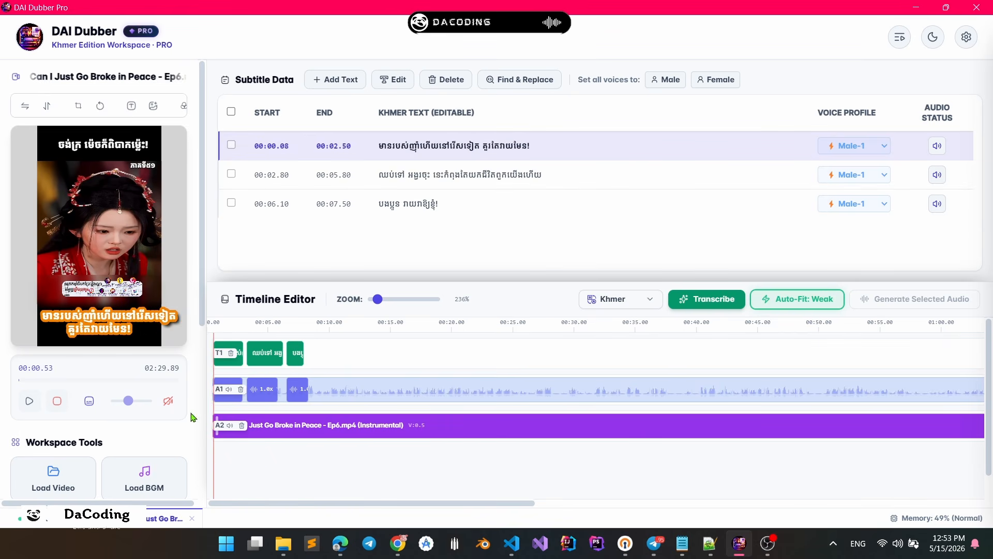
Return to Ep5 and examine the voice profile options of its last subtitle row, the timeline and the workspace tools
click(67, 518)
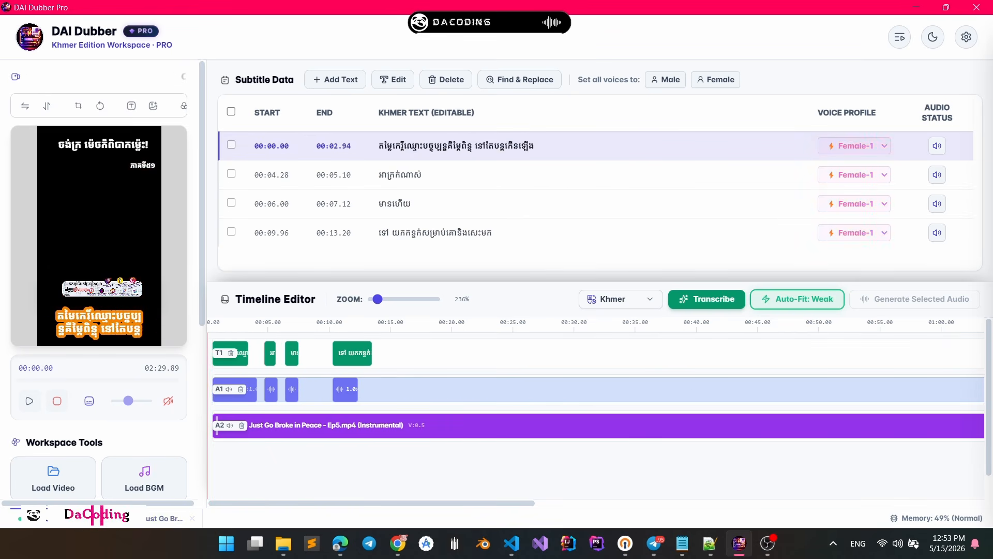
click(842, 236)
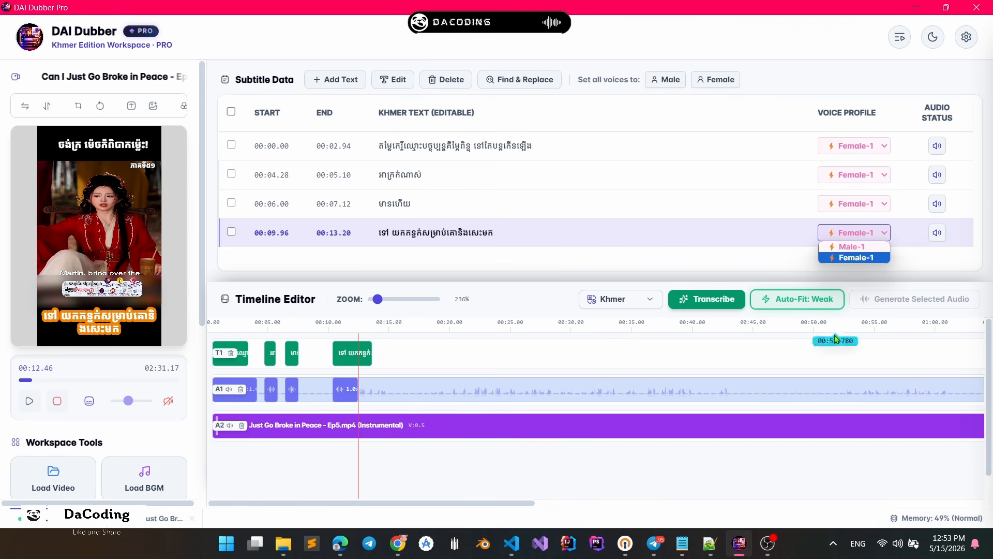
click(725, 267)
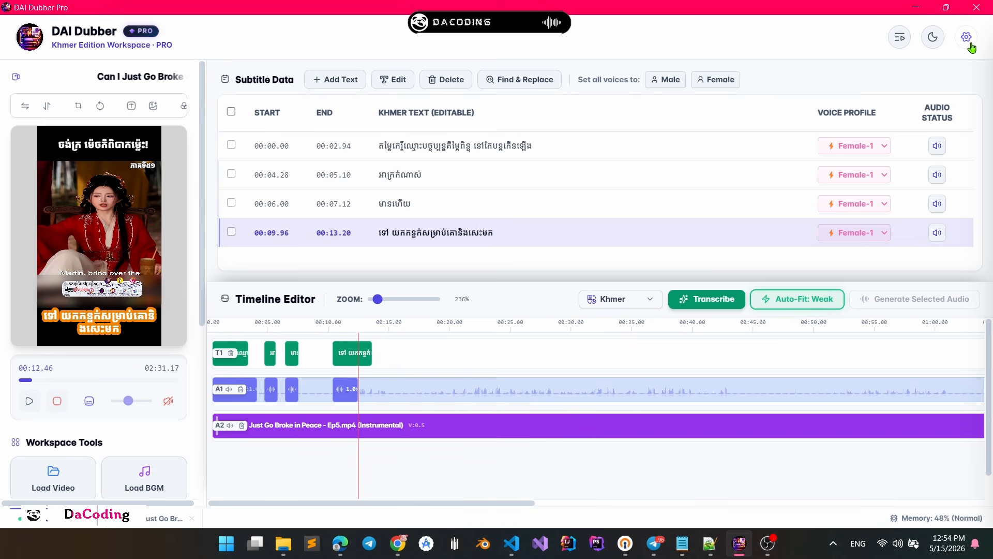
click(339, 462)
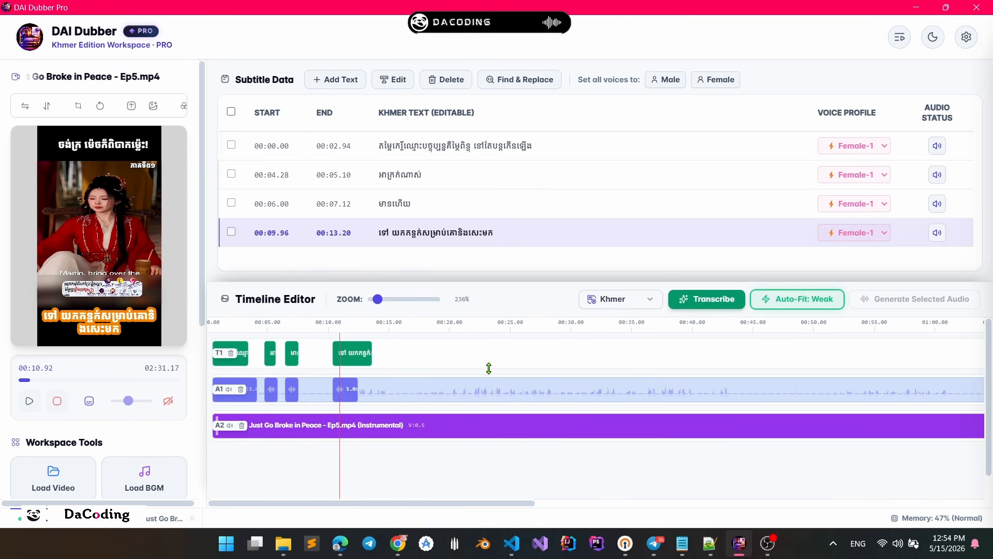
click(213, 460)
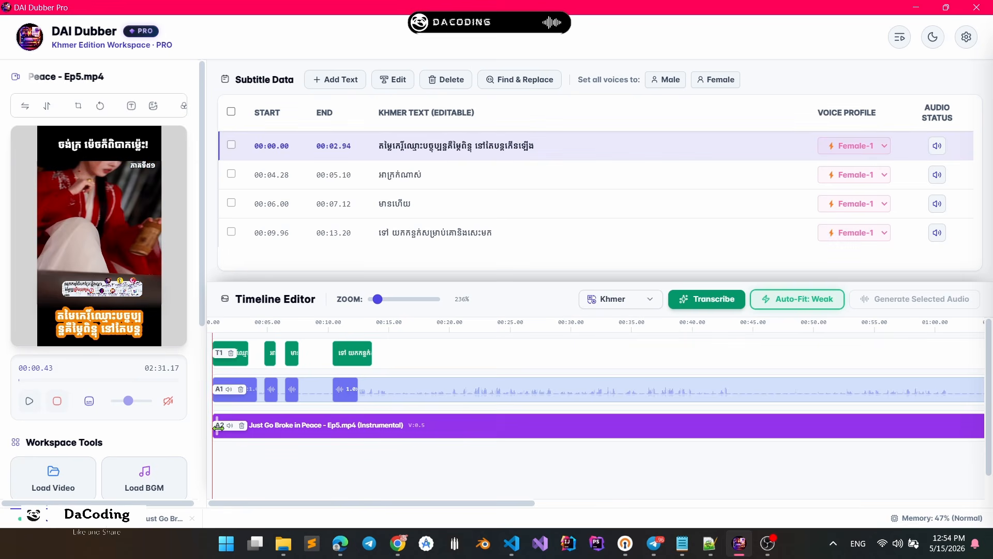
scroll(202, 292, down, 5)
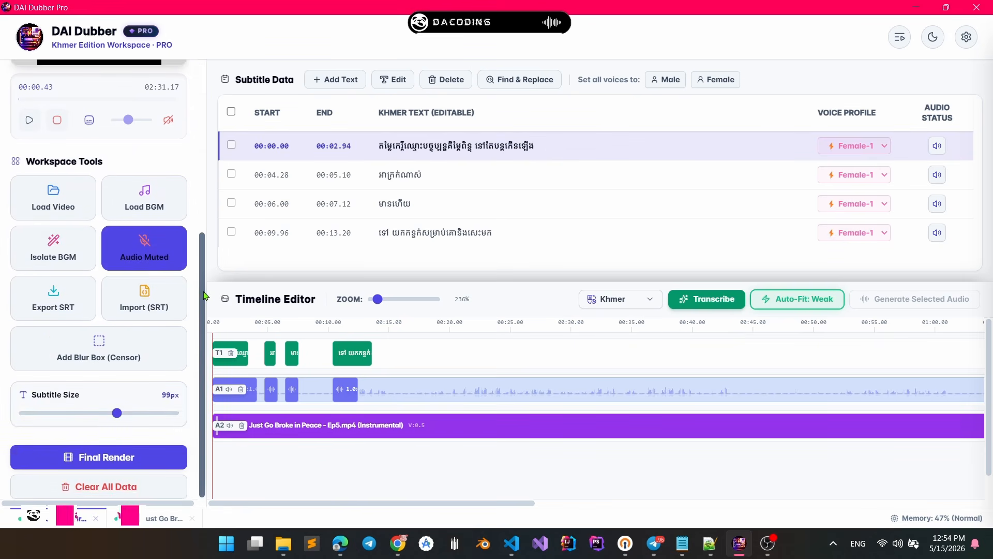
scroll(202, 293, up, 5)
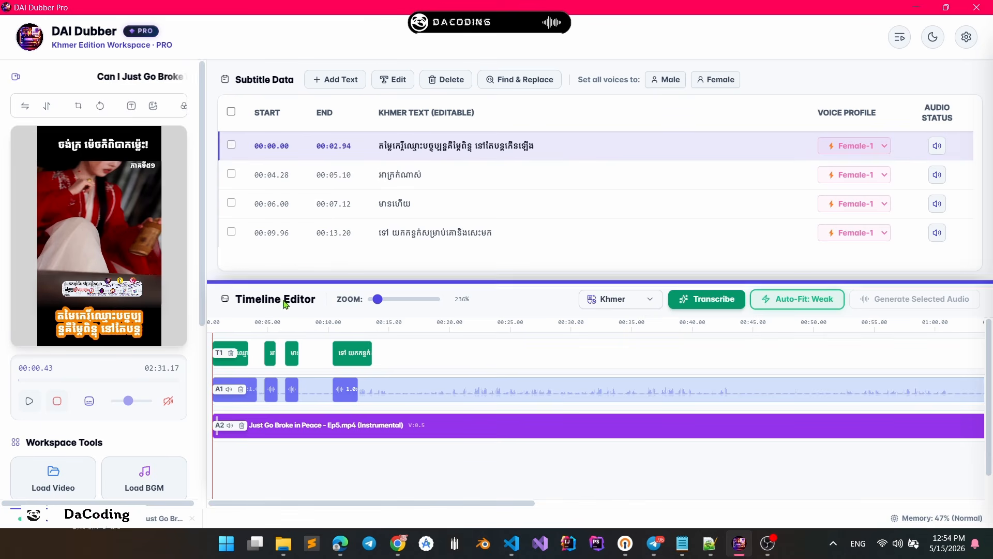
Disable VoxCMP2 AI voice cloning in the preferences and review the remaining server and voice profile settings
click(970, 45)
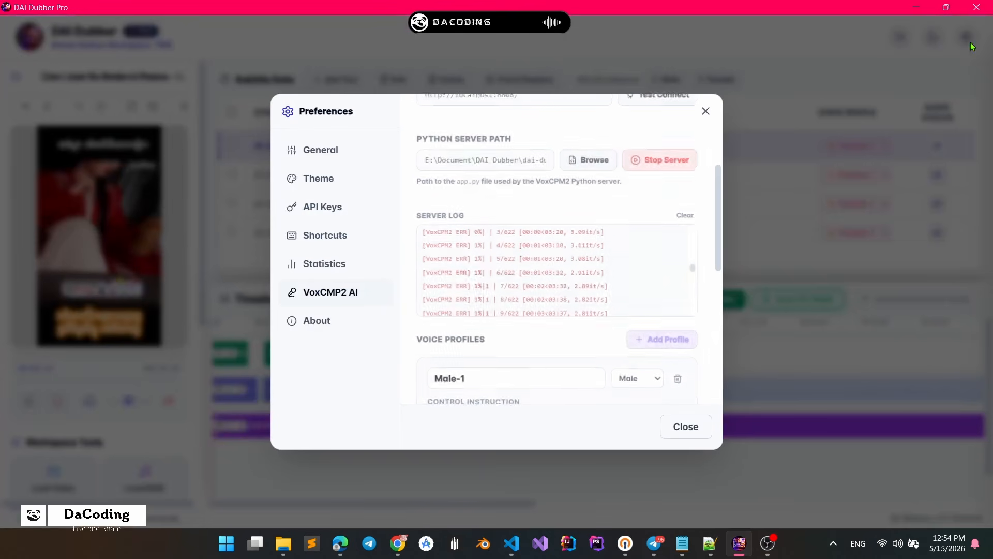
scroll(481, 219, up, 6)
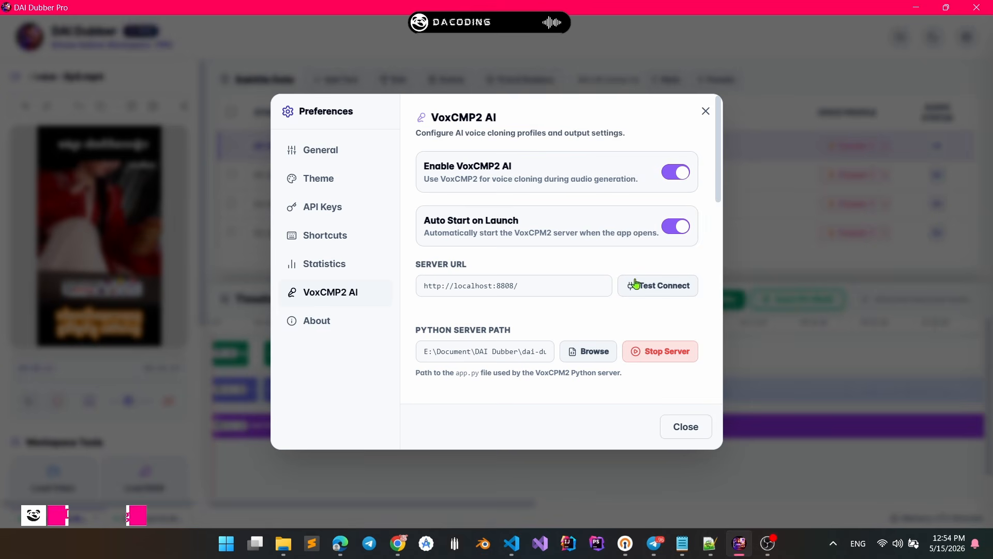
scroll(636, 283, down, 1)
scroll(605, 234, up, 1)
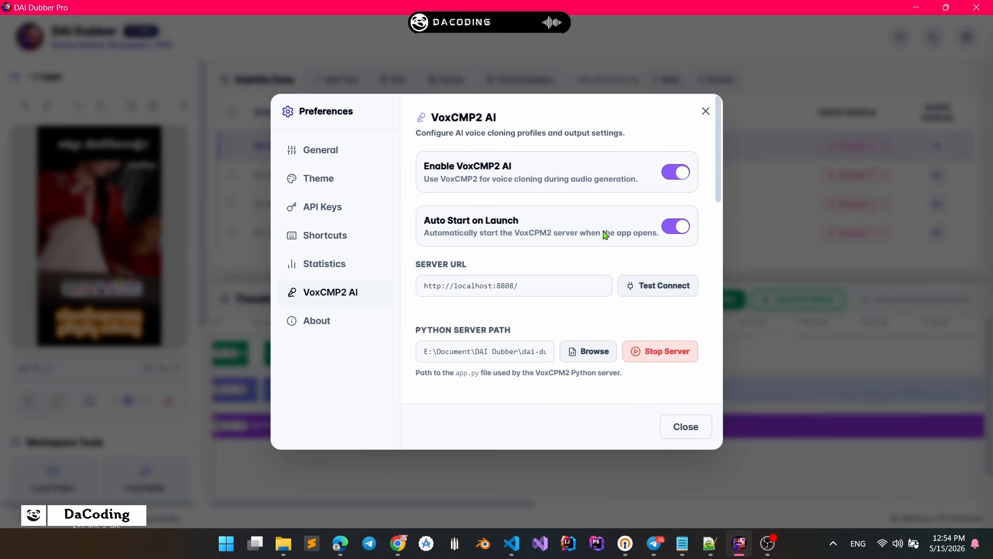
click(681, 173)
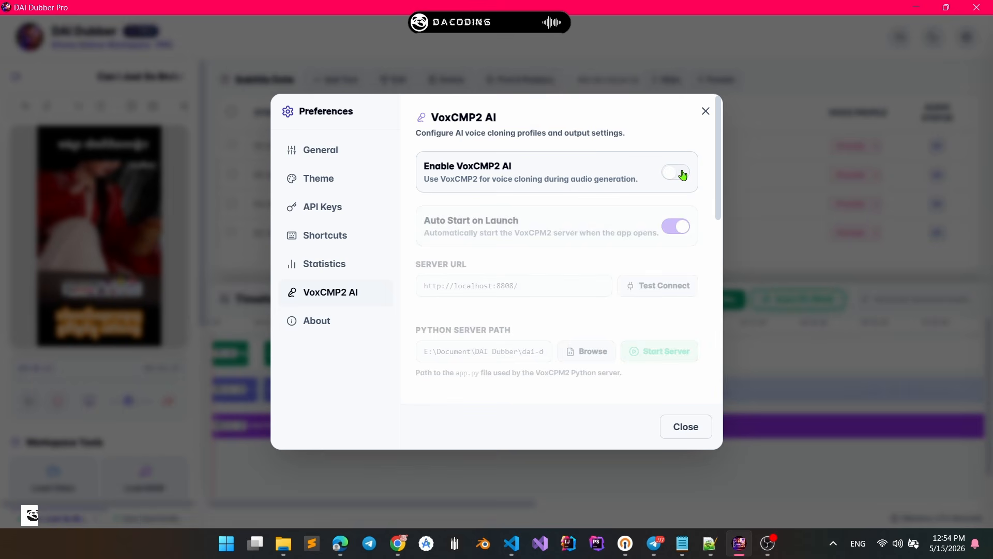
scroll(478, 187, down, 4)
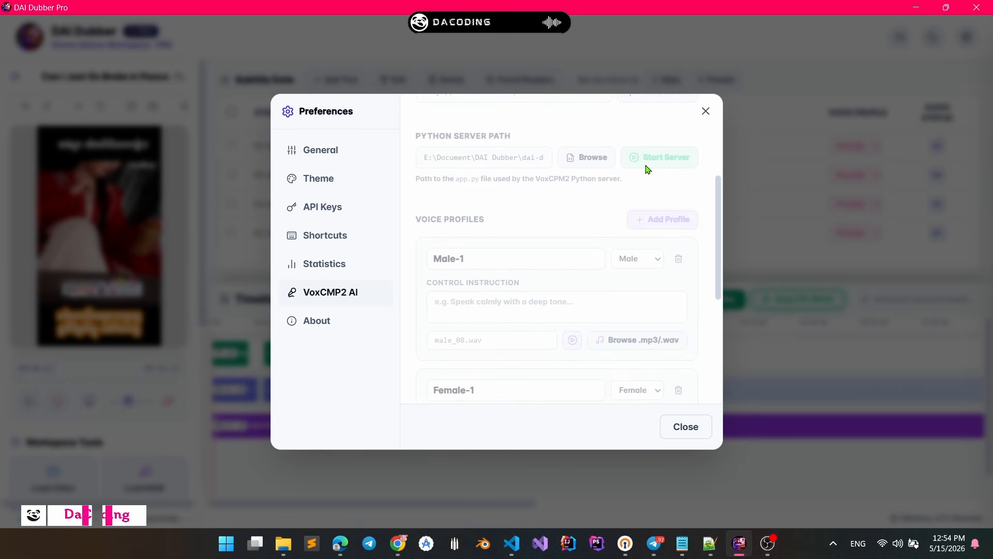
Switch to Edge, reload localhost:8808 to check the VoxCPM2 server, and return to the DAI Dubber Pro preferences
click(344, 540)
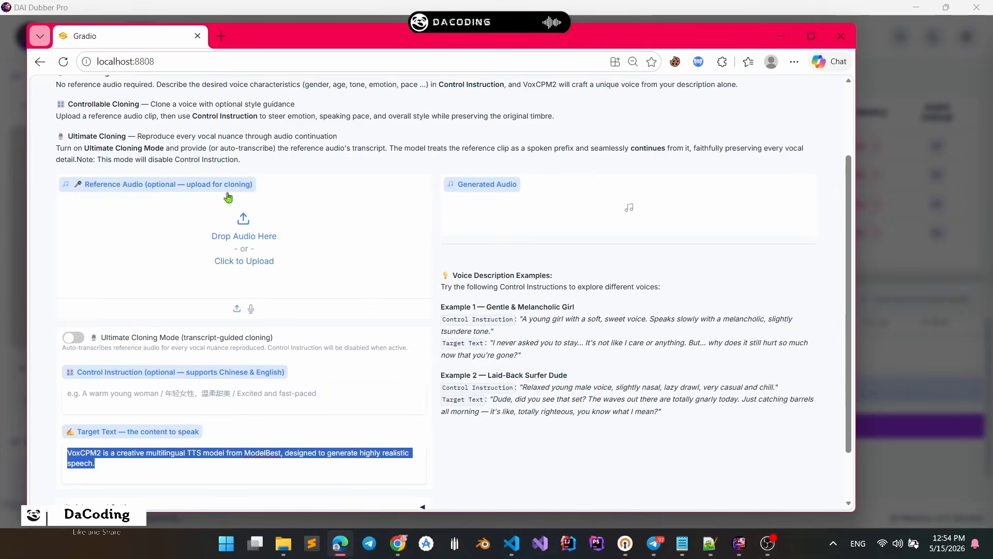
click(65, 63)
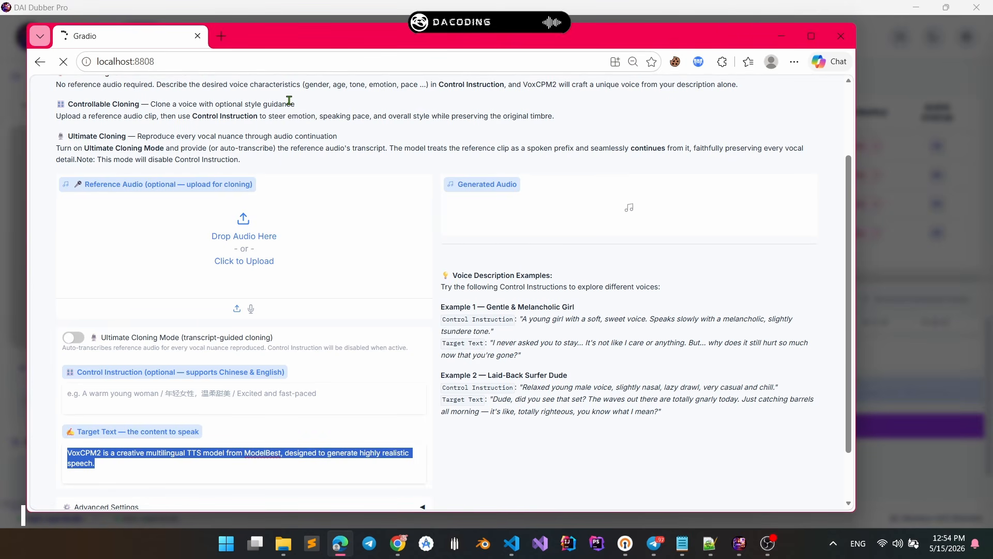
drag(315, 39, 311, 35)
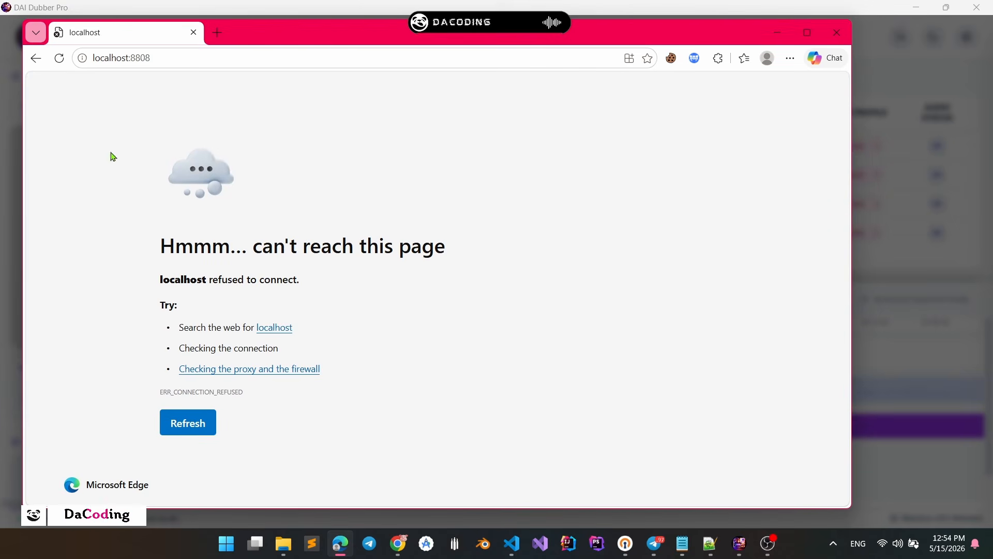
click(778, 32)
scroll(569, 206, up, 4)
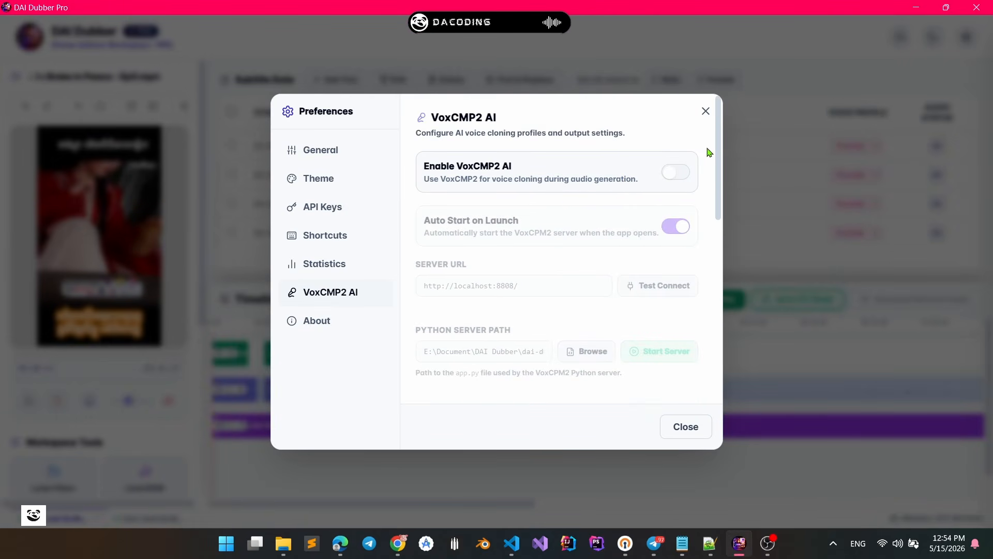
Close the preferences and examine the voice profile options of the first Ep5 subtitle row
click(706, 114)
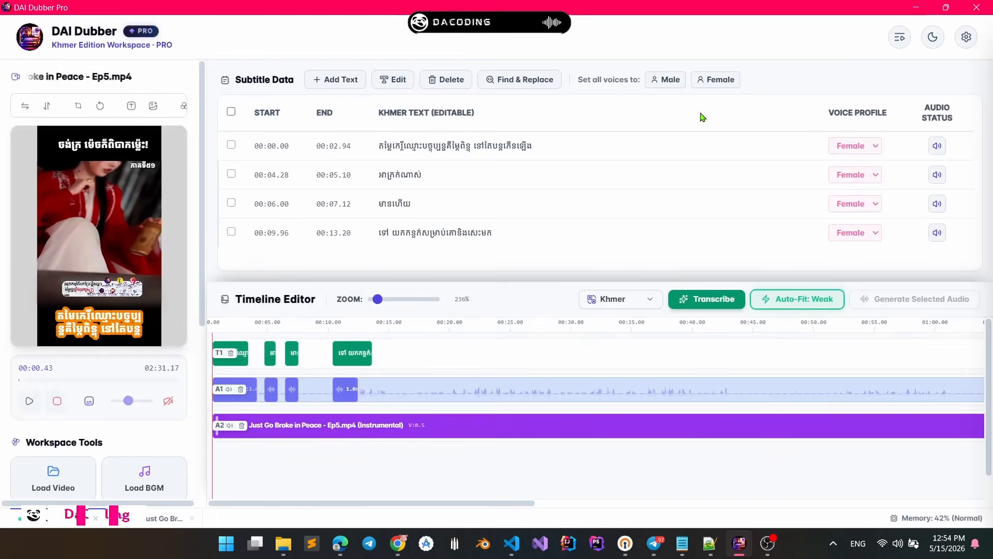
click(861, 149)
click(852, 157)
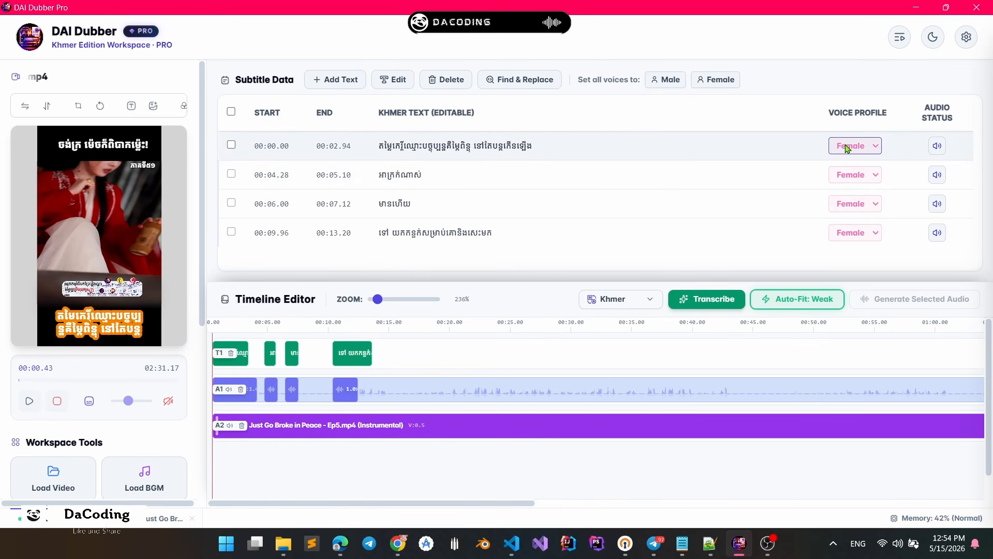
Clear all generated audio from the A1 timeline tracks of both Ep5 and Ep6
click(237, 389)
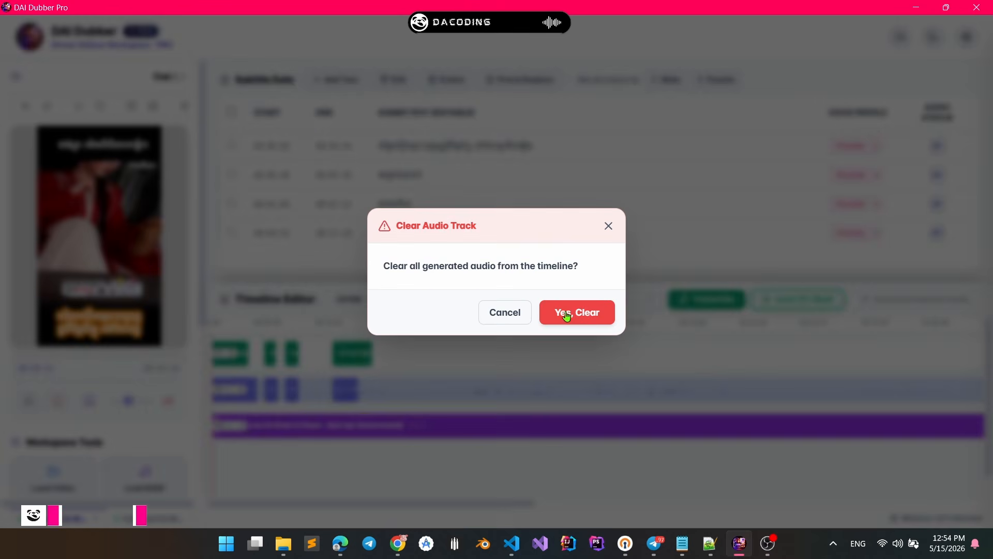
click(565, 312)
click(159, 515)
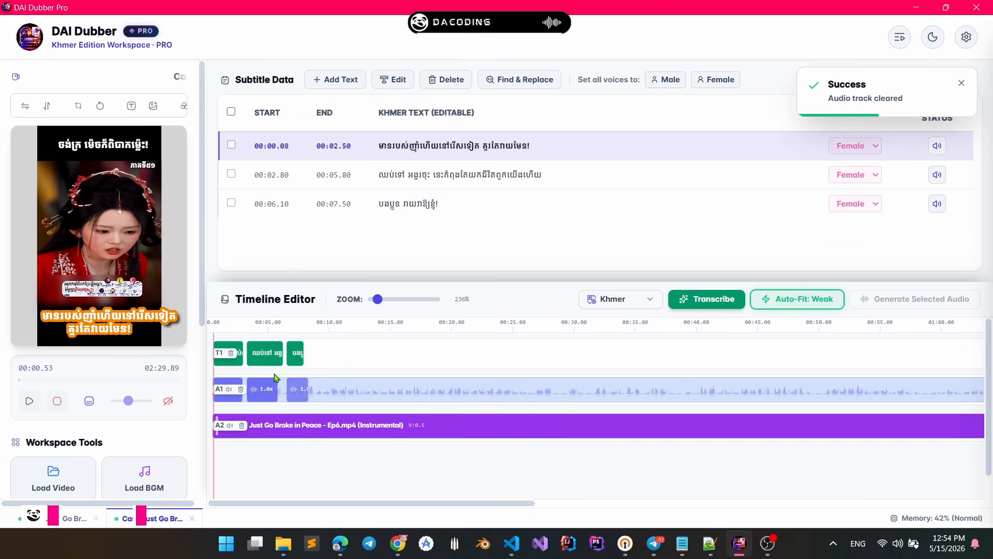
click(241, 389)
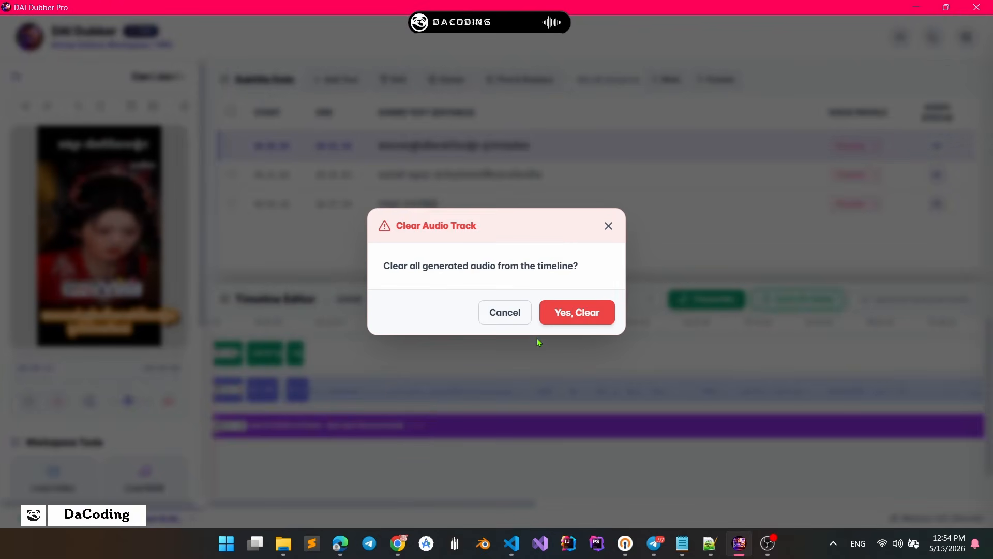
click(569, 313)
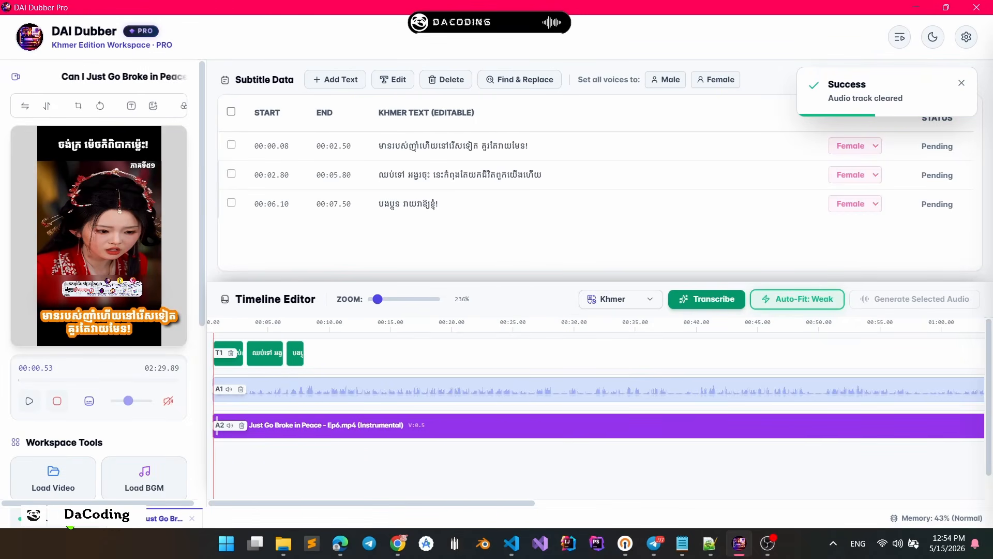
Select all subtitle rows in Ep5 and in Ep6 and generate their audio again without voice cloning
click(68, 520)
click(230, 114)
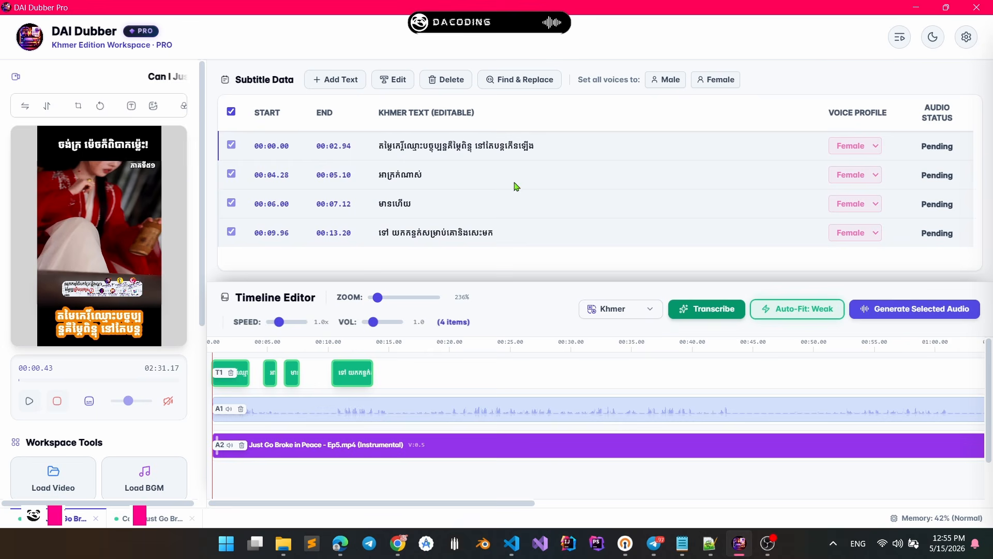
click(886, 317)
click(150, 519)
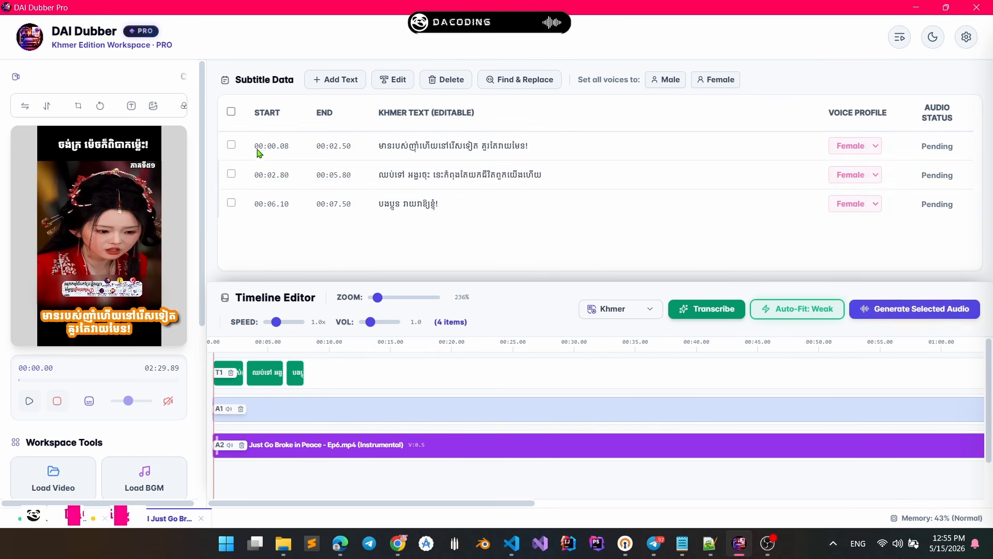
click(231, 114)
click(913, 311)
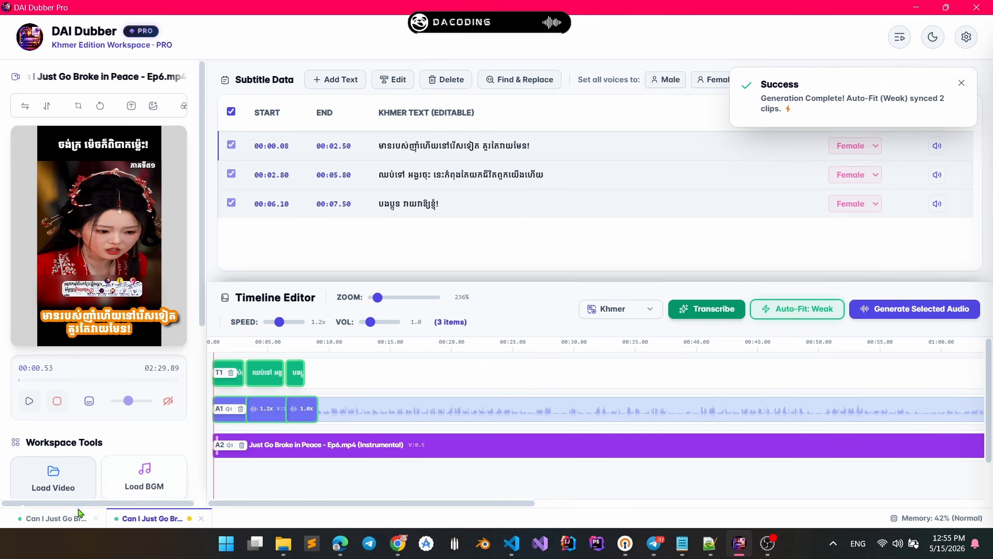
Play the start of the newly dubbed Ep5 and Ep6 videos to check the standard voices
click(77, 519)
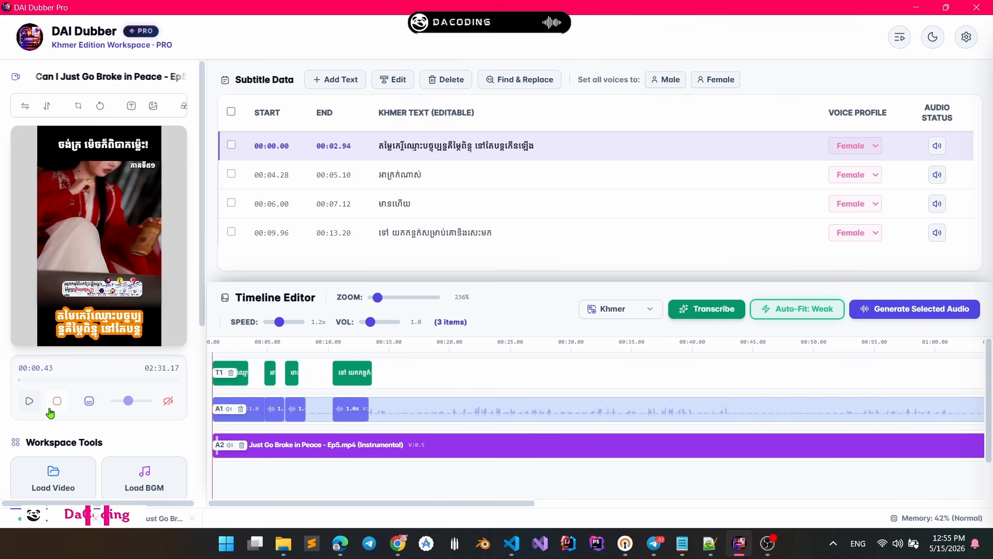
click(30, 400)
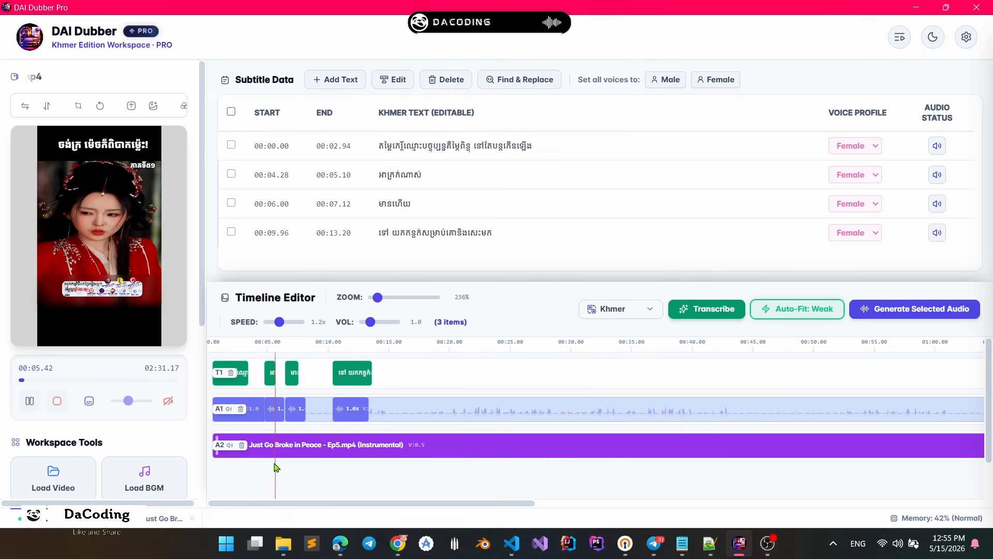
click(156, 518)
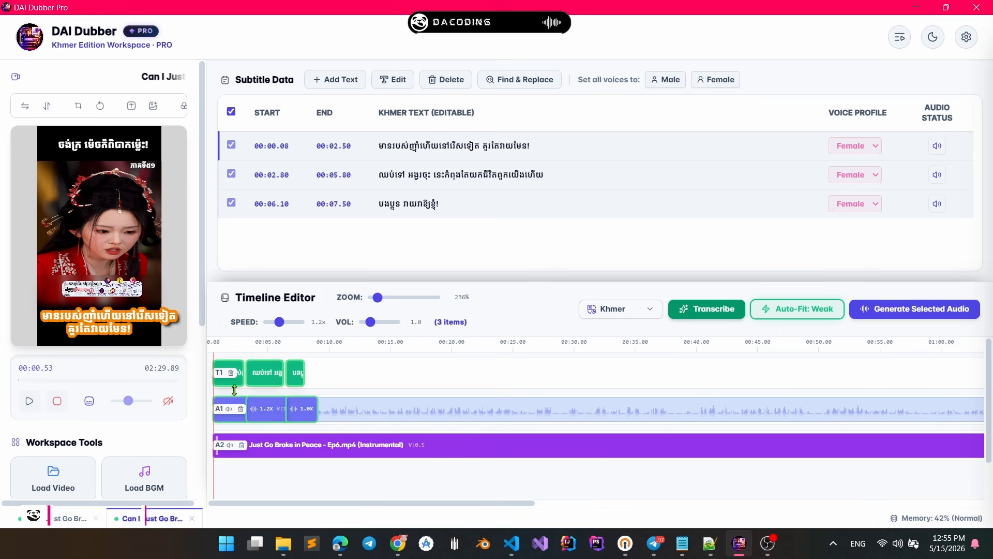
click(29, 401)
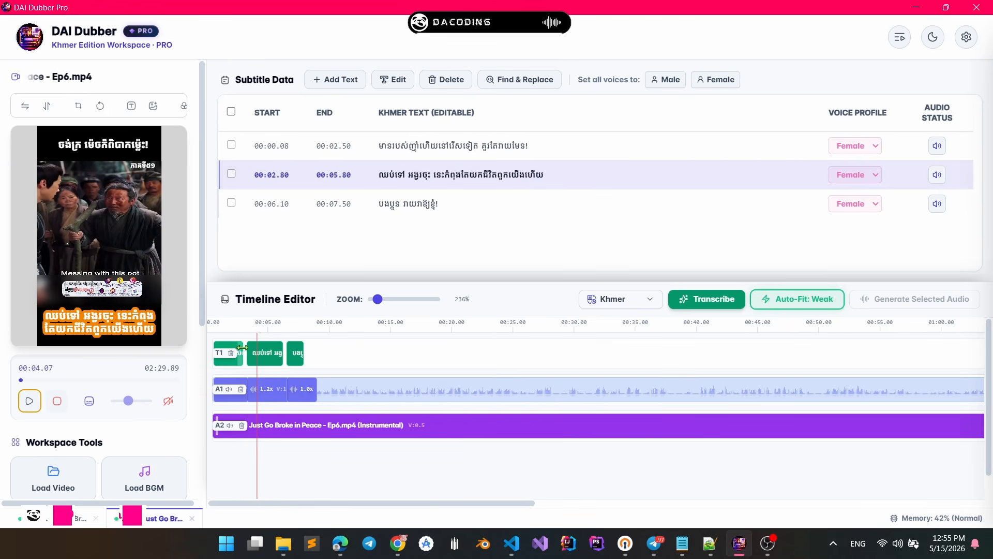
Set the voice profile of the first two Ep6 subtitle rows to Male and generate audio for all selected rows
click(855, 145)
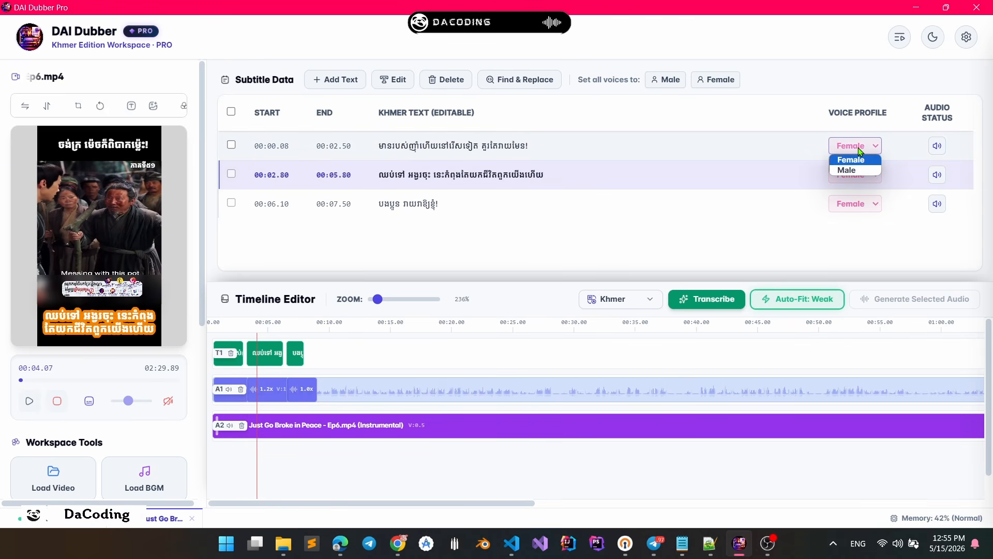
click(843, 171)
click(855, 175)
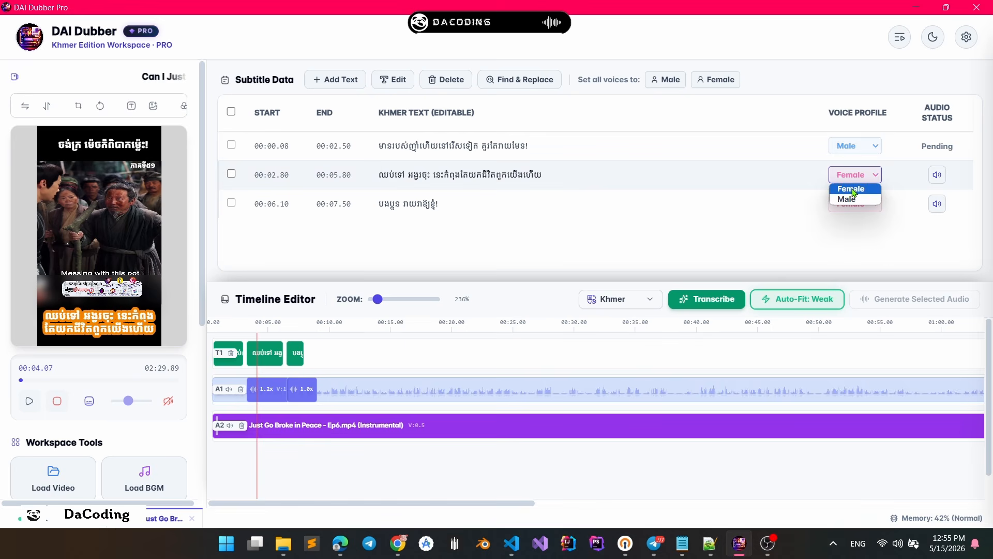
click(846, 198)
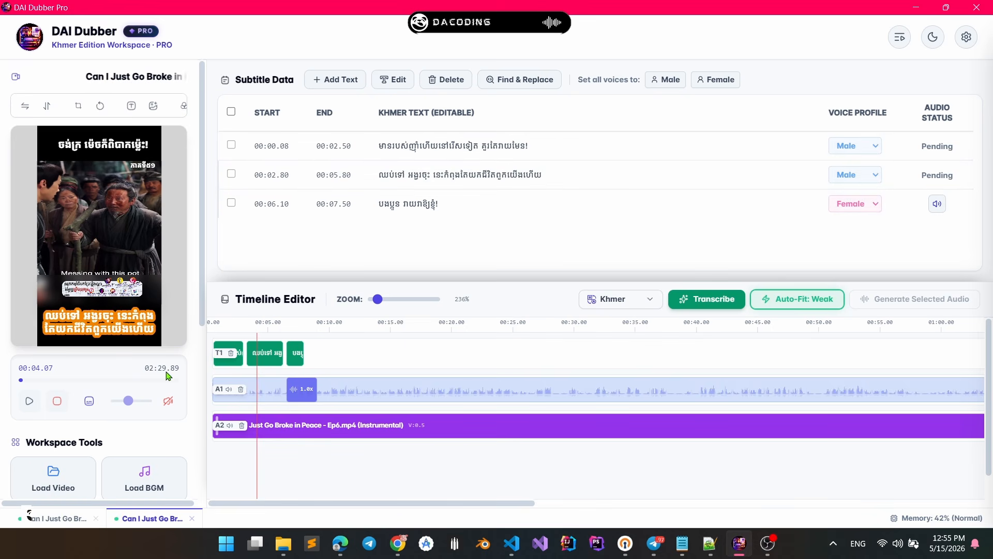
click(230, 112)
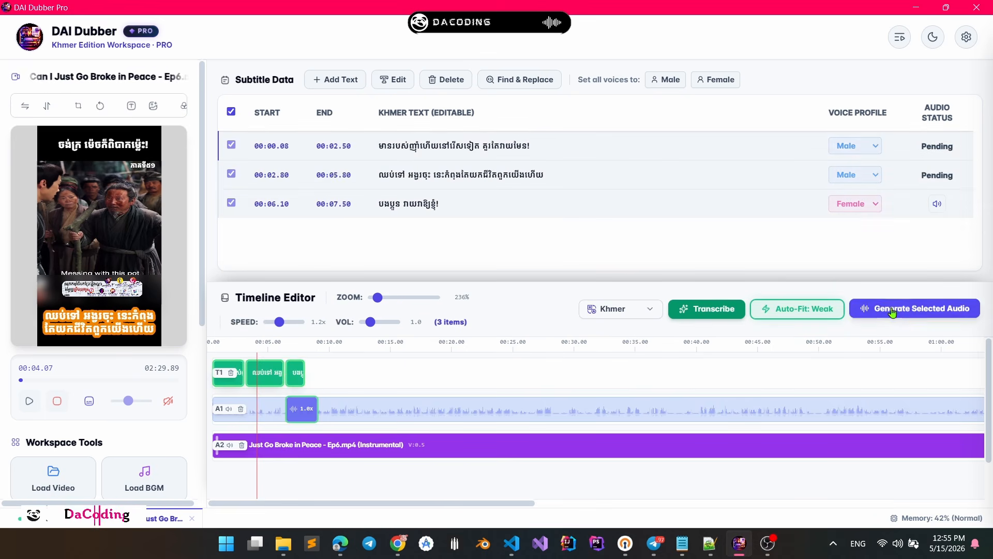
click(921, 309)
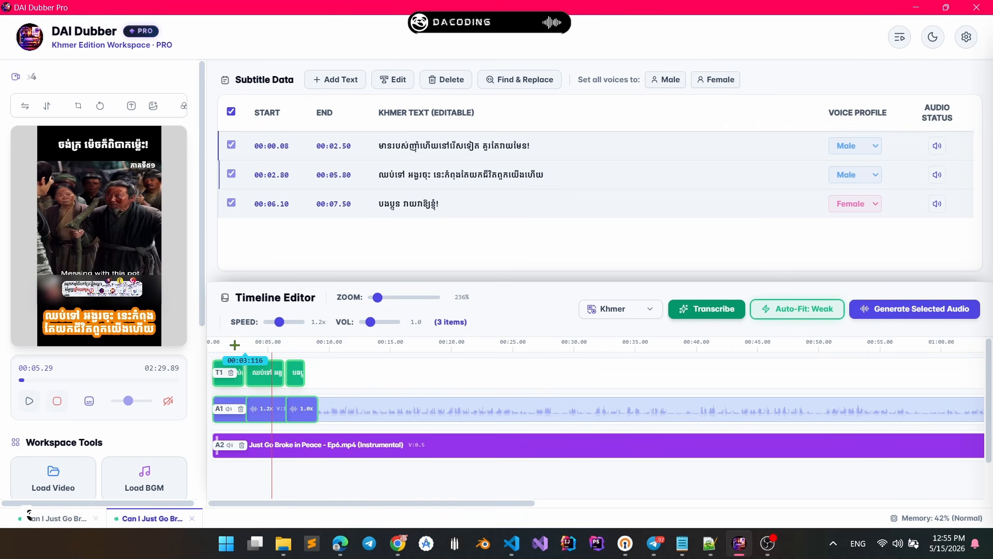
Return to Ep5 and enable VoxCMP2 AI voice cloning again in the preferences
click(63, 518)
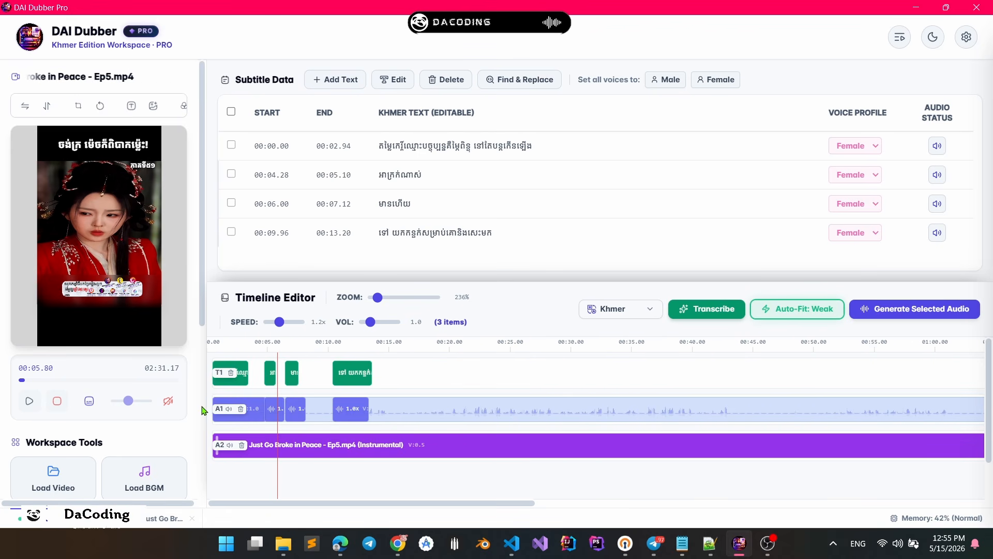
scroll(194, 342, down, 5)
scroll(196, 331, up, 5)
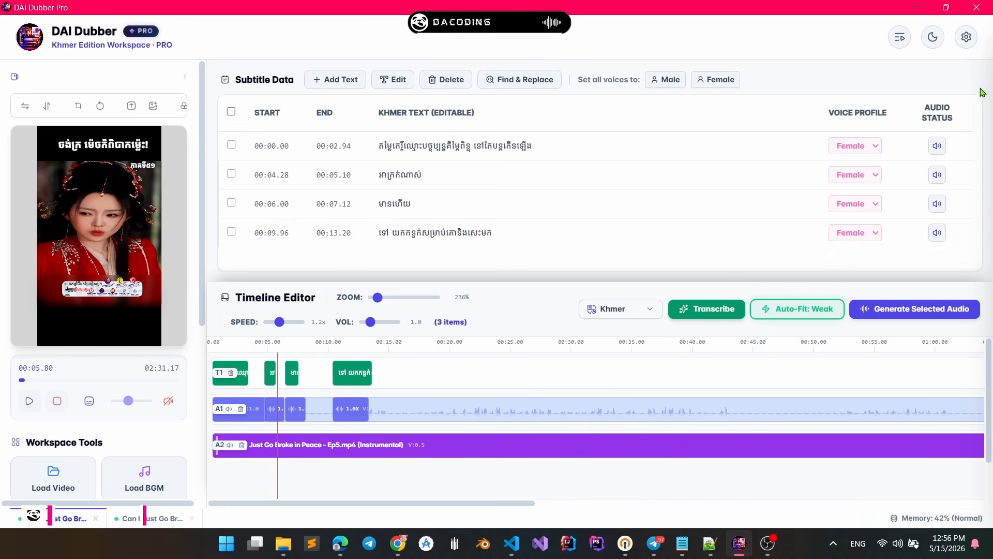
click(965, 38)
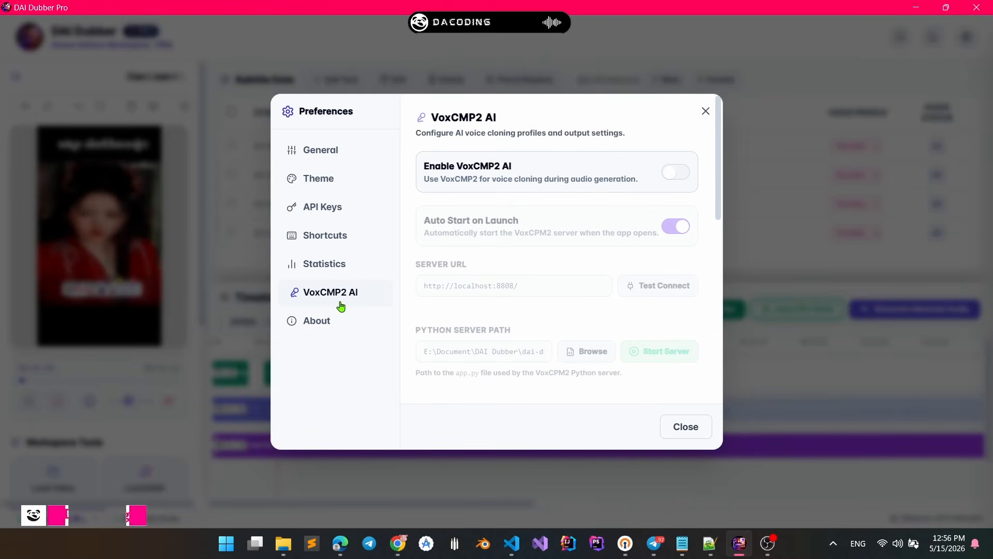
click(676, 179)
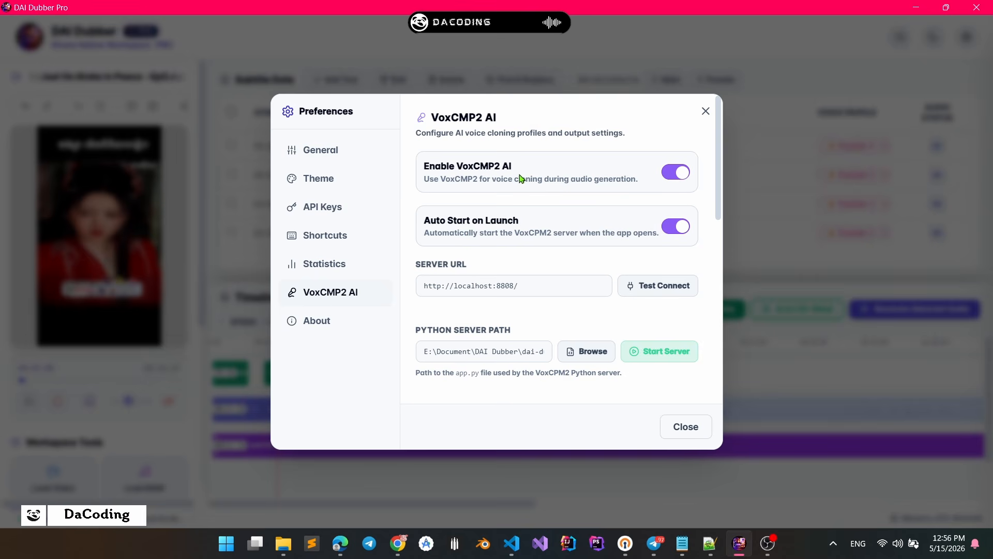
Open the Official GitHub link under Risks & Limitations in the VoxCMP2 AI preferences and maximize the Chrome window
scroll(501, 243, down, 5)
scroll(552, 255, down, 2)
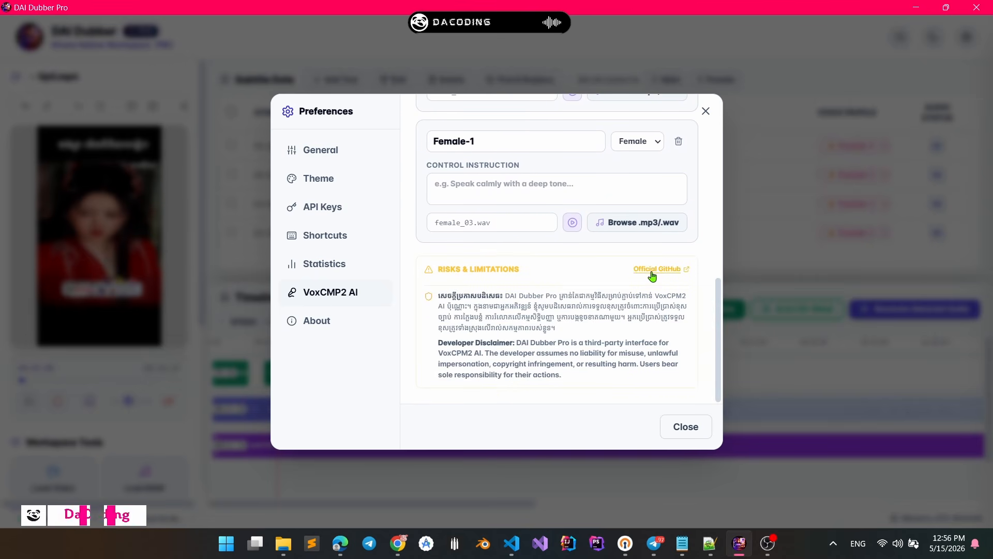
click(653, 270)
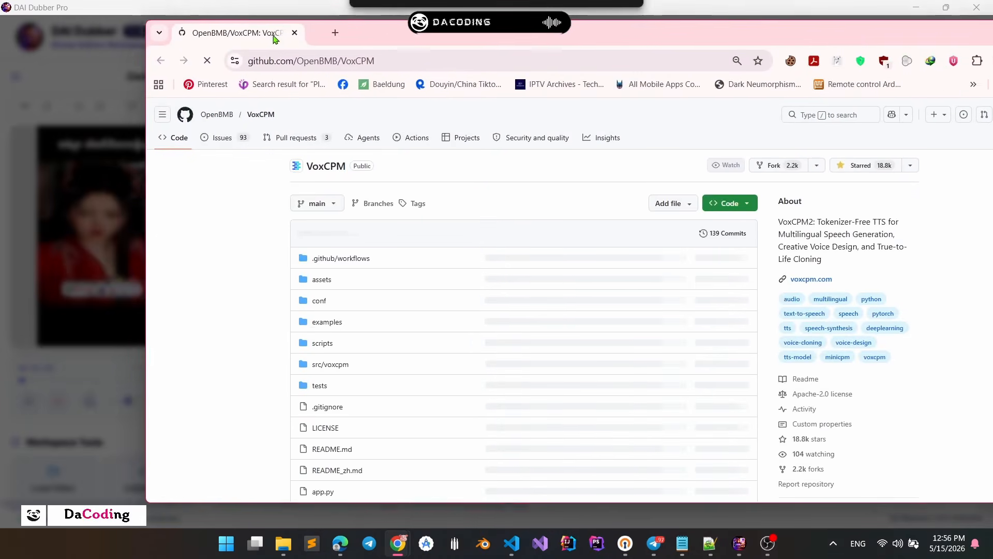
double_click(336, 37)
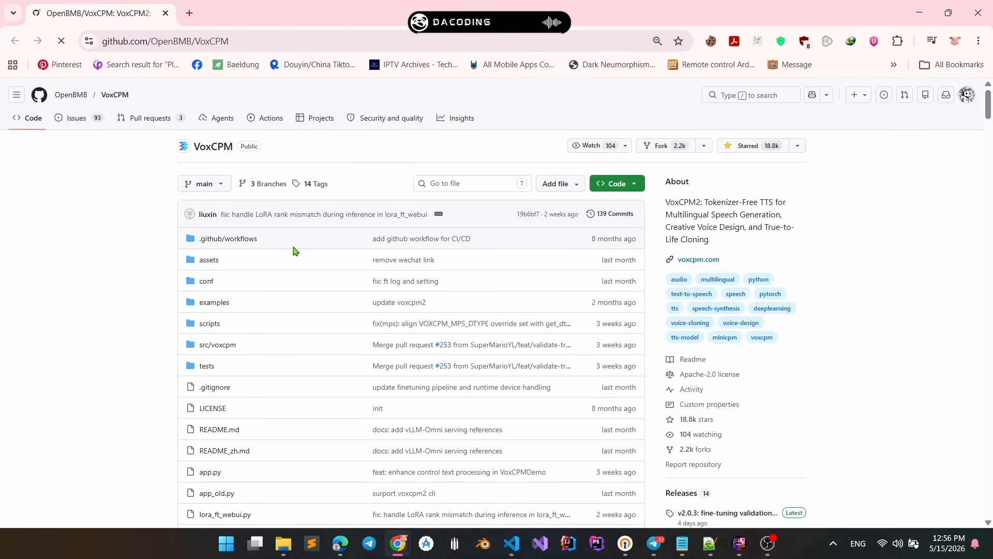
Examine the file list of the OpenBMB/VoxCPM repository and the news and contents sections of its README
scroll(295, 248, down, 5)
scroll(227, 269, up, 2)
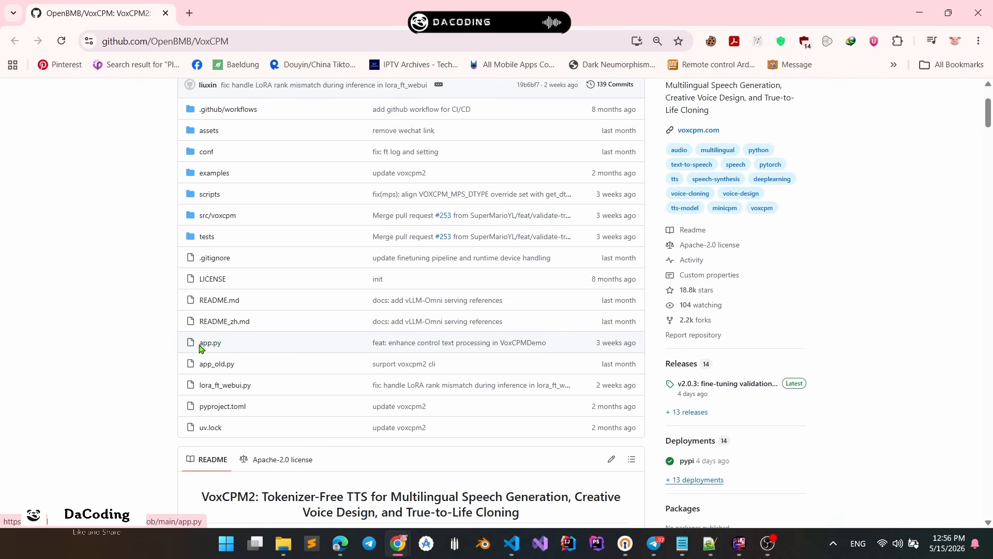
scroll(207, 290, up, 3)
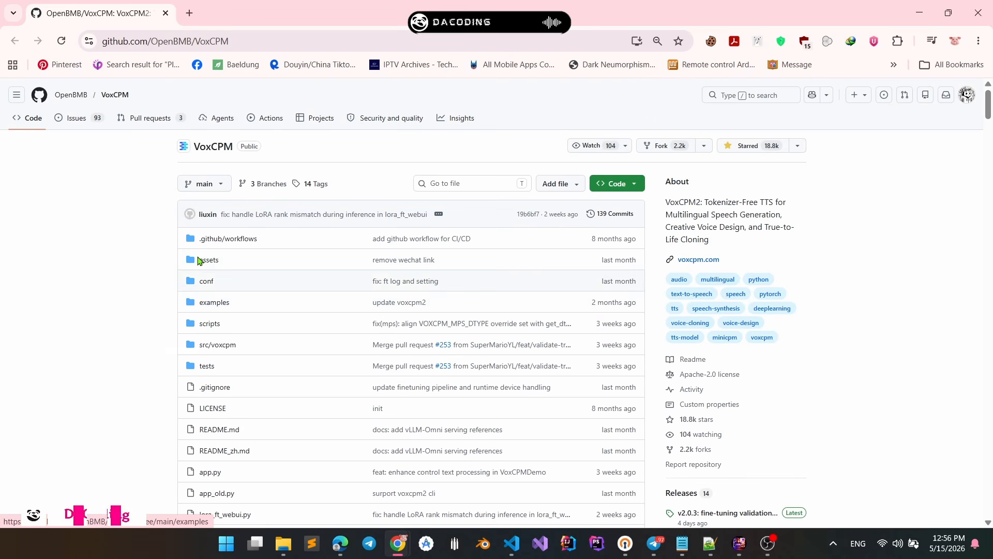
scroll(258, 258, down, 1)
scroll(257, 259, down, 12)
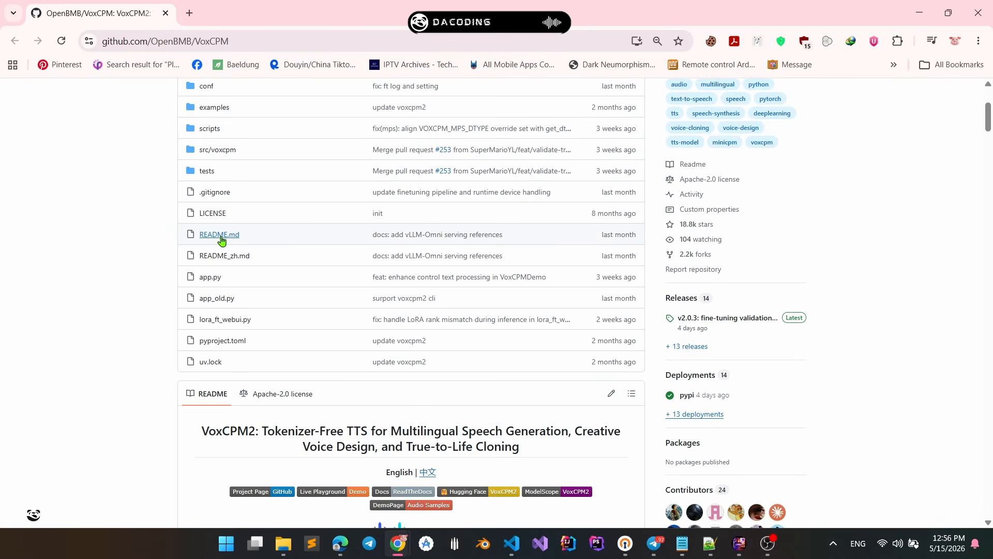
scroll(207, 202, down, 4)
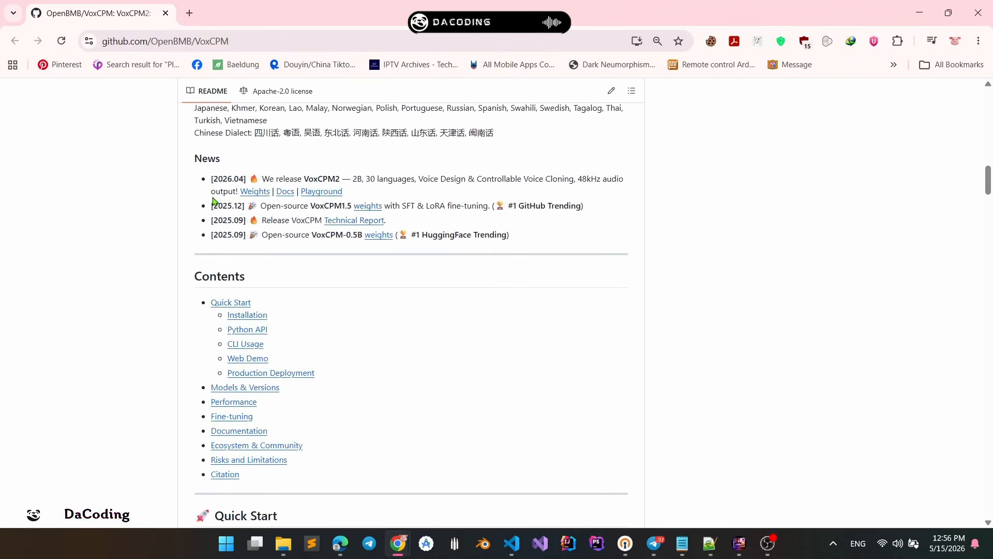
Jump to the README's Installation section and review the usage, model versions, fine-tuning, voice cloning and community sections
click(239, 317)
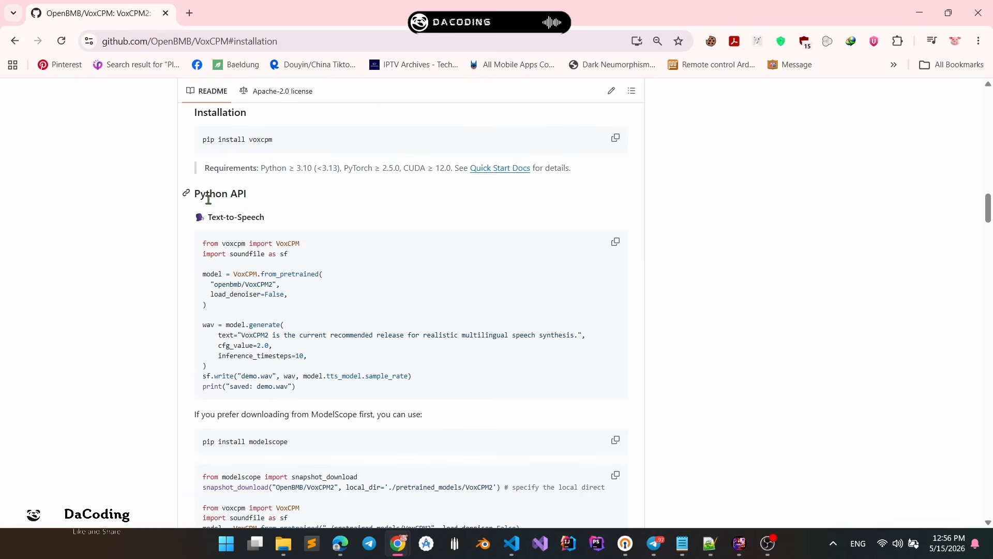
scroll(209, 199, down, 20)
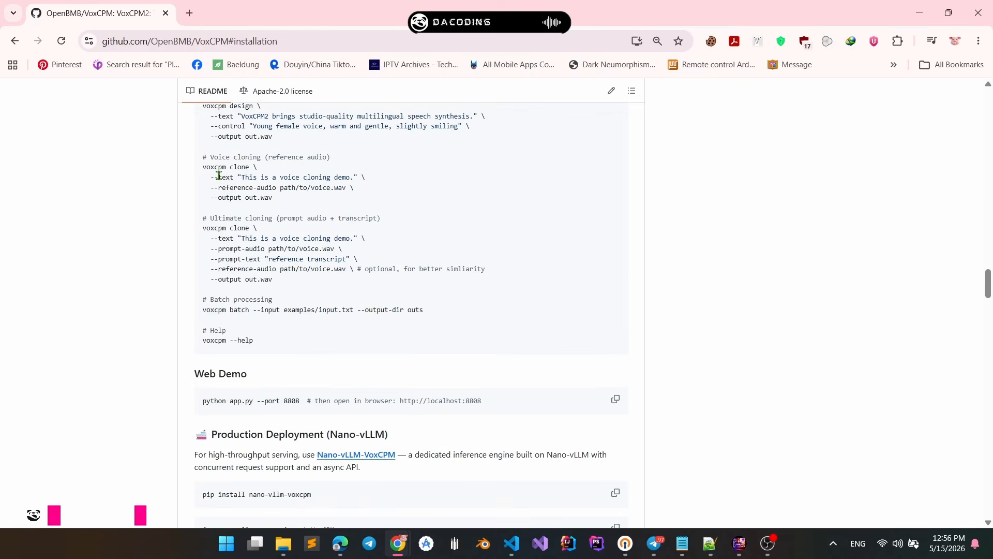
scroll(321, 183, down, 6)
scroll(258, 218, down, 14)
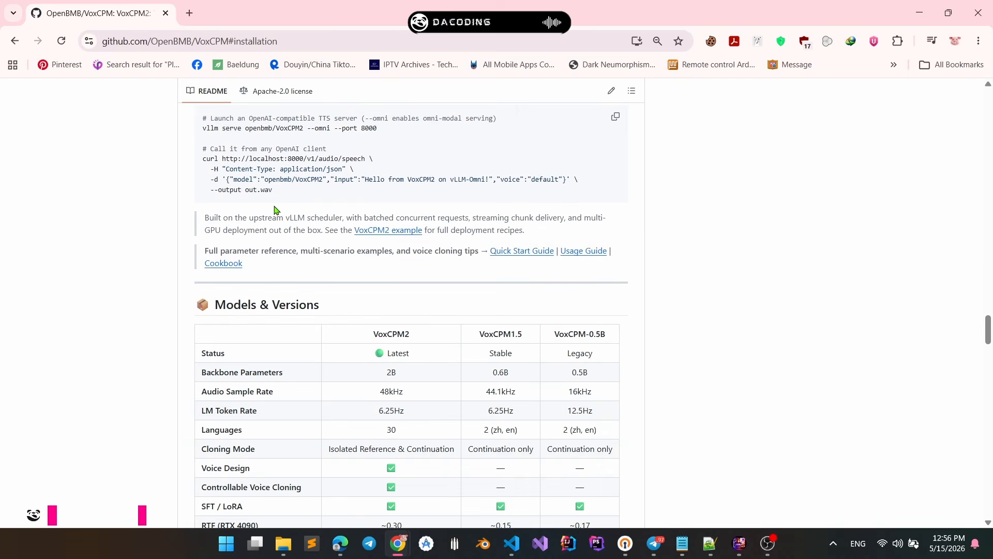
scroll(278, 204, down, 15)
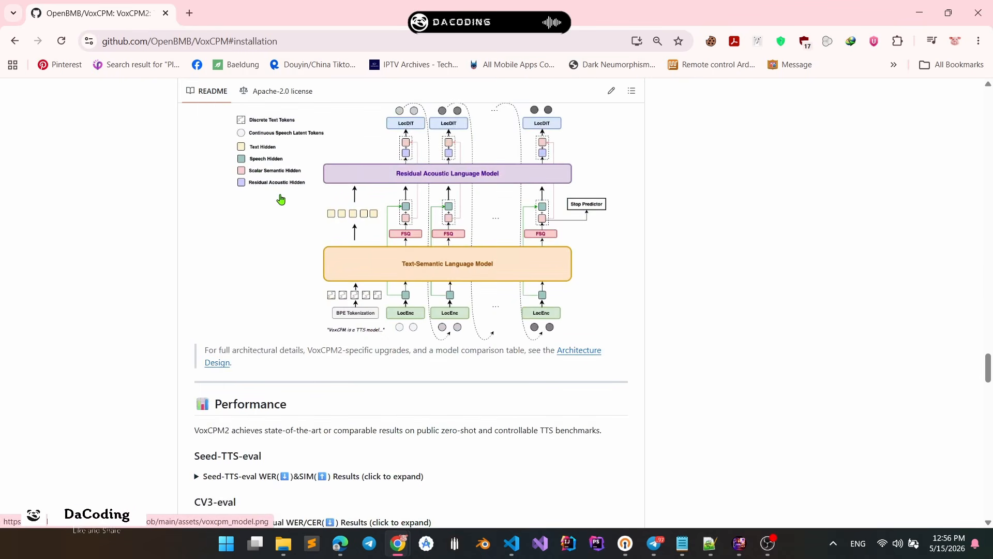
scroll(281, 201, down, 2)
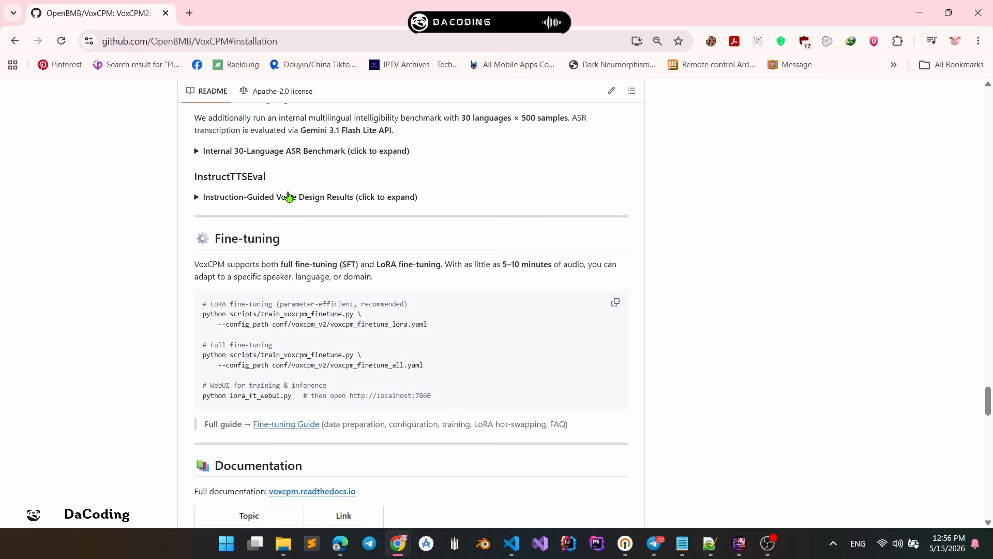
scroll(289, 196, down, 13)
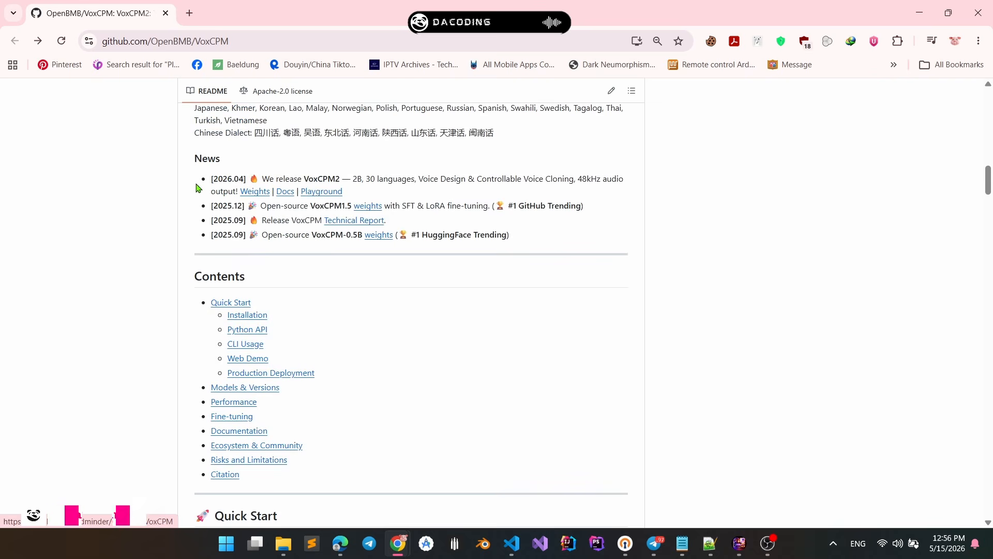
scroll(172, 180, down, 17)
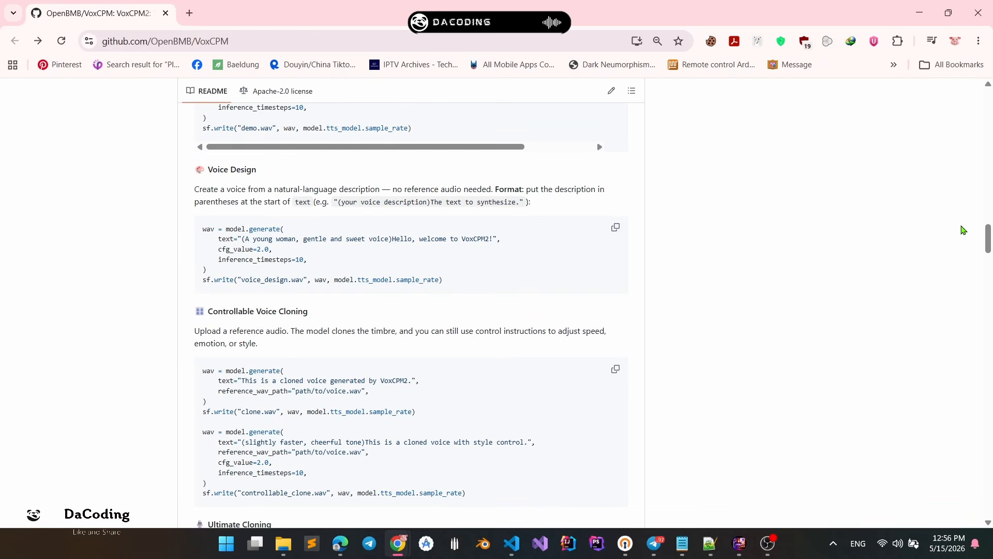
drag(989, 235, 958, 428)
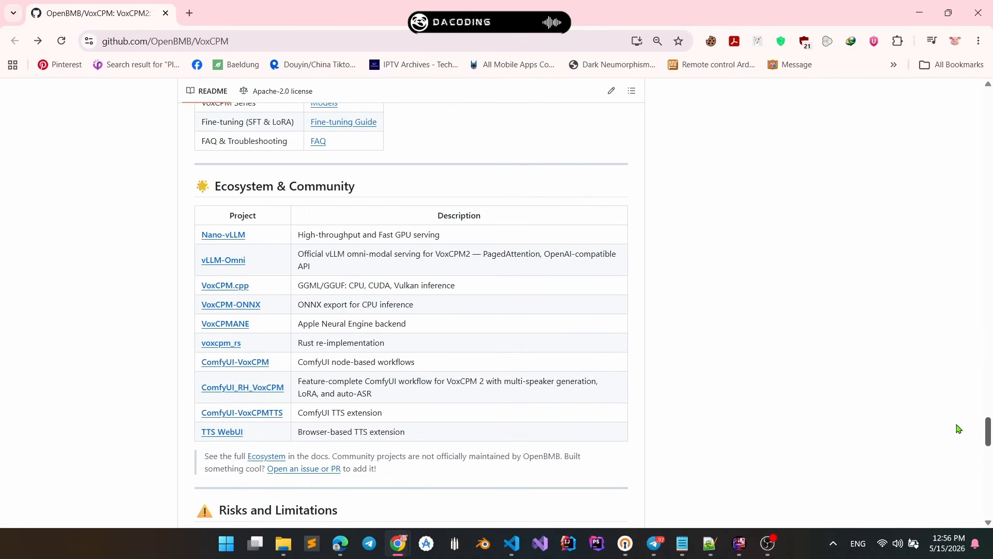
Shrink the maximized Chrome window and examine the README's architecture diagram and the comparison table of the VoxCPM model versions
drag(379, 20, 361, 49)
drag(487, 54, 494, 50)
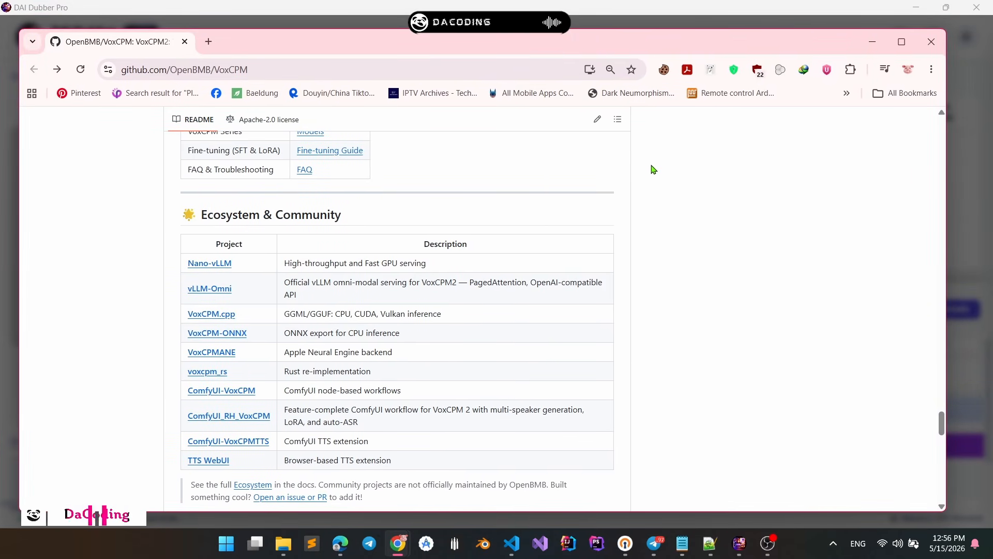
scroll(411, 246, up, 15)
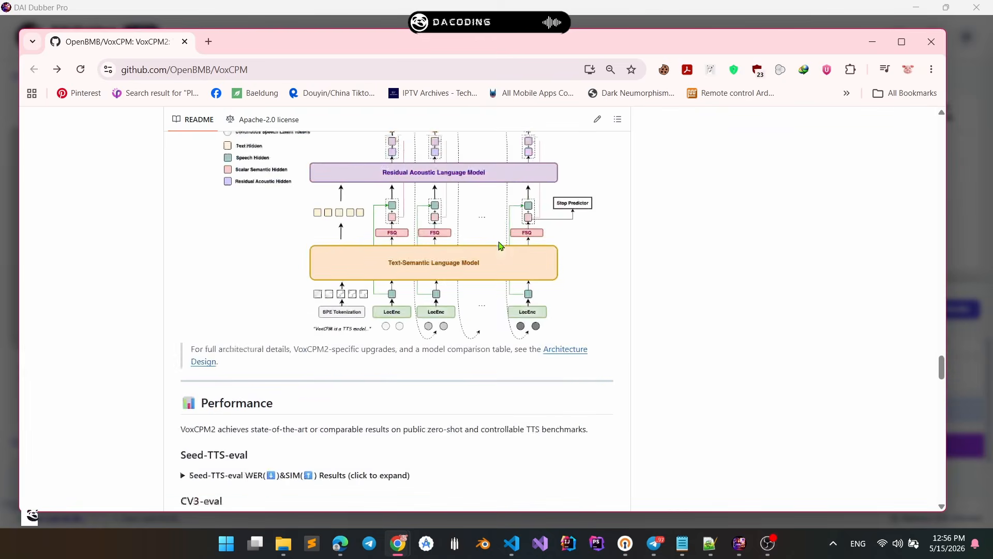
scroll(500, 246, up, 10)
scroll(505, 252, down, 4)
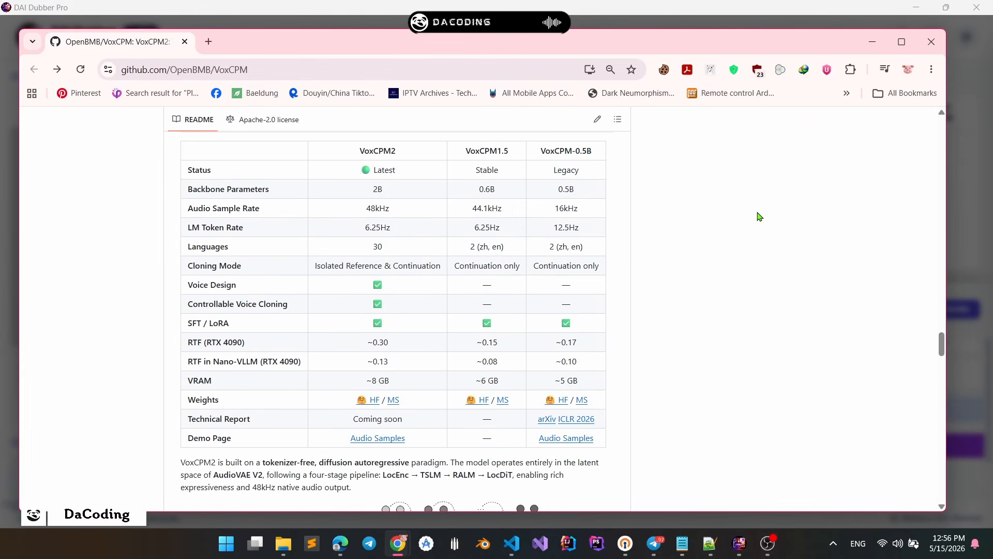
Close the Chrome window and the VoxCMP2 AI preferences in DAI Dubber Pro to return to the Ep5 workspace
click(926, 52)
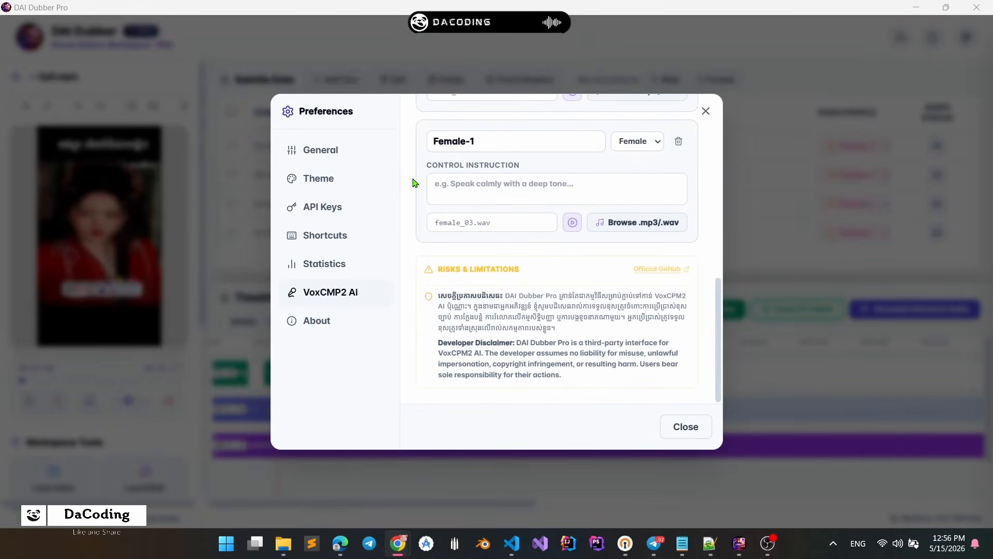
scroll(418, 171, up, 10)
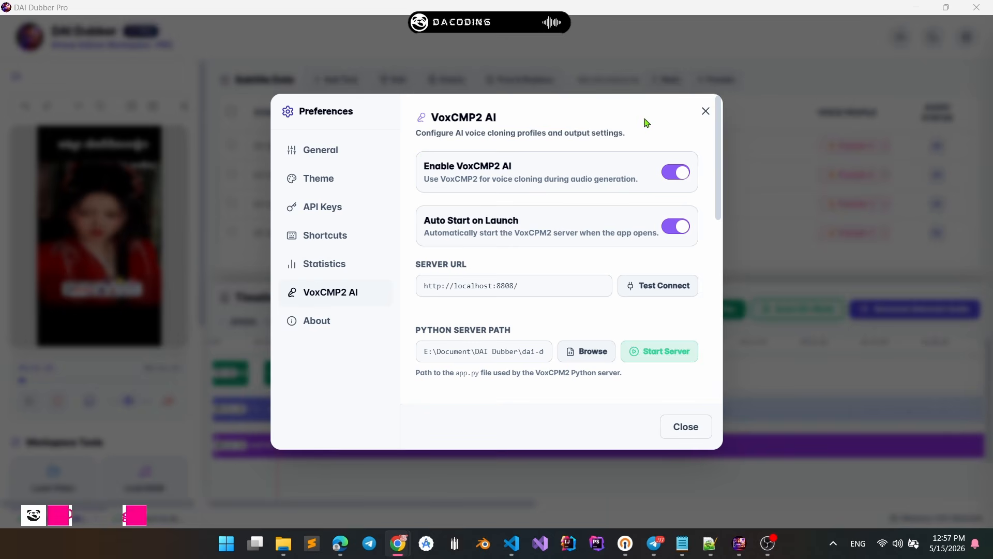
click(704, 112)
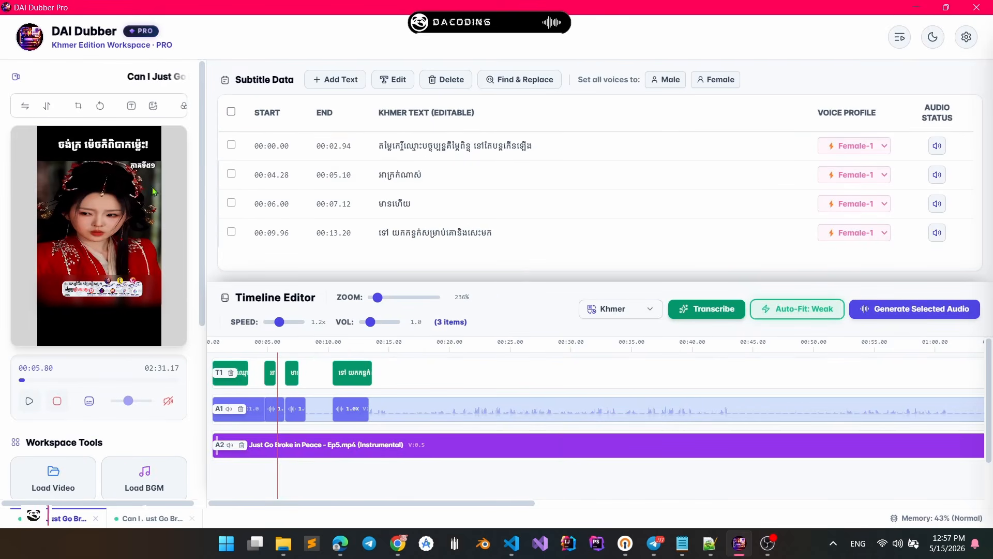
scroll(153, 191, down, 5)
scroll(157, 162, up, 5)
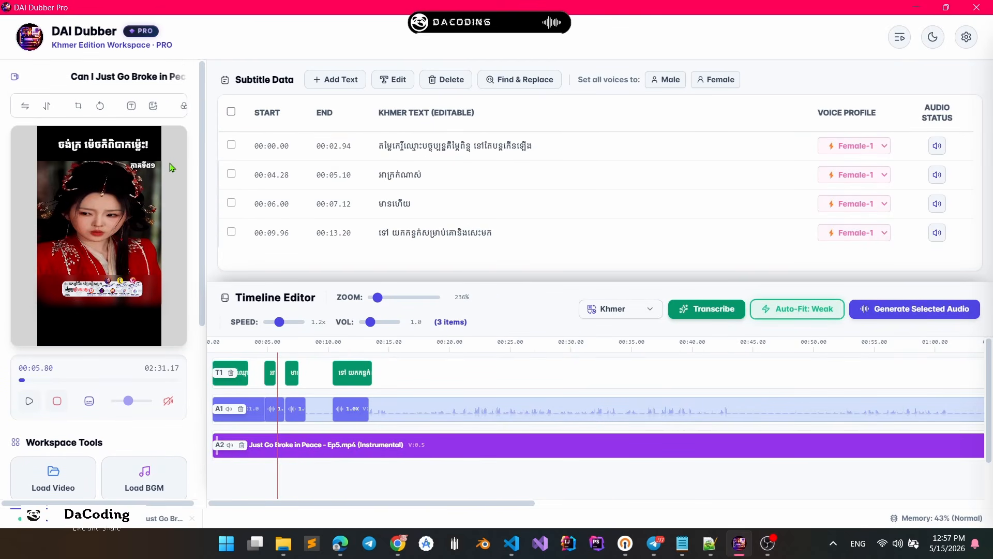